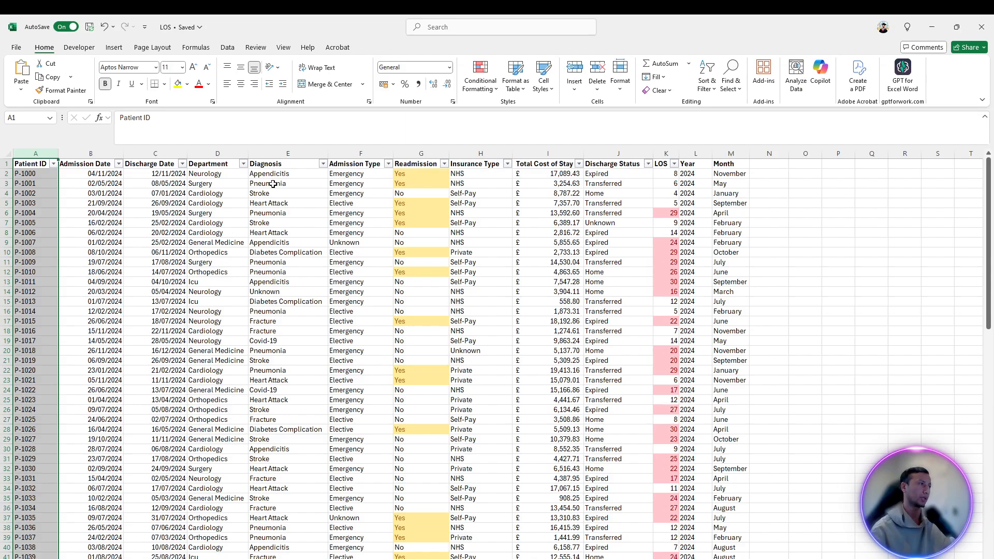
Step: Examine the Department and Diagnosis columns of the hospital stay data
click(219, 154)
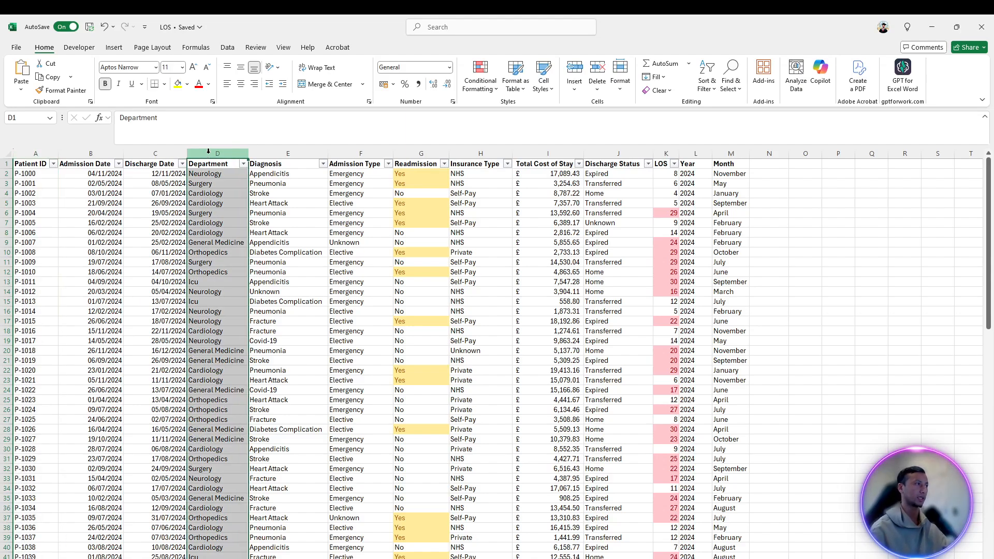
click(286, 153)
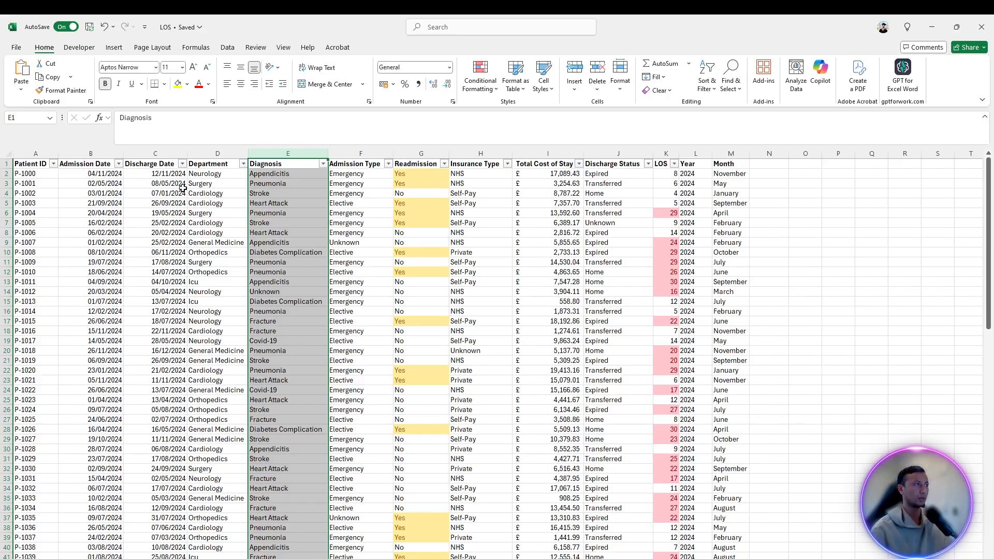
click(211, 154)
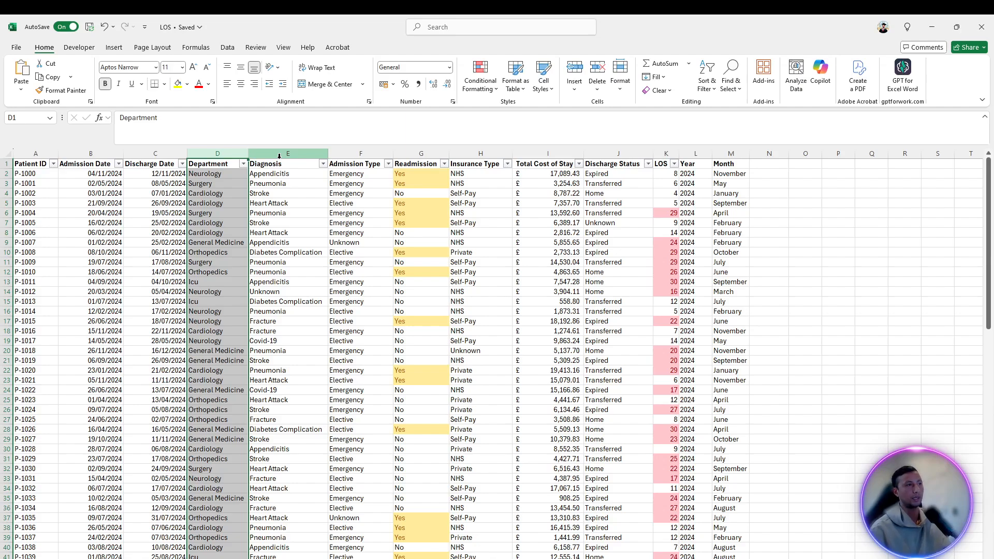
key(alt+Tab)
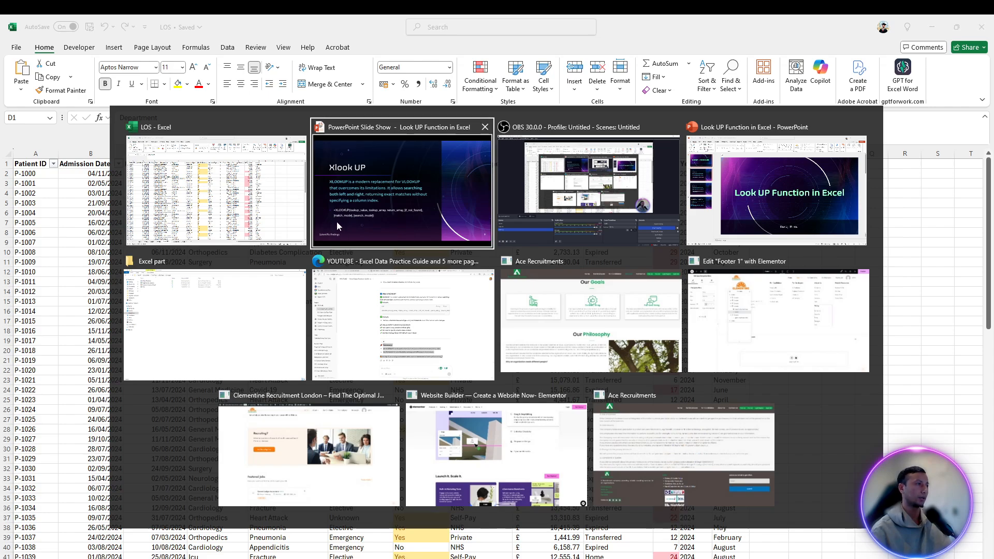
click(243, 188)
key(alt)
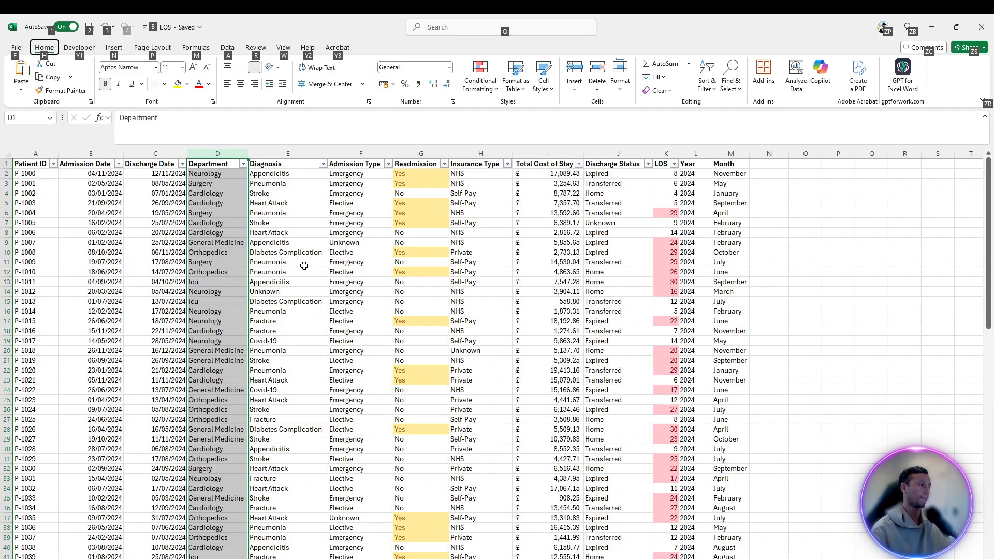
key(alt+Tab)
click(222, 321)
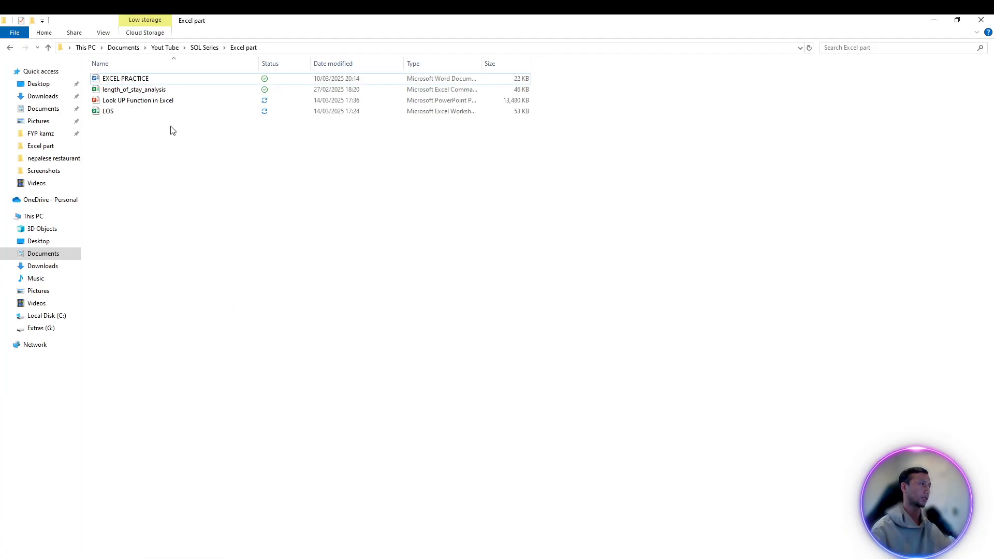
double_click(161, 112)
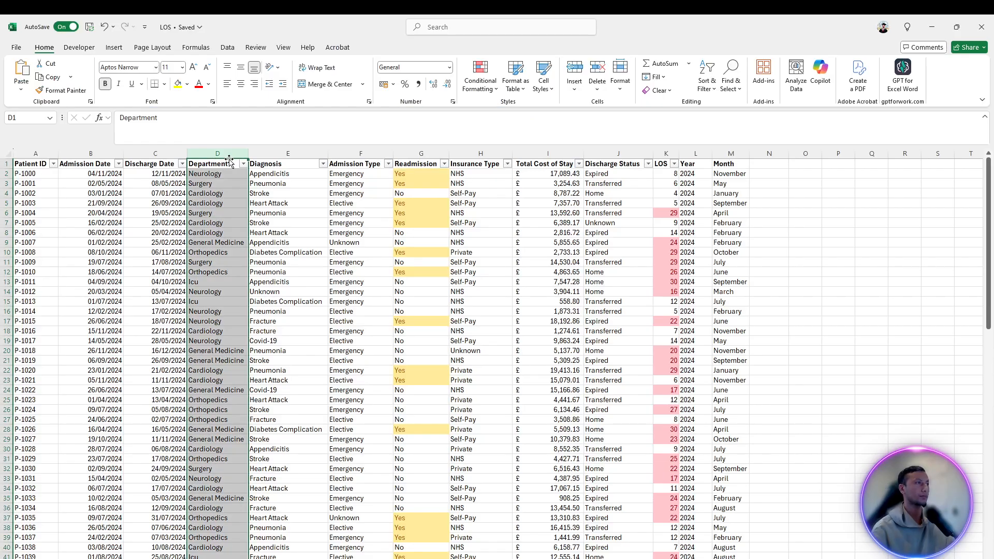
click(388, 311)
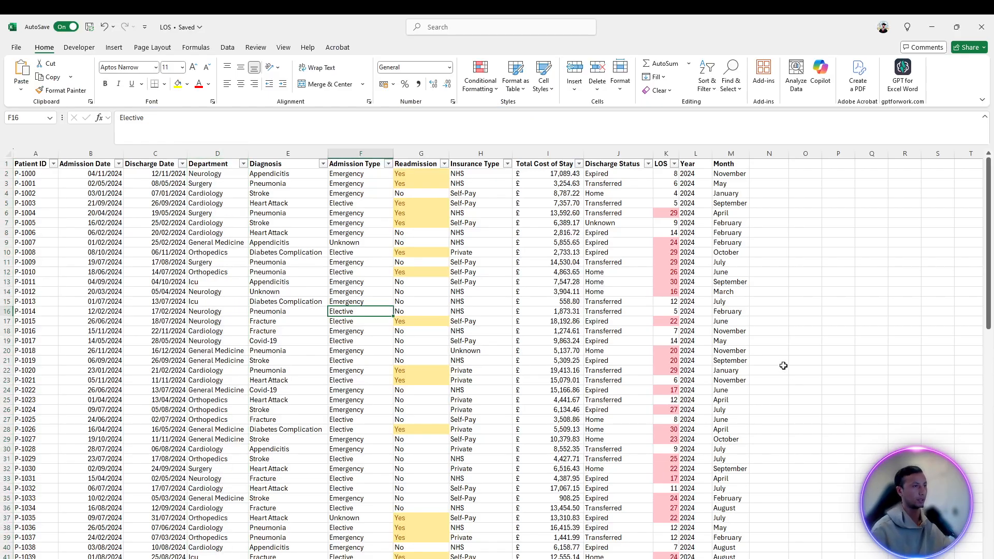
Step: Go to the patient contact details sheet and examine its empty Department and Total Cost columns and the first Patient ID
click(768, 293)
click(251, 558)
click(358, 232)
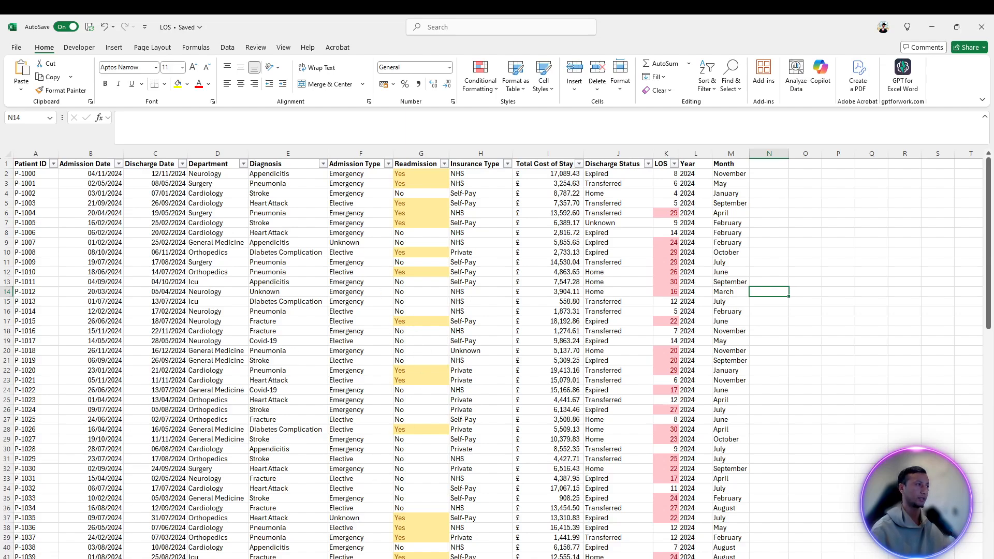
key(ctrl+Page_Down)
click(270, 311)
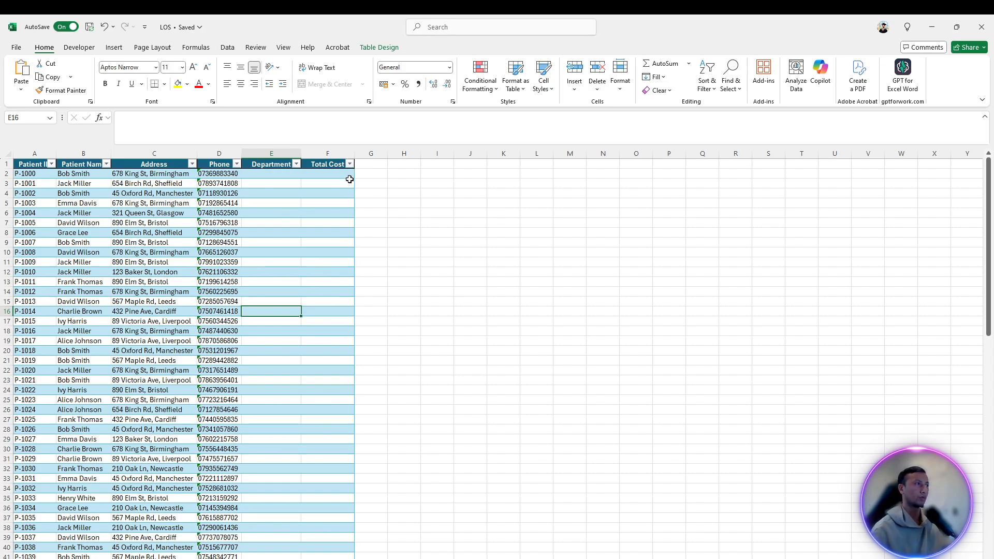
click(262, 174)
click(319, 173)
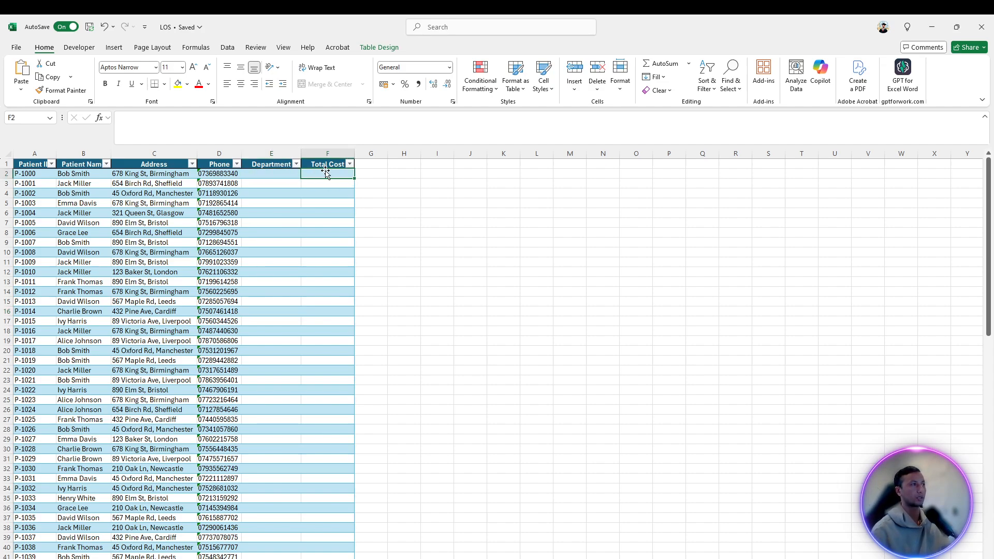
click(270, 174)
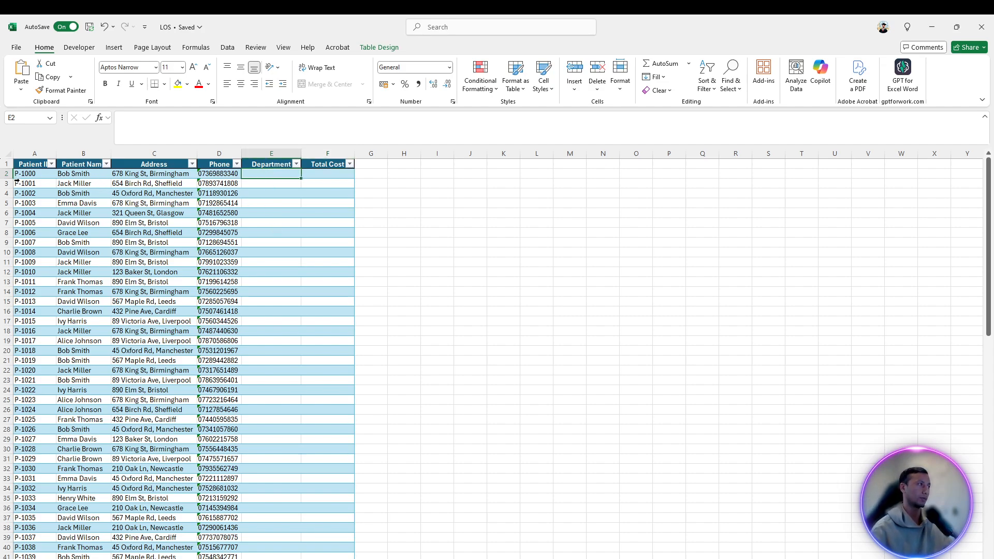
click(34, 174)
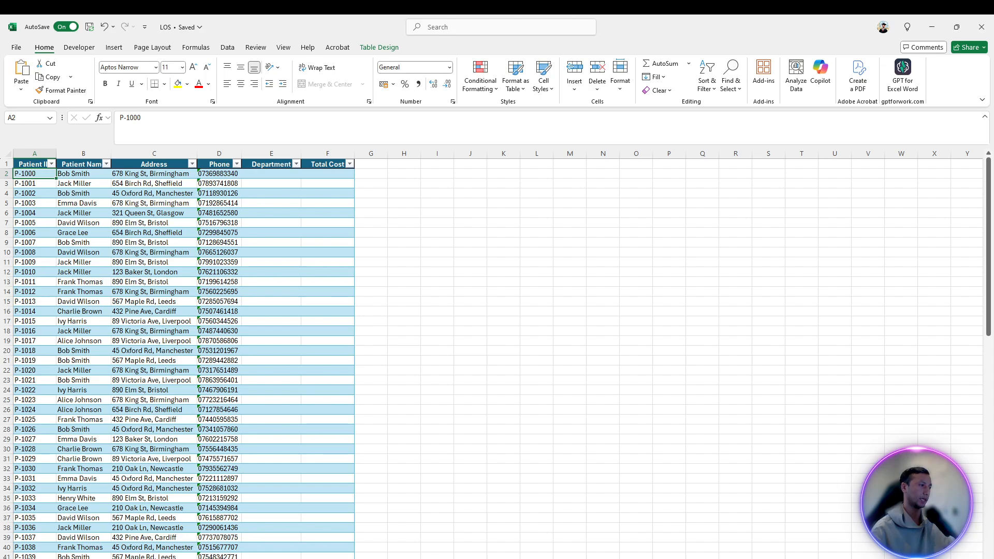
Step: Compare the Department entries on the hospital stay sheet with the empty Department column of the patient contact table
click(57, 558)
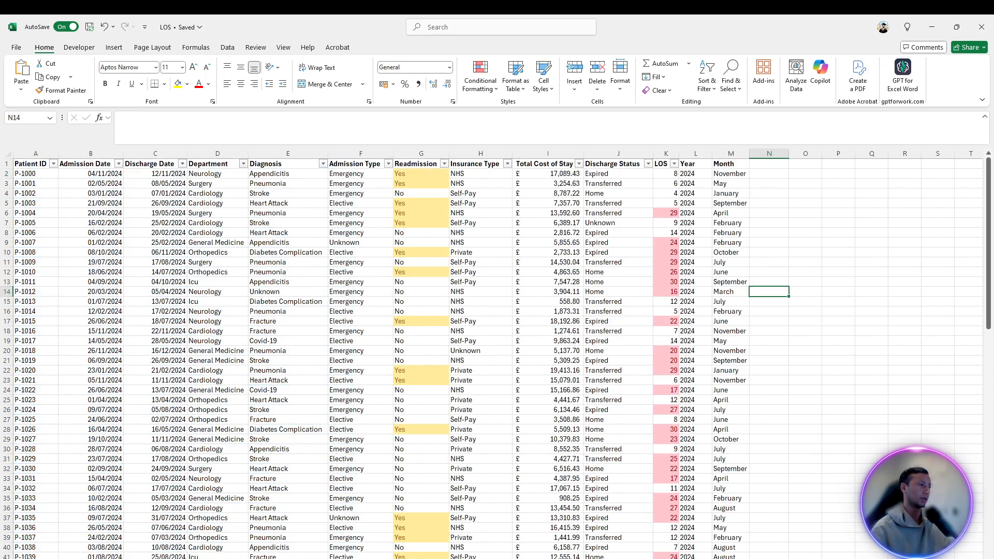
key(ctrl+Page_Up)
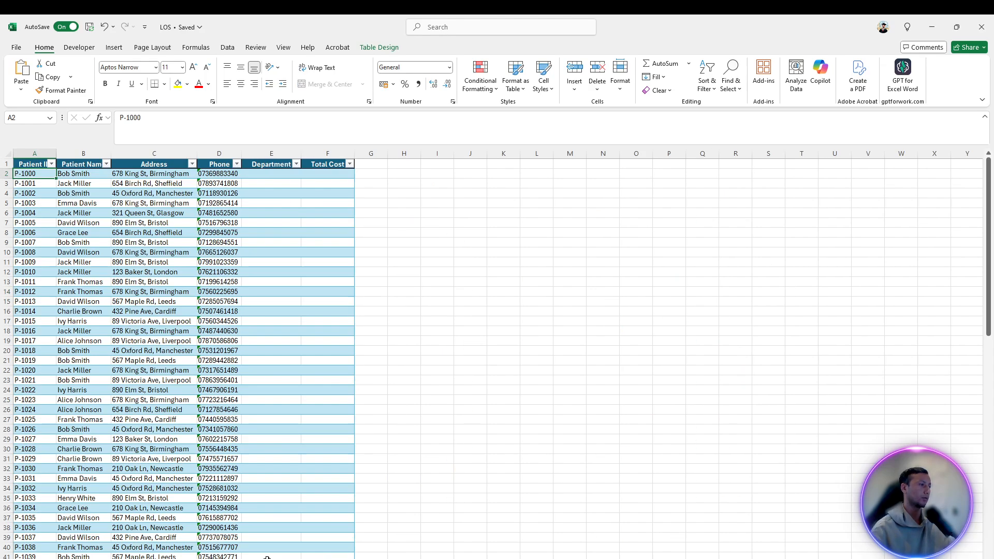
click(263, 176)
key(ctrl+Page_Down)
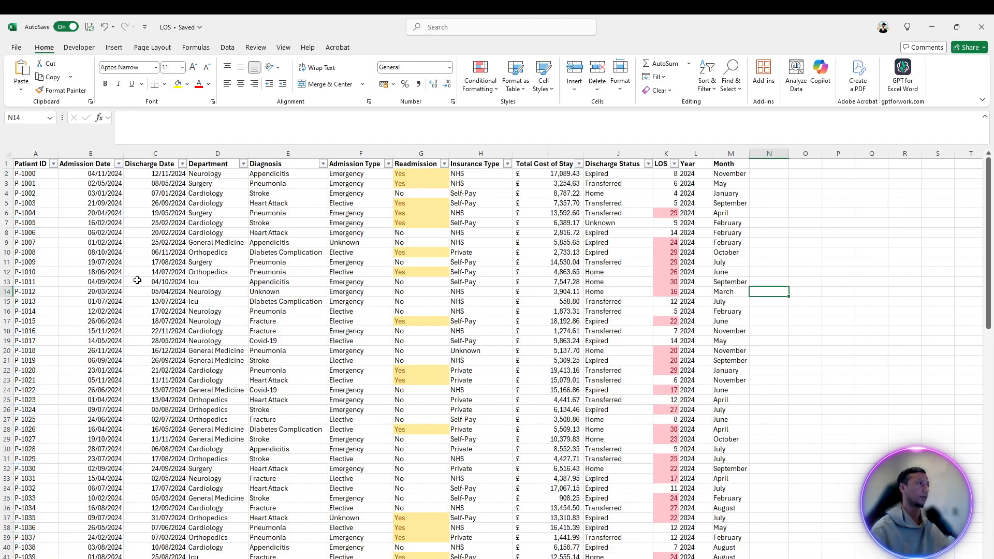
drag(198, 176, 213, 195)
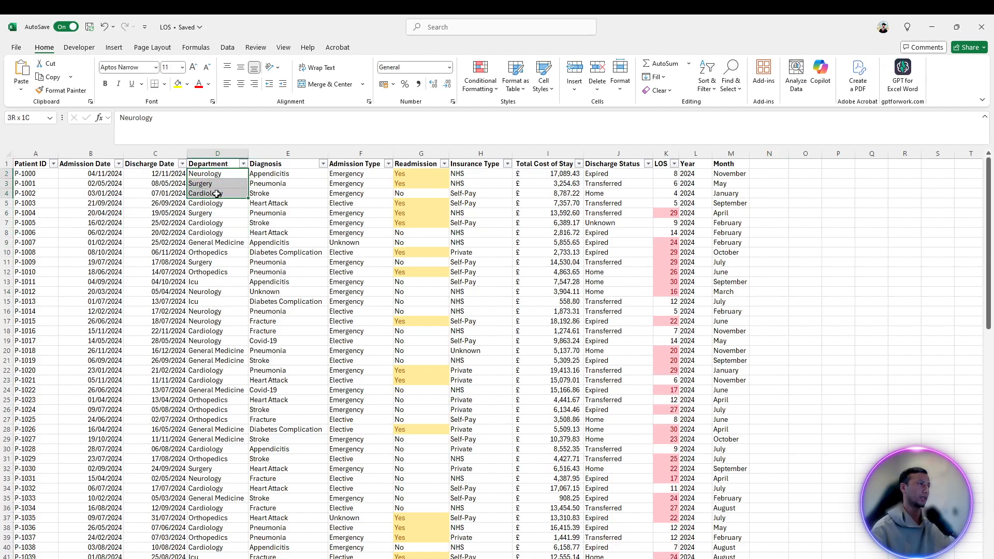
key(ctrl+Page_Up)
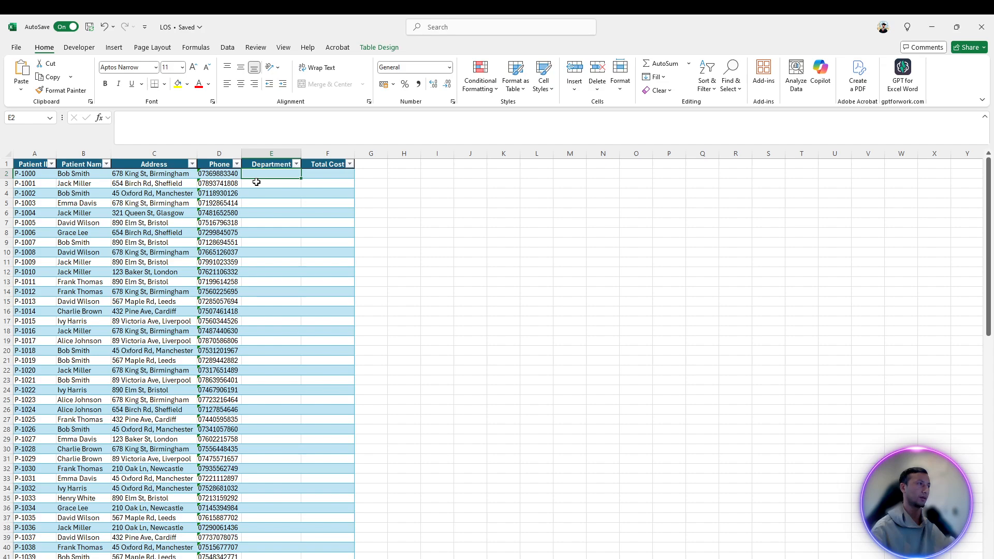
Step: Widen the Total Cost column of the patient contact table slightly
click(275, 205)
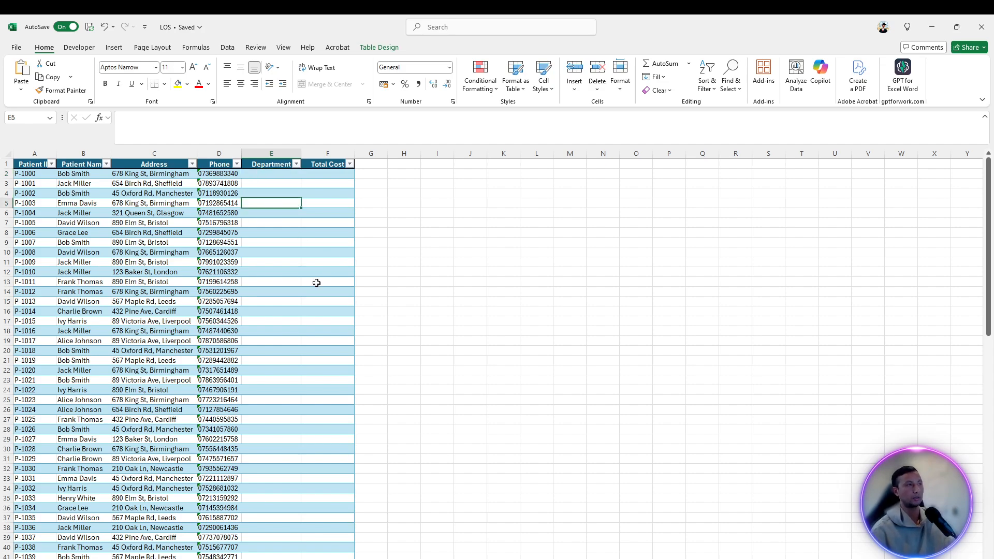
click(266, 175)
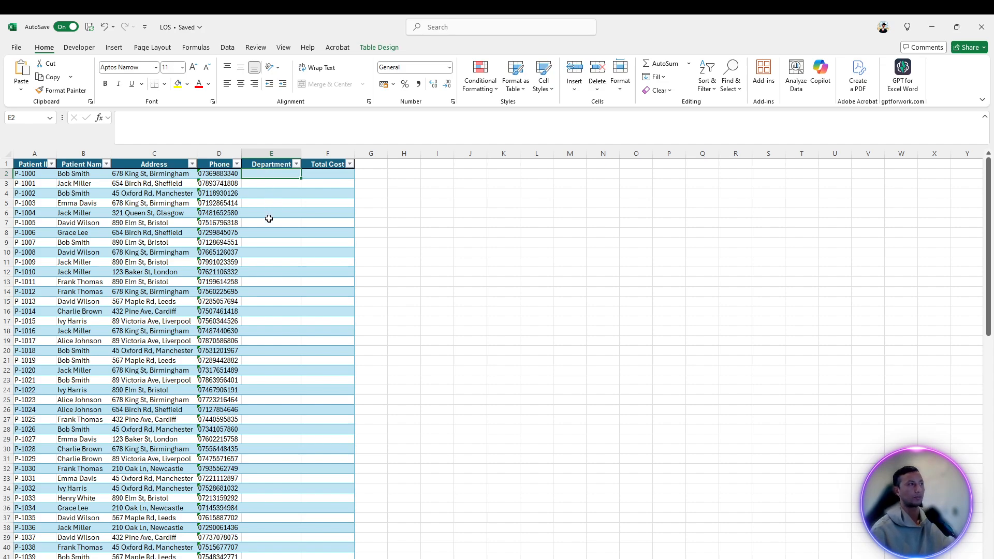
drag(355, 153, 369, 153)
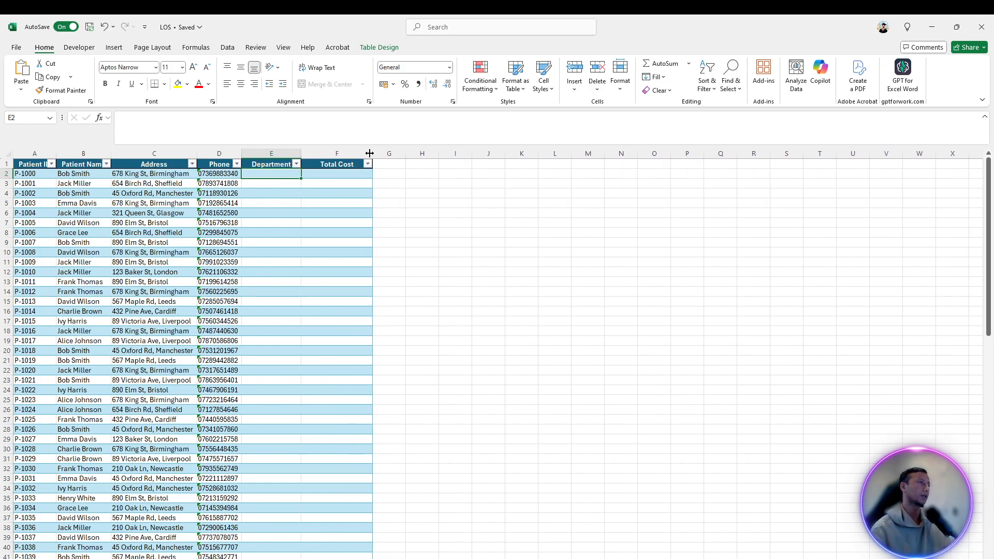
click(275, 193)
Step: Start a VLOOKUP formula in the first Department cell, E2, using that row's Patient ID as the lookup value
click(266, 173)
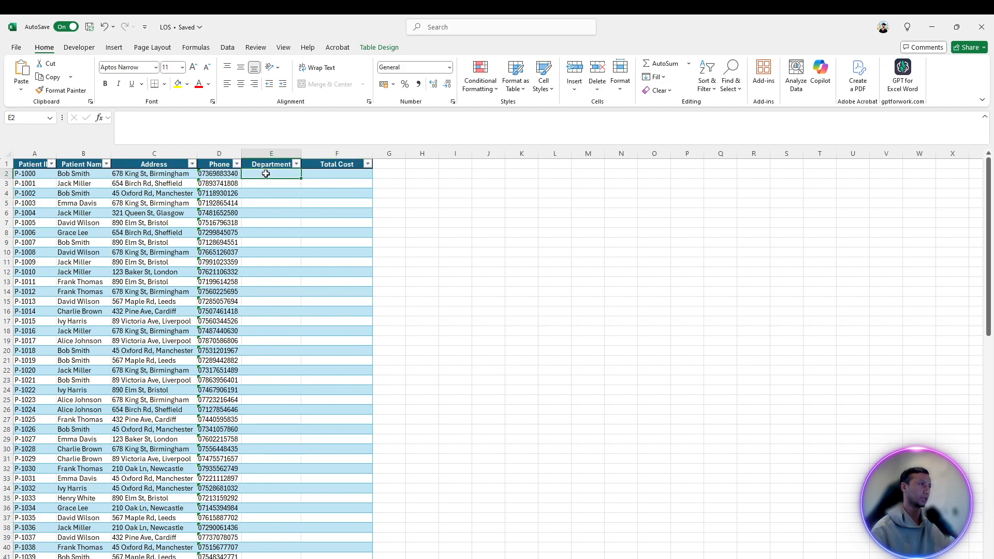
text(=)
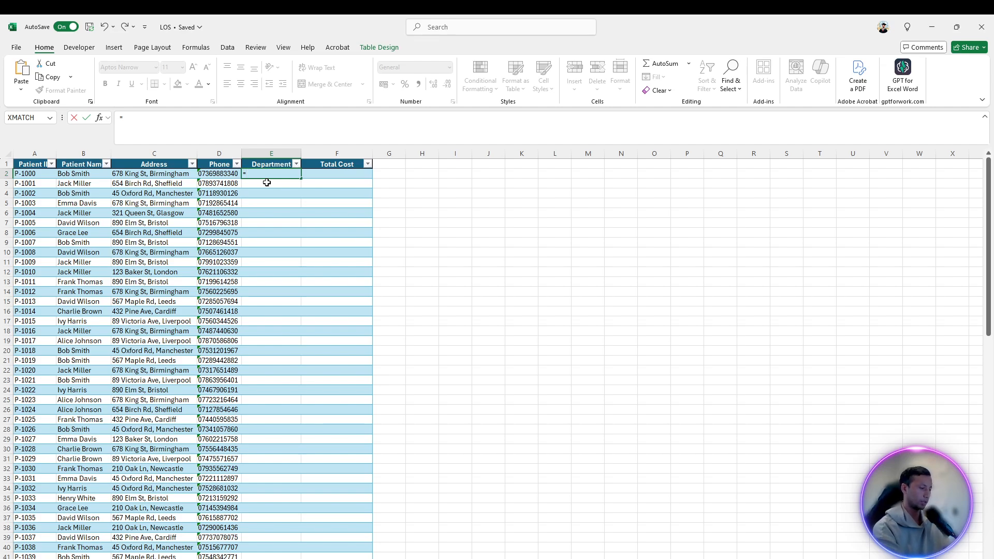
text(VLOOKUP()
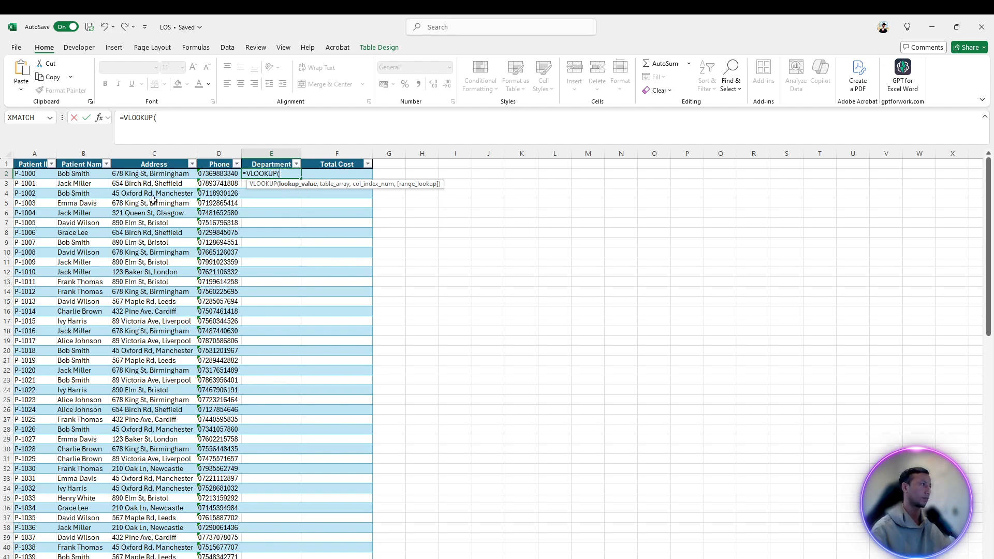
click(20, 174)
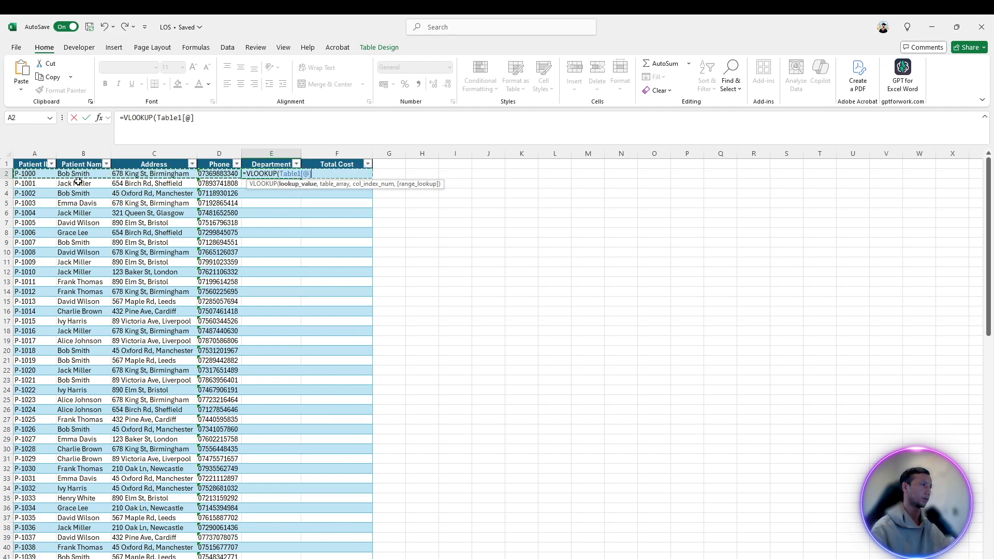
click(32, 174)
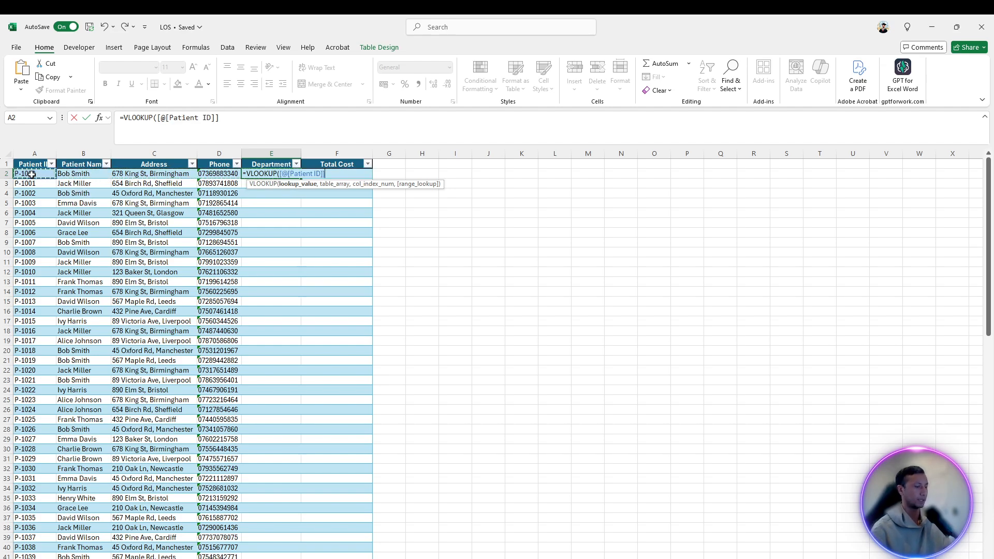
text(,)
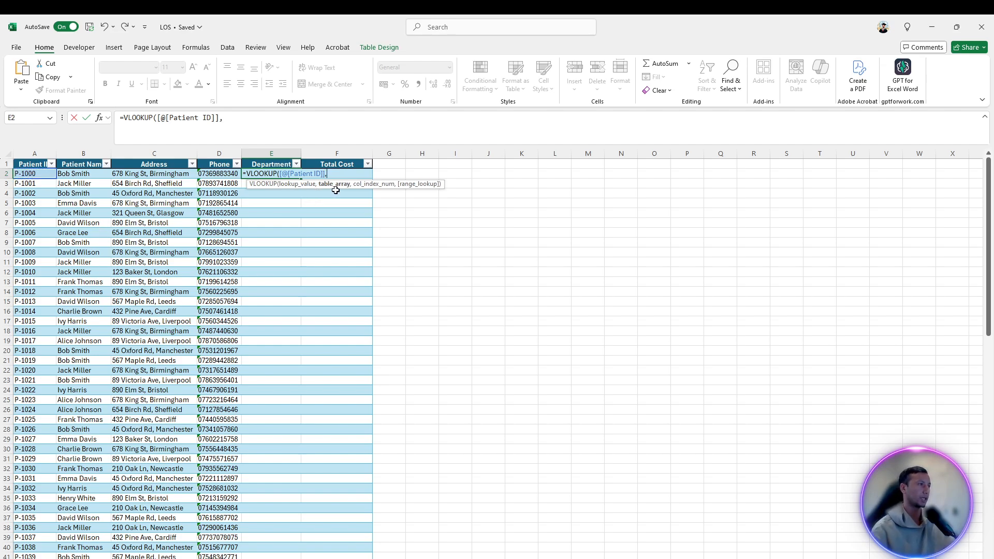
Step: Set the VLOOKUP table array to the whole hospital data range, PatientHosp!A1:M103
key(ctrl+Page_Down)
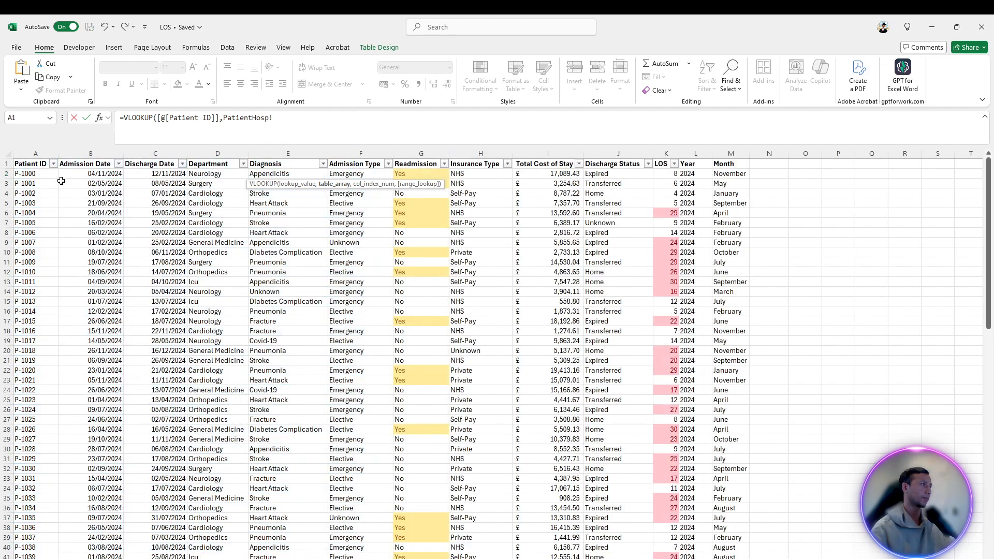
click(25, 165)
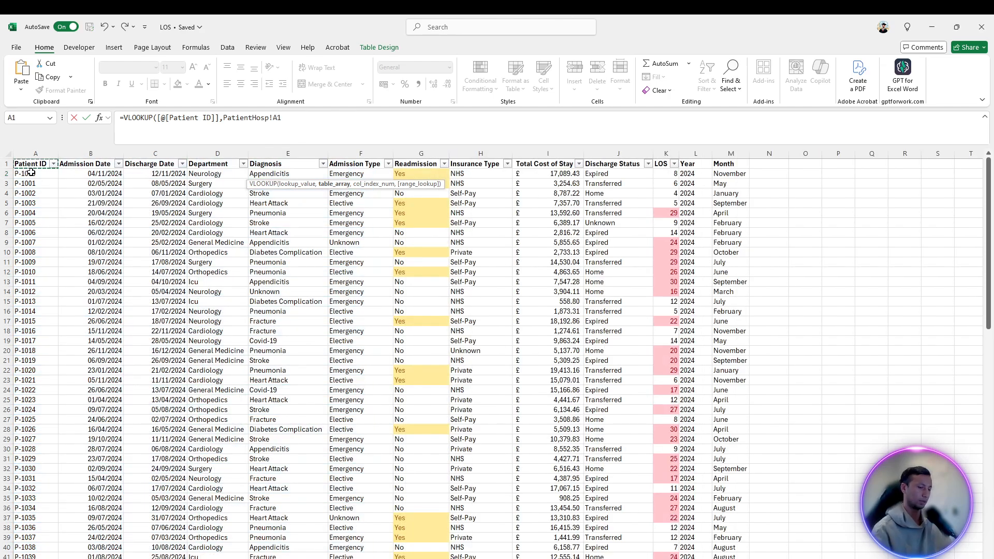
key(ctrl+shift+Down)
key(ctrl+shift+Right)
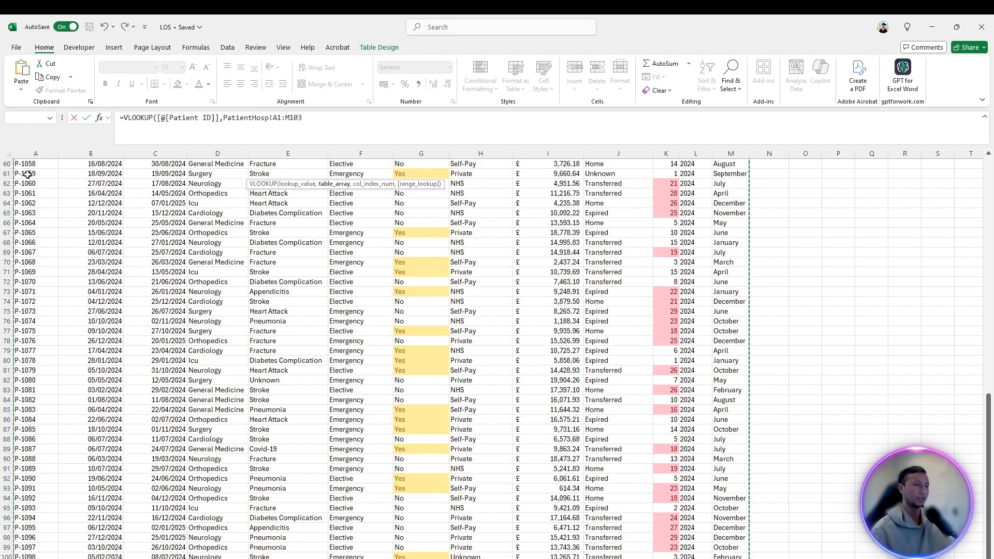
click(317, 119)
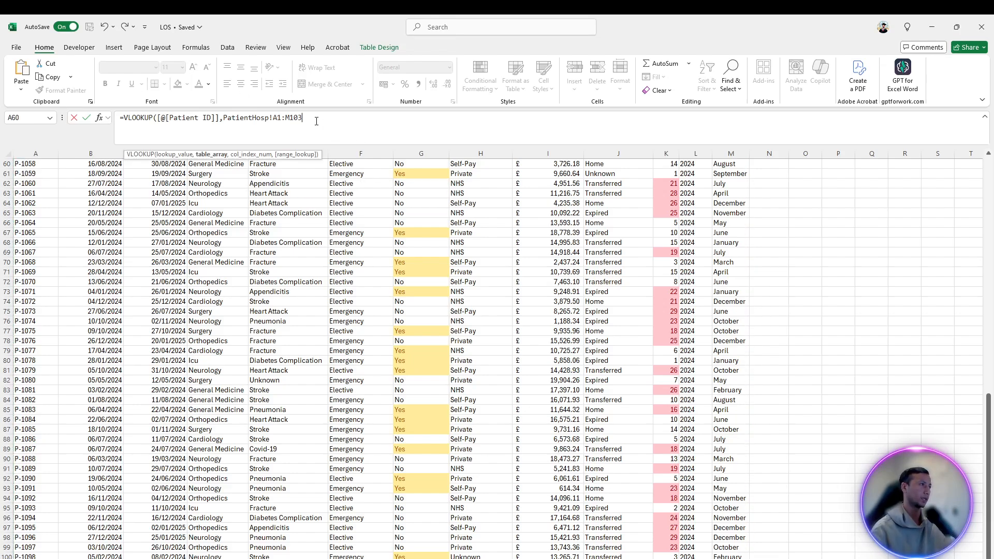
text(,)
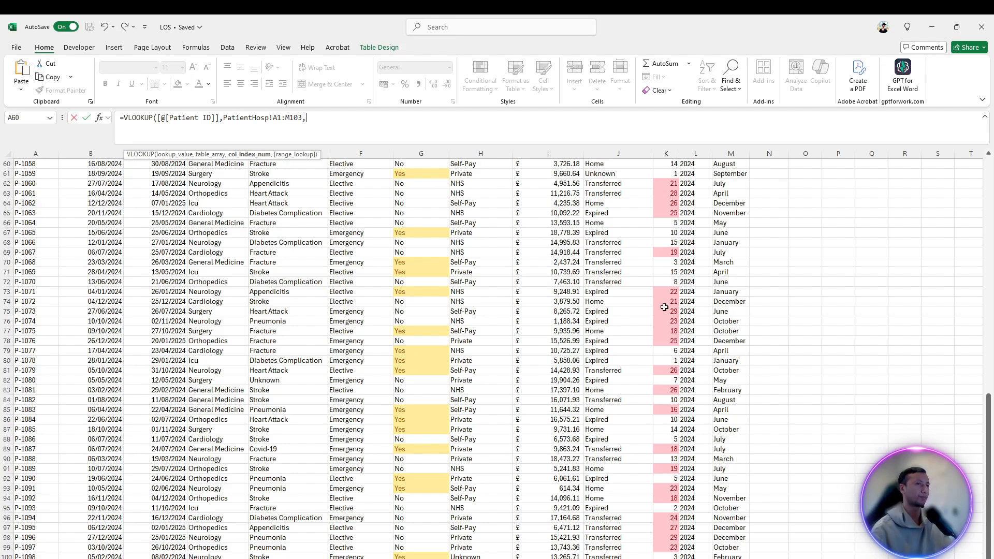
Step: Set the VLOOKUP column index to 4 for Department and continue to the range lookup argument
drag(989, 423, 988, 174)
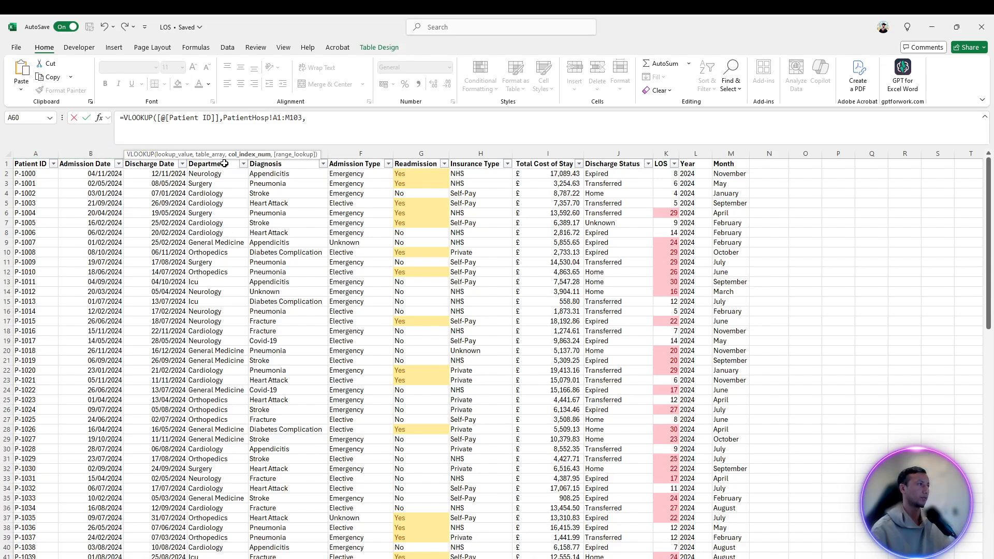
drag(280, 150, 414, 144)
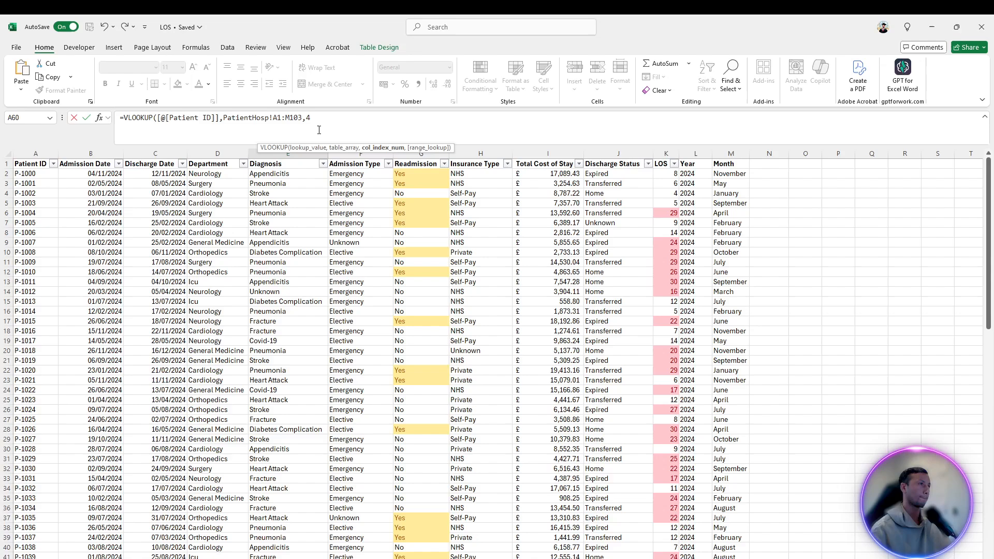
text(,)
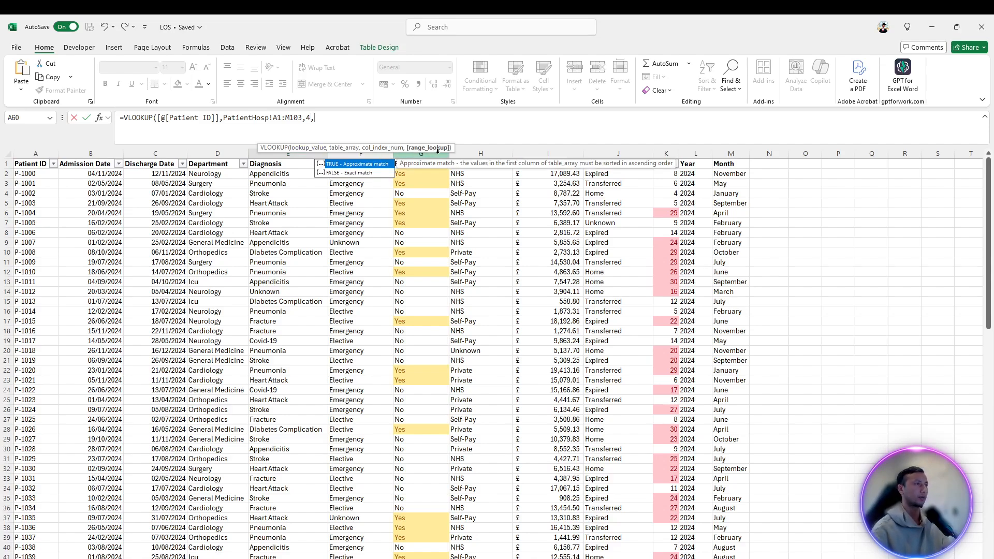
Step: Set the range lookup to FALSE for an exact match and enter the Department VLOOKUP formula
click(355, 177)
double_click(355, 178)
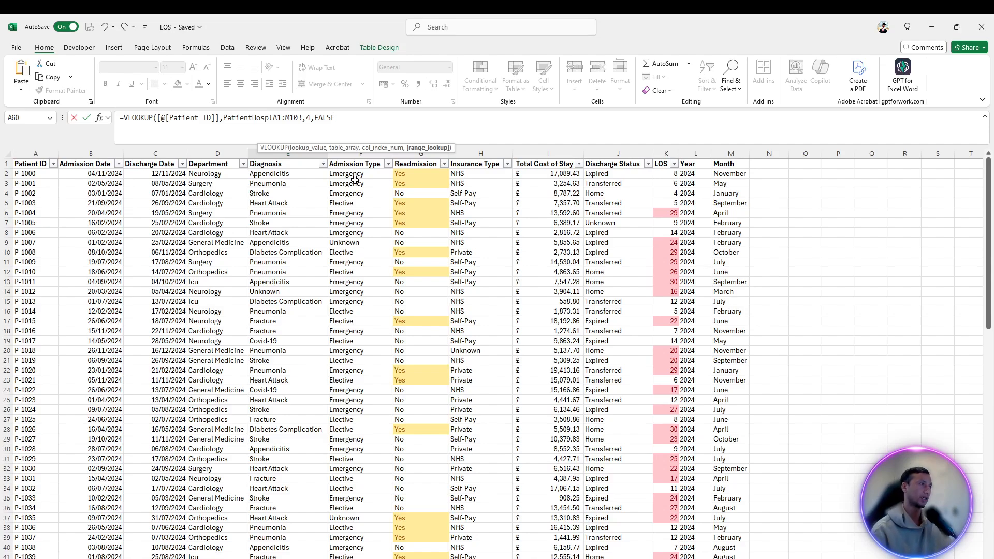
key(Return)
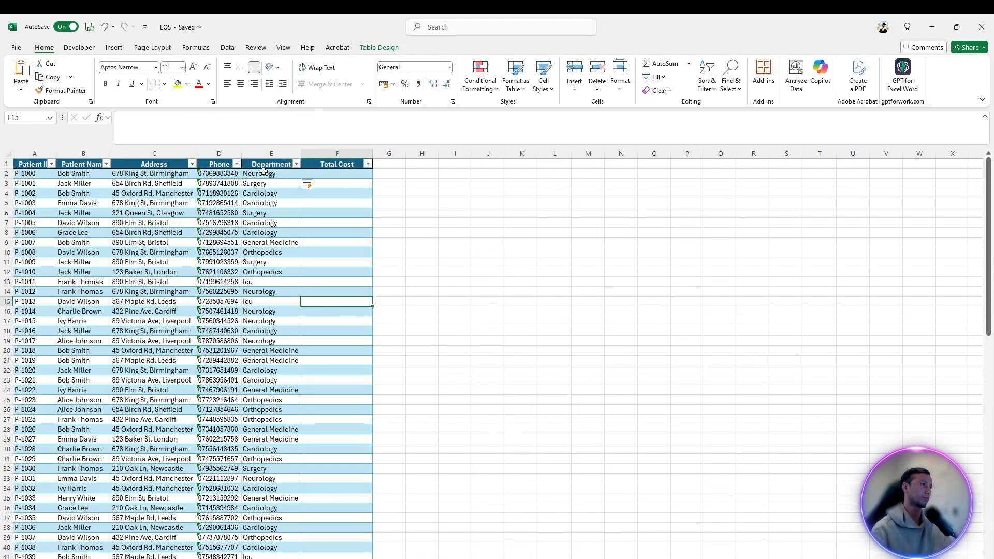
Step: Check the VLOOKUP formulas and results in the Department column from its first to its last row
click(264, 173)
key(Down)
key(Down)
click(272, 223)
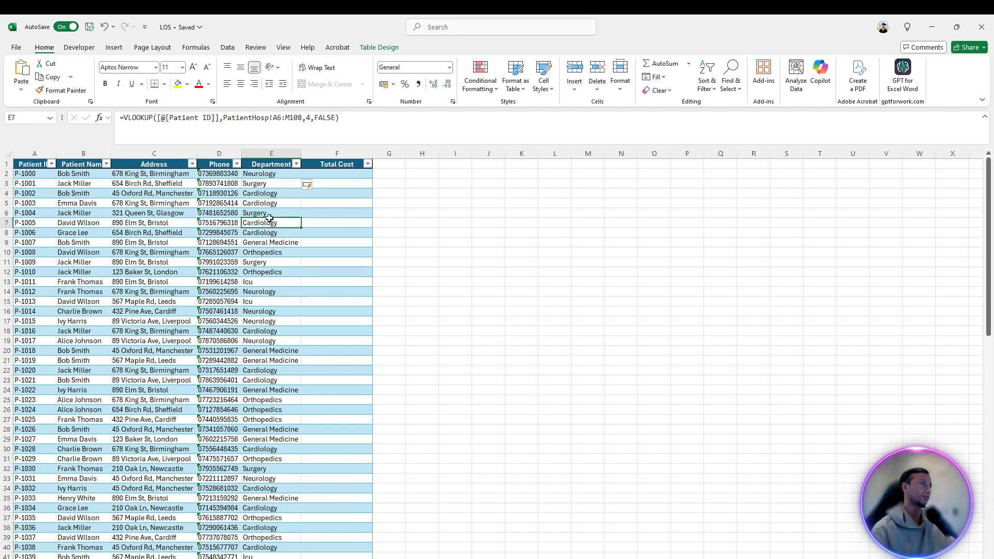
key(ctrl+Down)
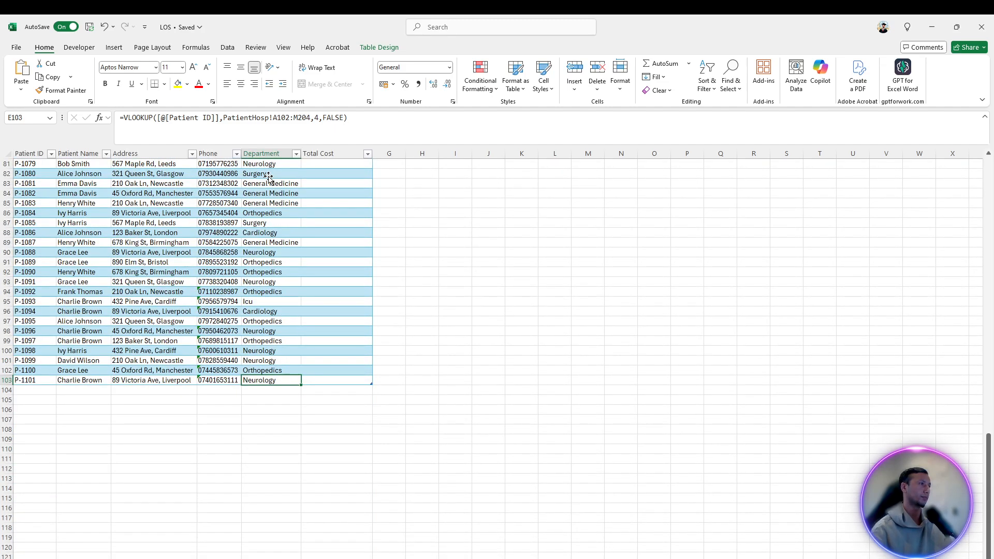
click(267, 362)
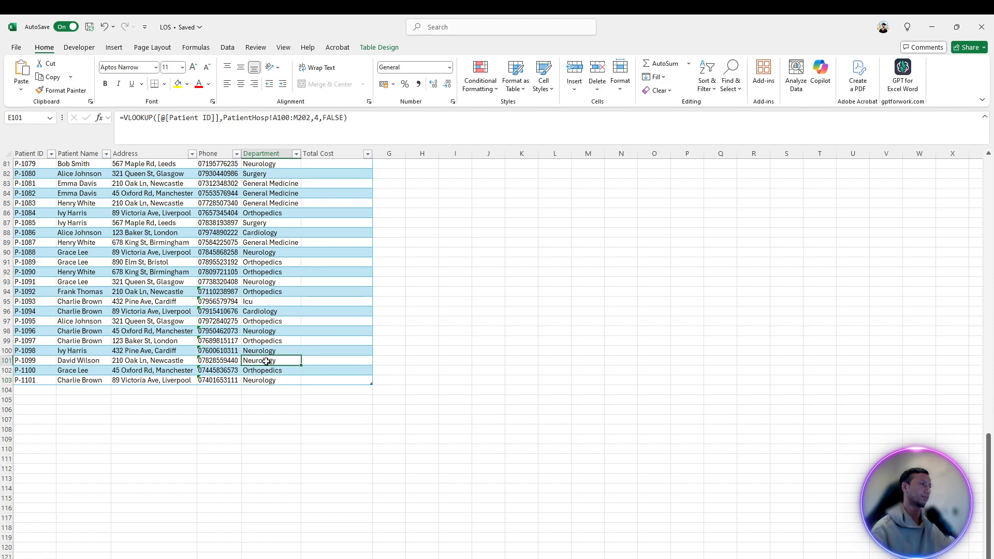
drag(984, 448, 984, 170)
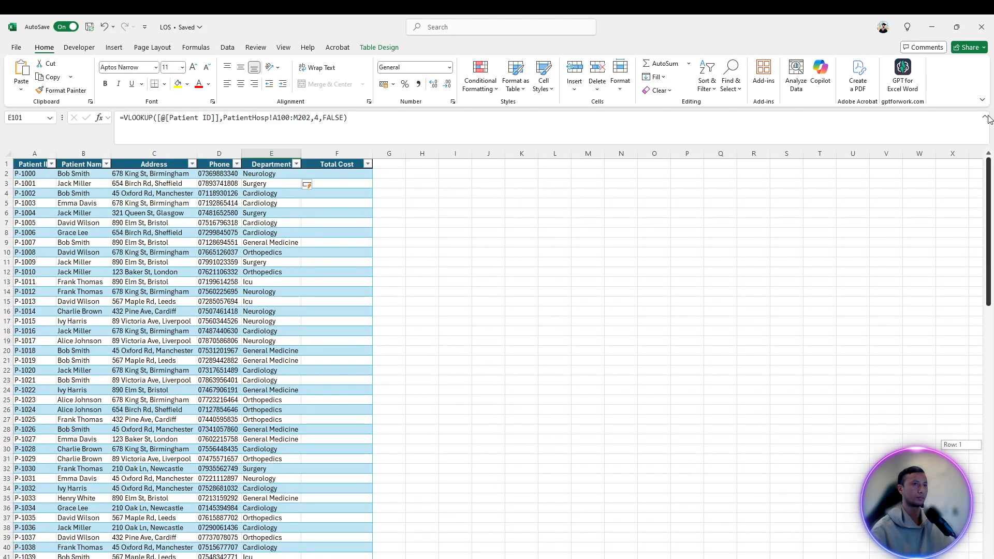
Step: Start a VLOOKUP formula in the first Total Cost cell, F2, with that row's Patient ID as the lookup value
click(334, 302)
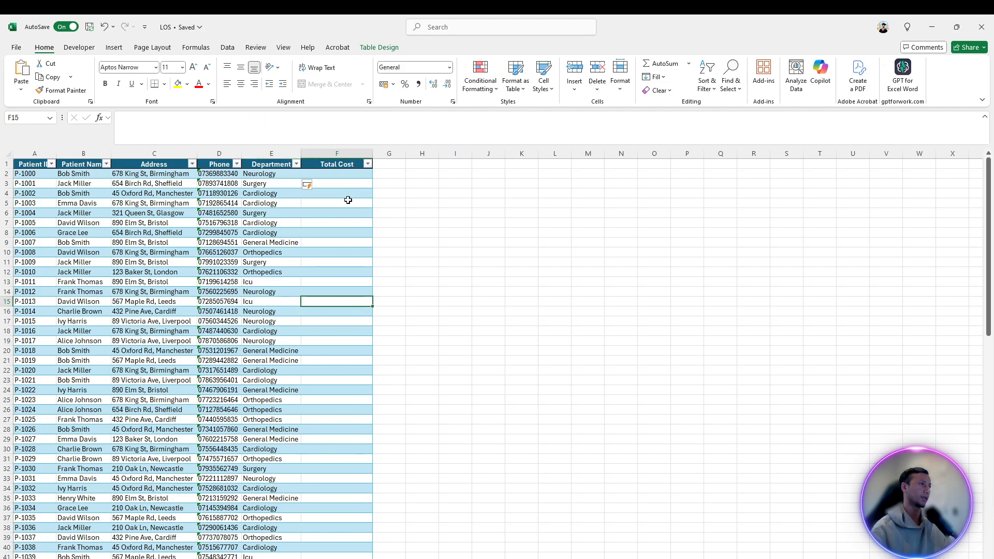
click(343, 177)
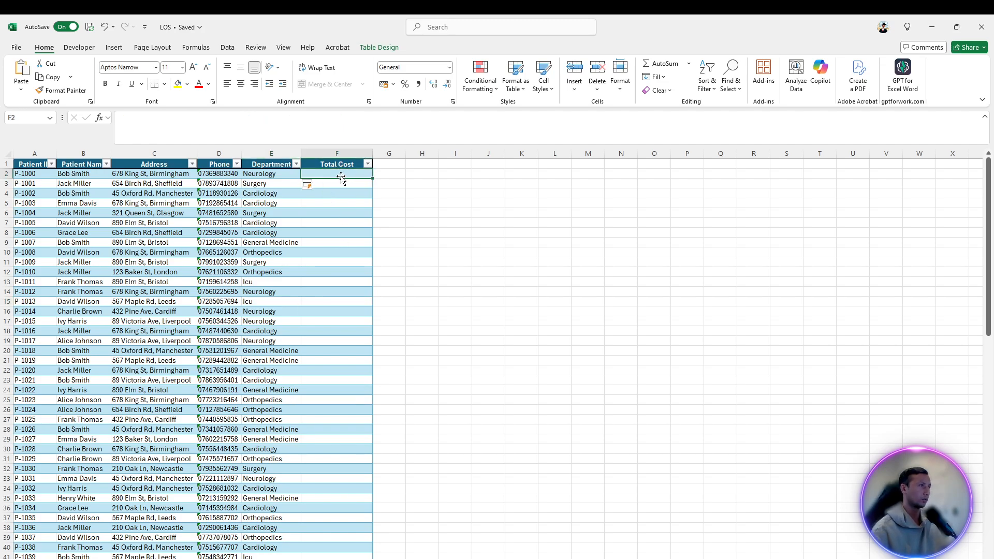
double_click(342, 175)
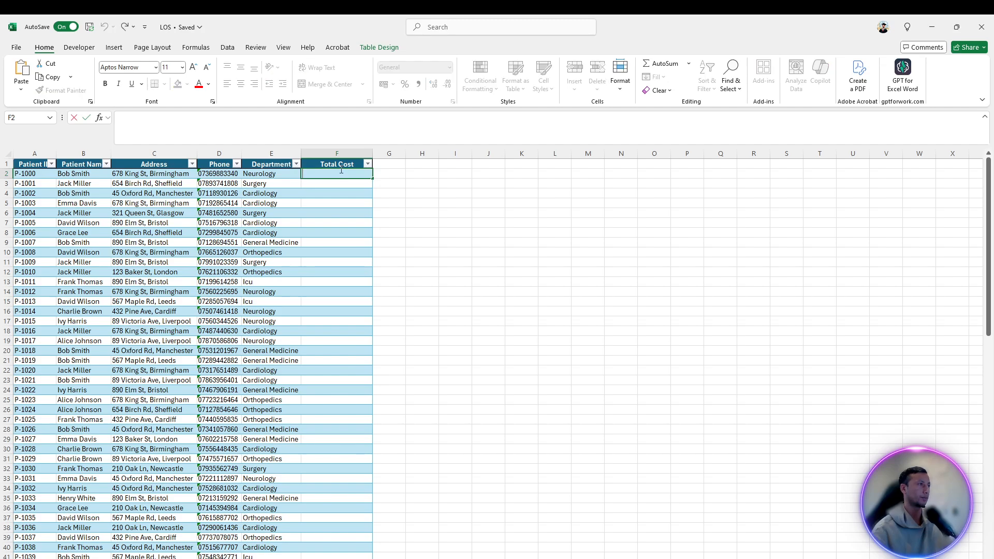
text(=VLOOKUP()
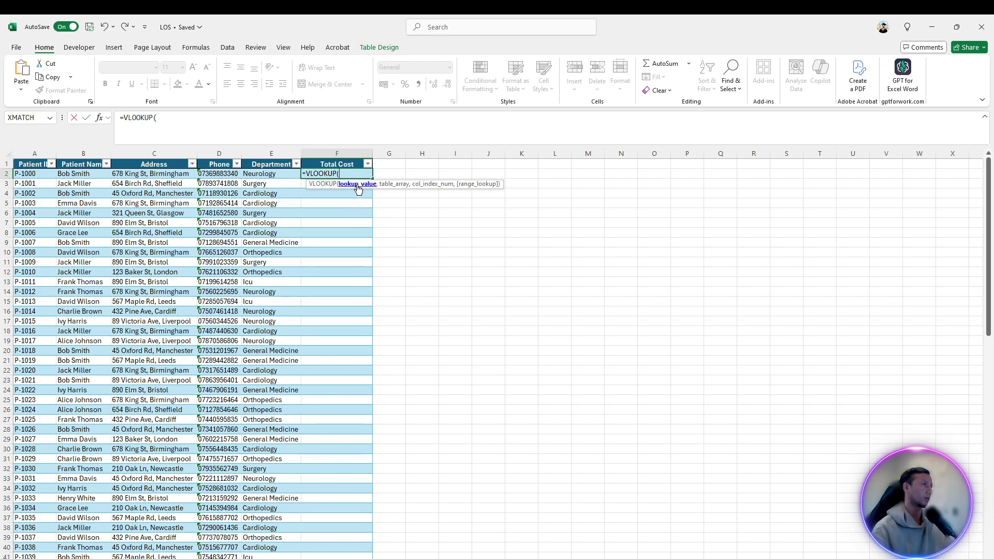
click(30, 174)
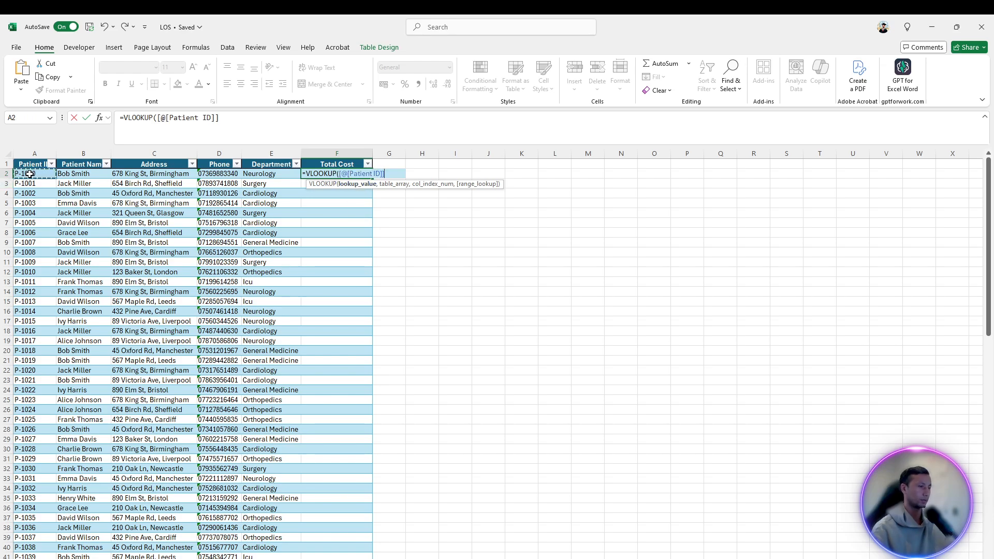
text(,)
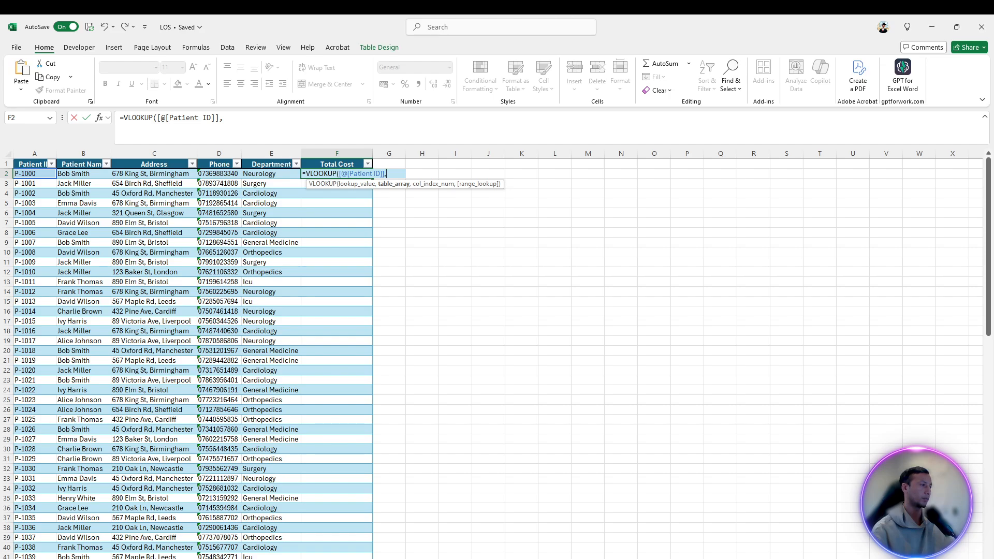
Step: Set the Total Cost formula's table array to the full hospital data range, PatientHosp!A1:M103
key(ctrl+Page_Down)
click(24, 162)
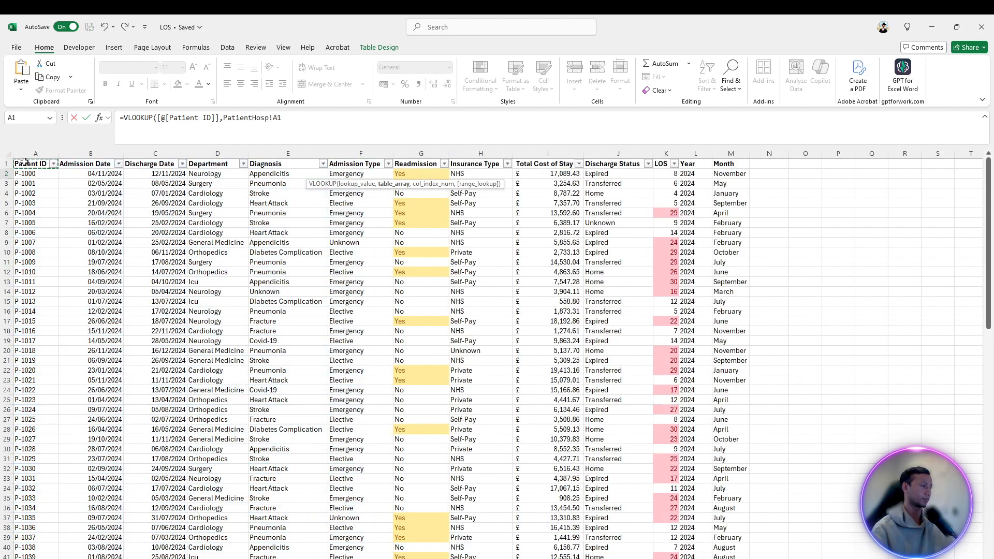
key(ctrl+shift+Down)
key(ctrl+shift+Right)
text(,)
click(991, 434)
drag(991, 434, 991, 198)
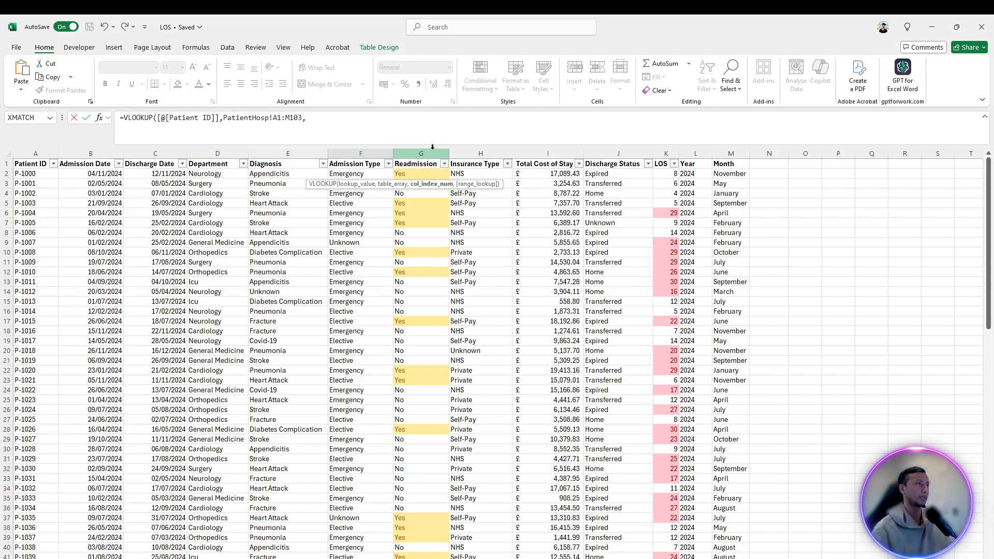
Step: Complete the Total Cost VLOOKUP with column index 9 and a FALSE exact match, and enter it
click(316, 116)
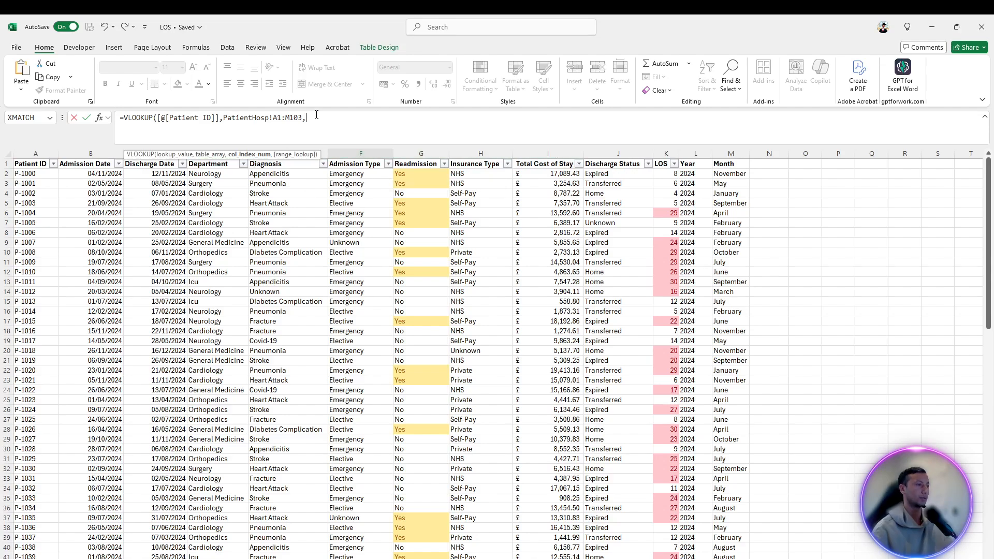
text(9,)
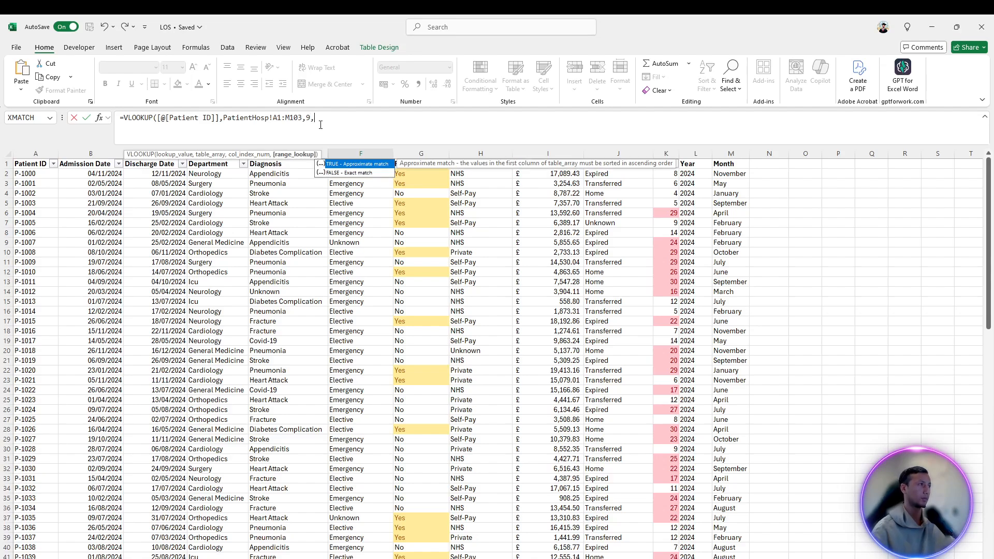
key(Down)
key(Tab)
key(Return)
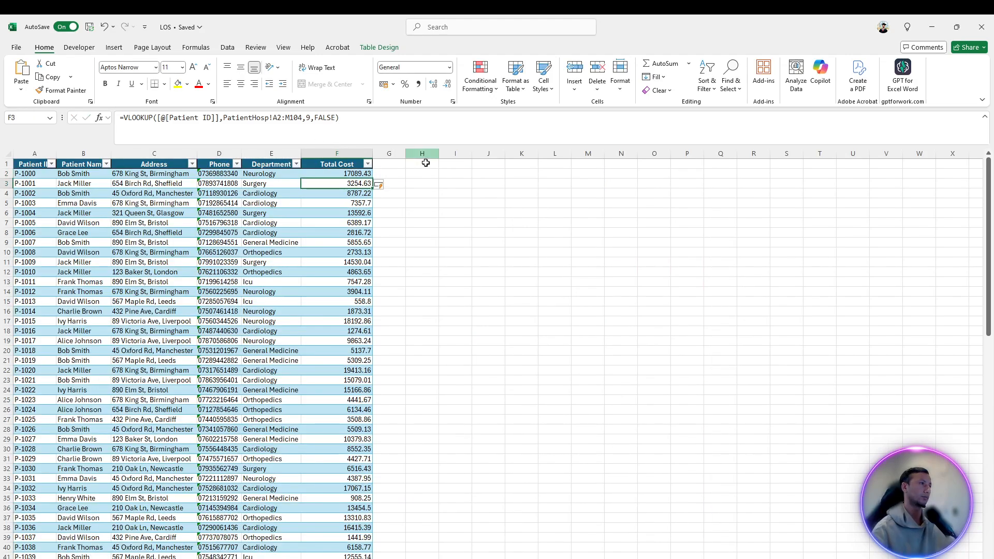
click(455, 204)
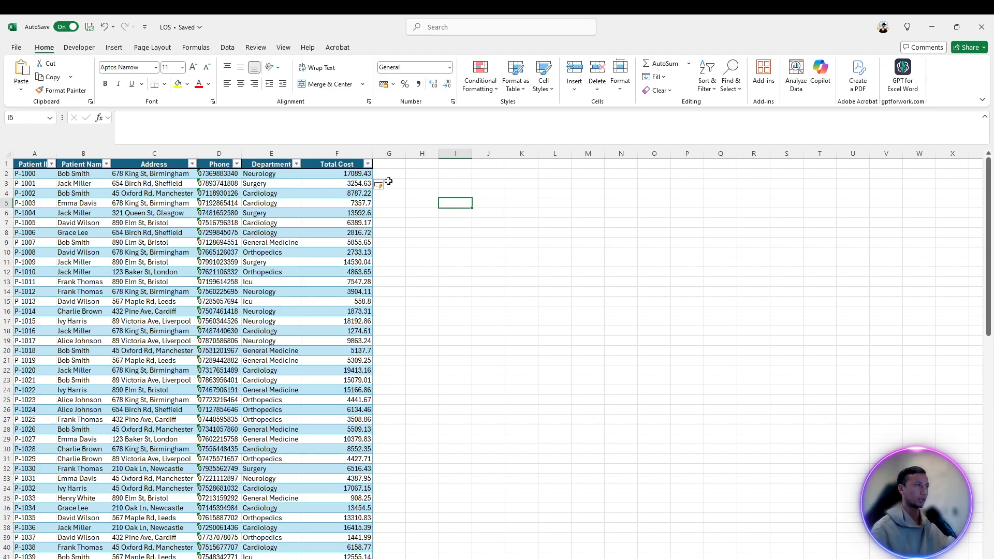
click(389, 214)
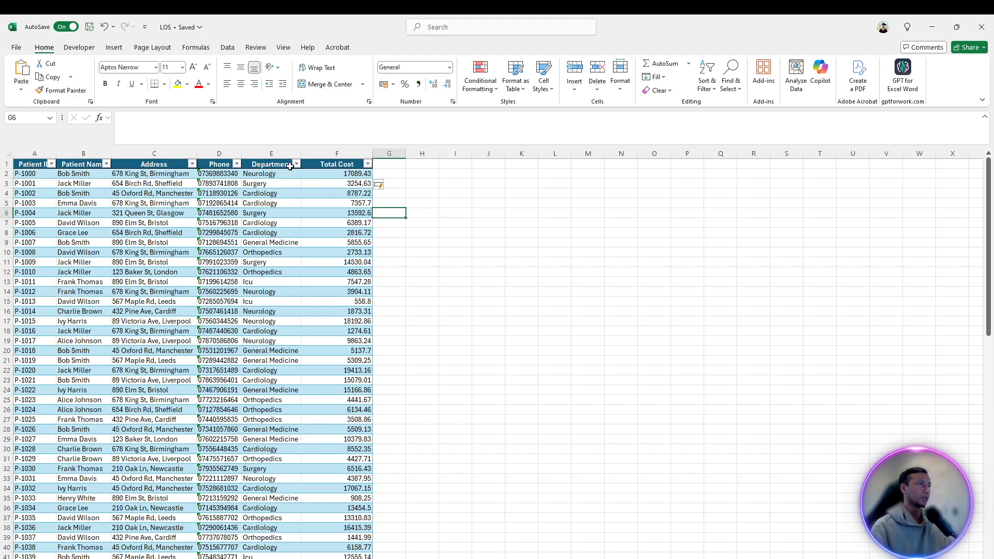
Step: Rename the Department header to "Department - V" and fit the column width to its contents
double_click(280, 164)
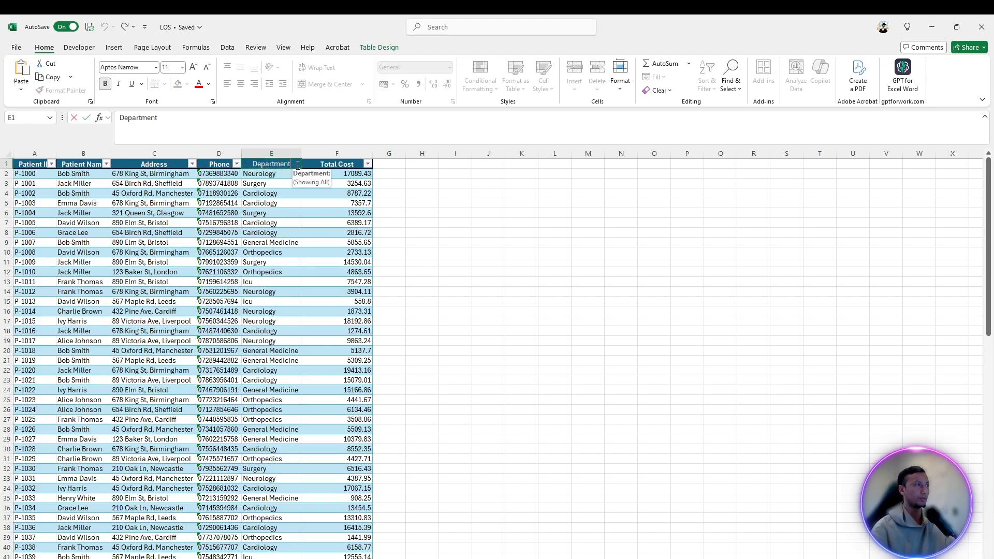
text(-)
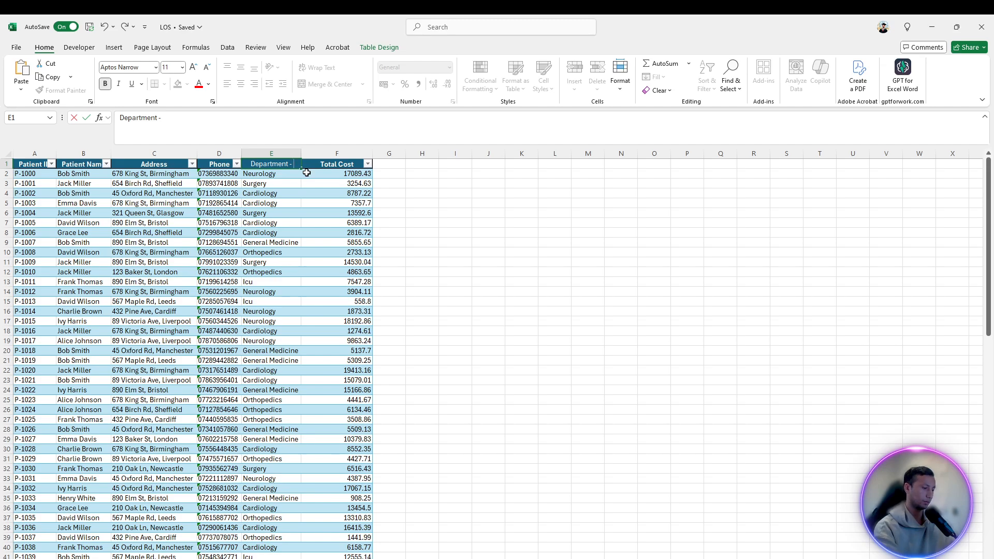
text( V)
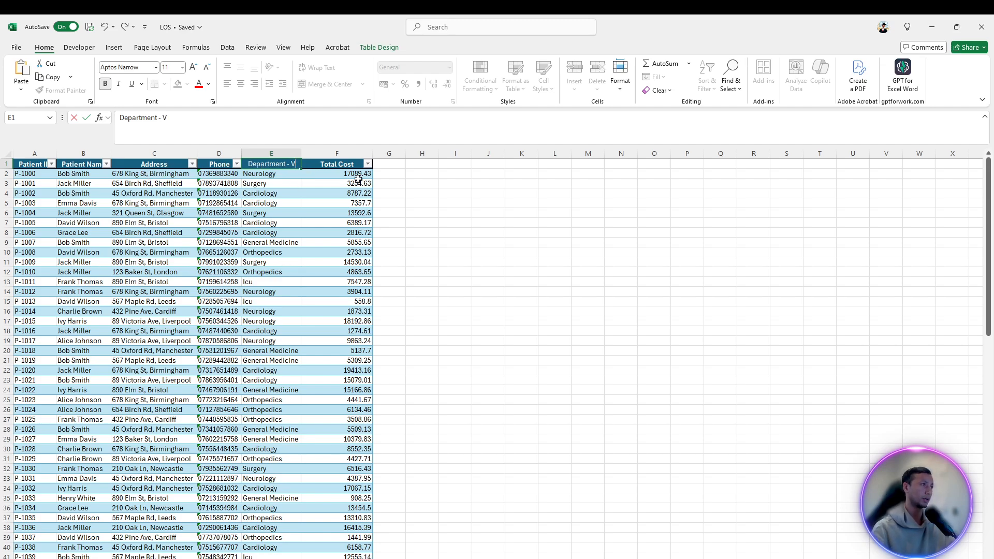
click(455, 192)
double_click(302, 152)
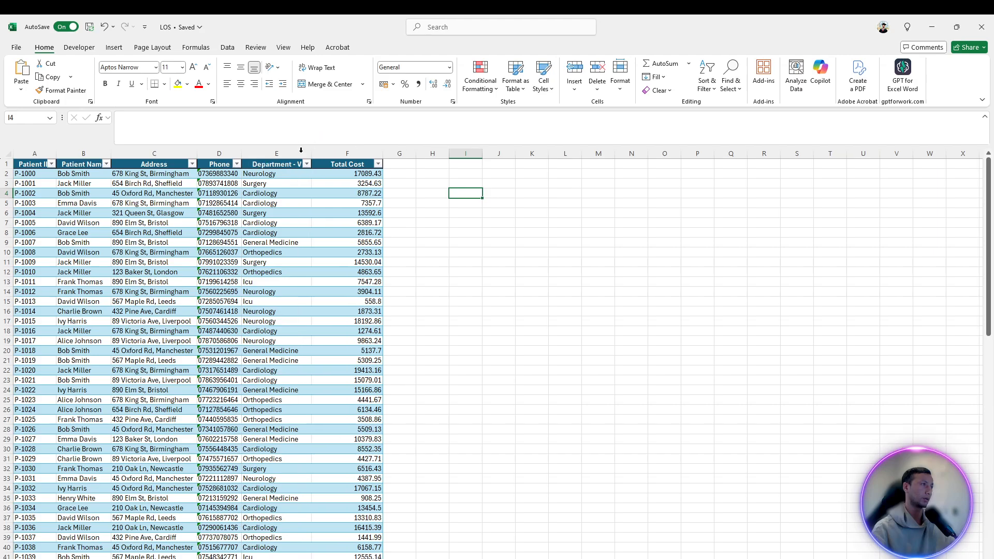
Step: Rename the Total Cost header to "Total Cost - V"
click(357, 164)
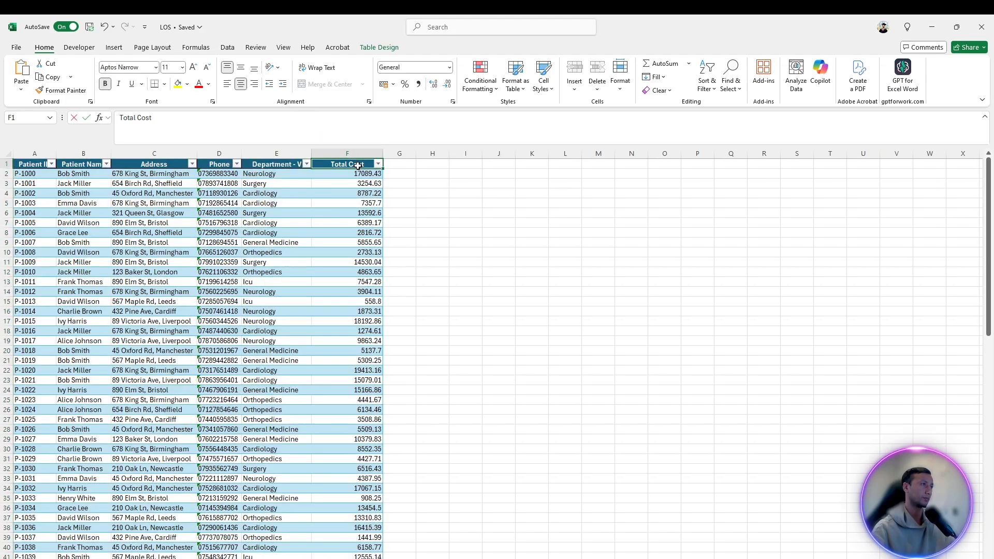
double_click(358, 164)
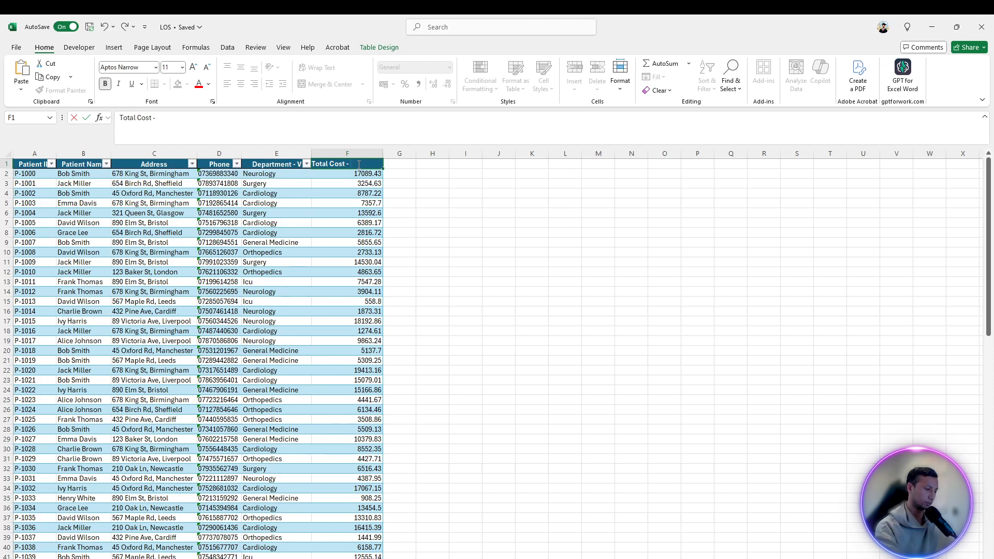
key(Return)
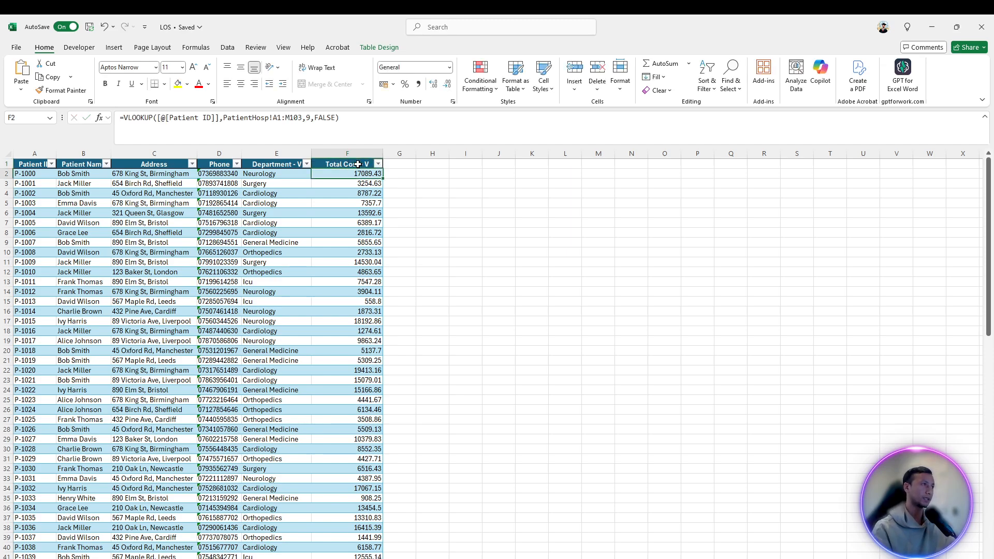
Step: Copy the "Department - V" and "Total Cost - V" headers into G1:H1 as two new table columns
click(400, 154)
click(403, 167)
drag(300, 170, 389, 171)
click(405, 165)
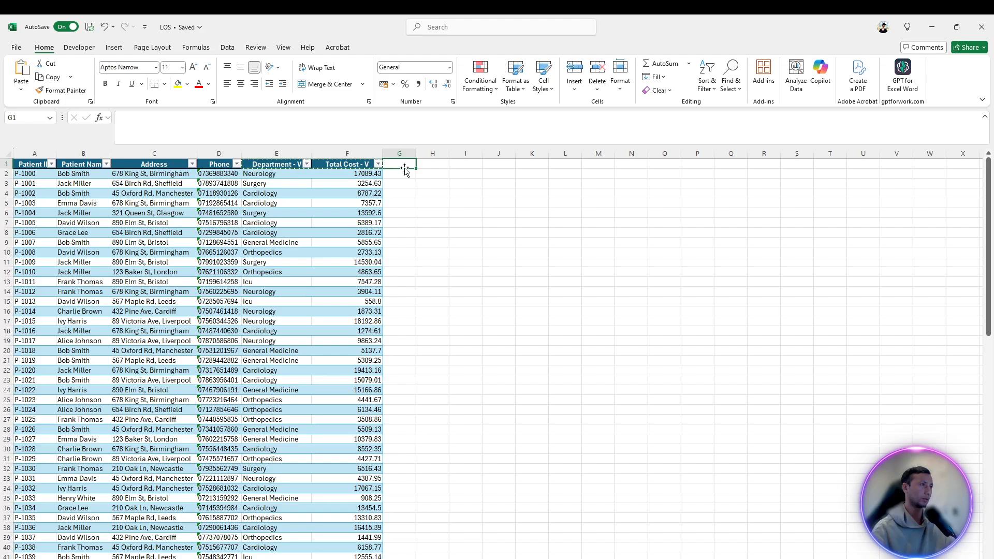
key(ctrl+v)
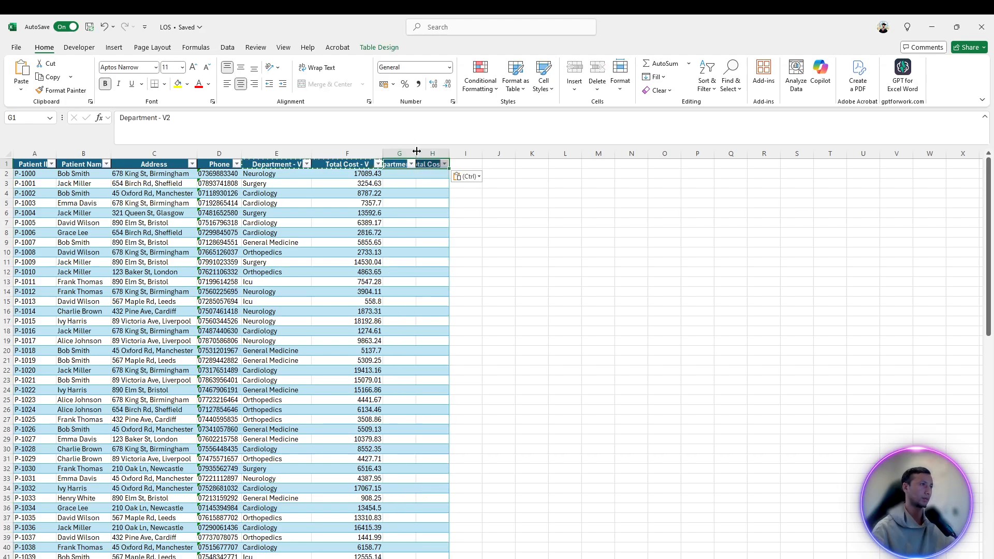
Step: Fit column G to its header and rename that header "Department - X"
double_click(416, 153)
double_click(441, 164)
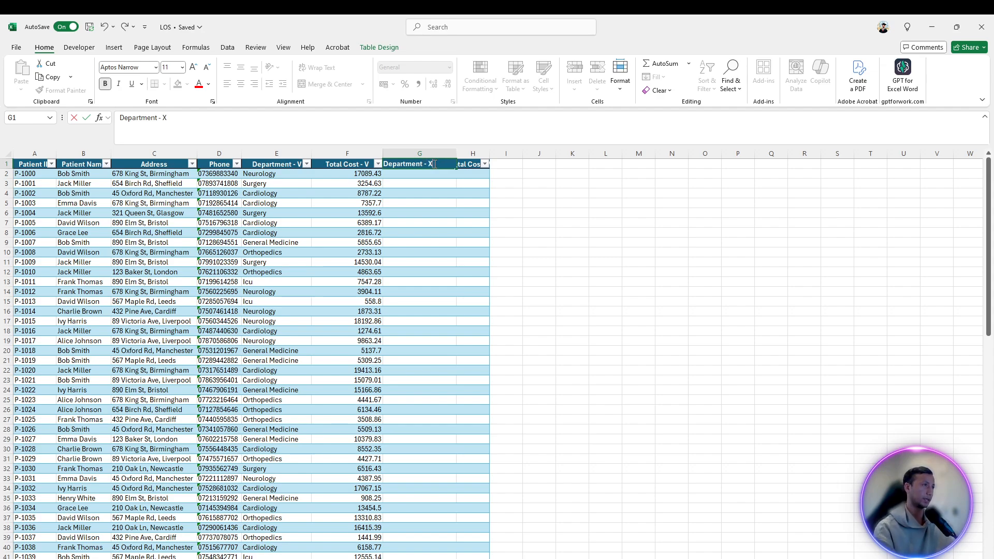
click(557, 207)
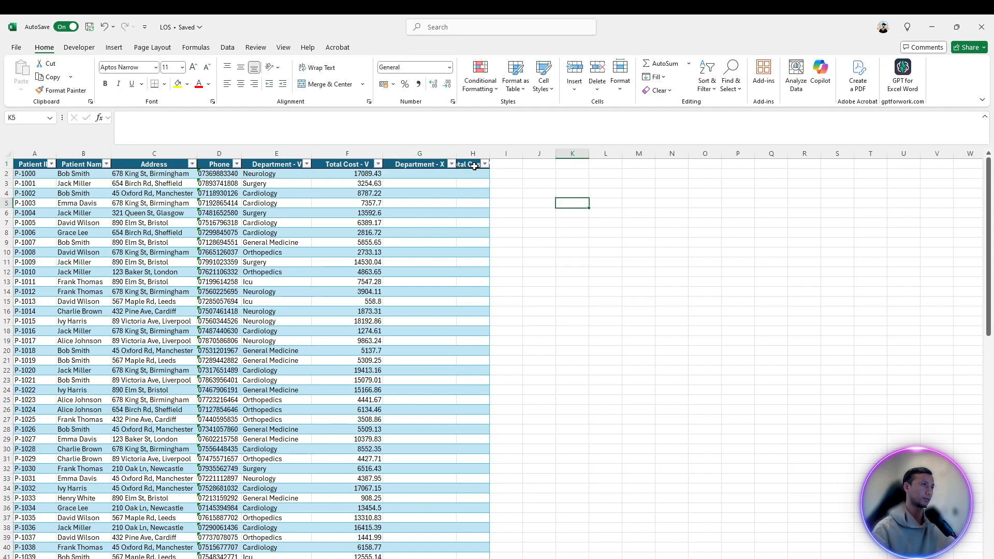
Step: Rename the header in H1 to "Total Cost - X" and fit column H to it
double_click(474, 166)
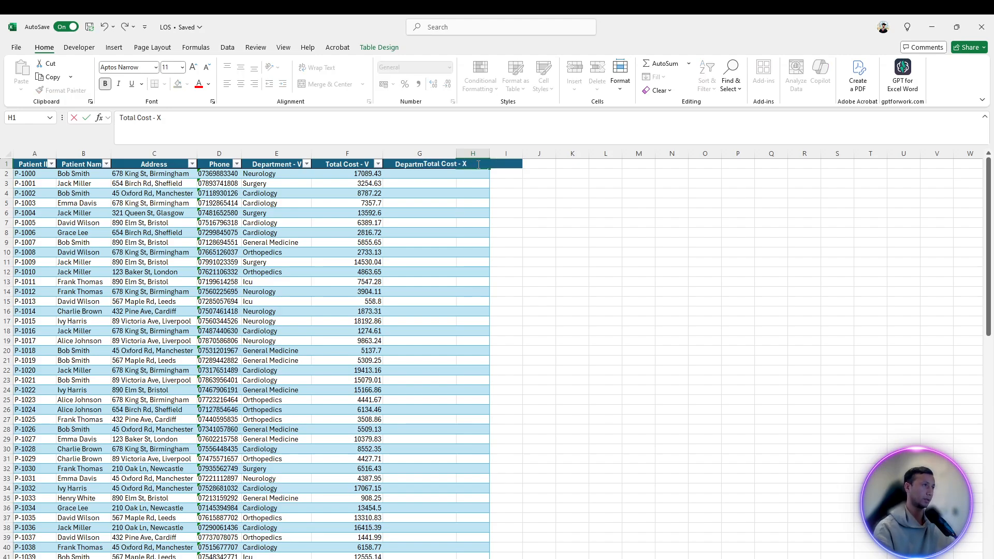
text(X)
key(Return)
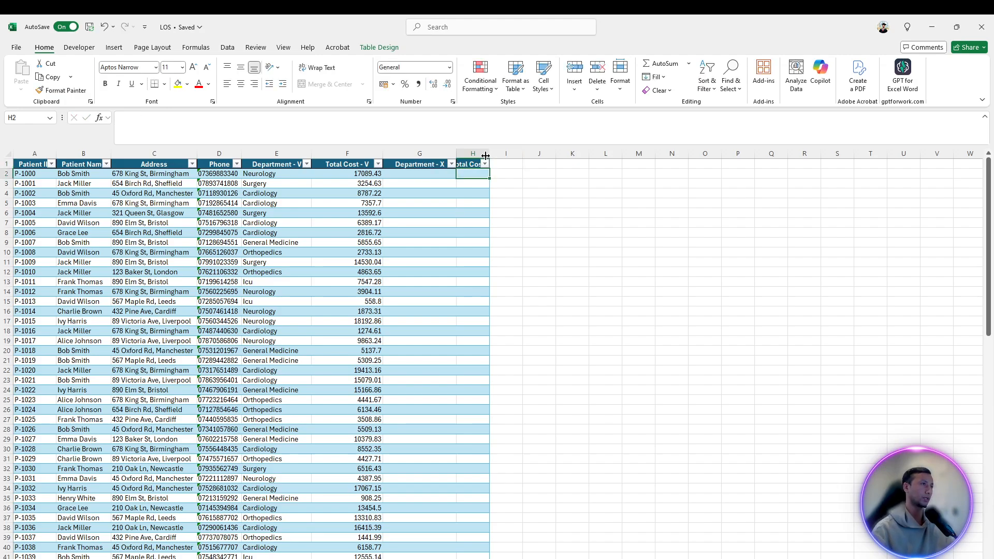
double_click(488, 153)
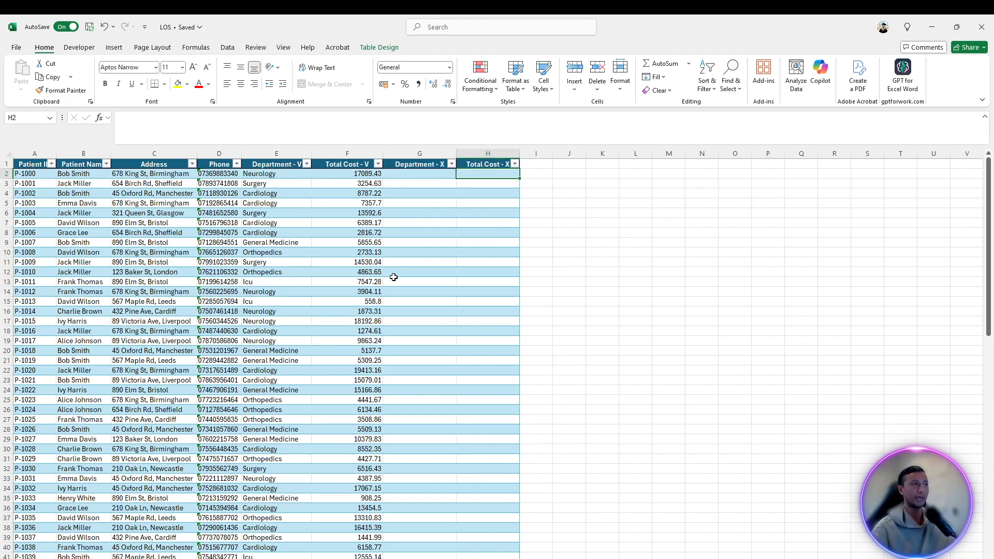
Step: Fill the Department - X column with an XLOOKUP of Patient ID in PatientHosp!A:A that returns PatientHosp!D:D
click(452, 226)
click(421, 178)
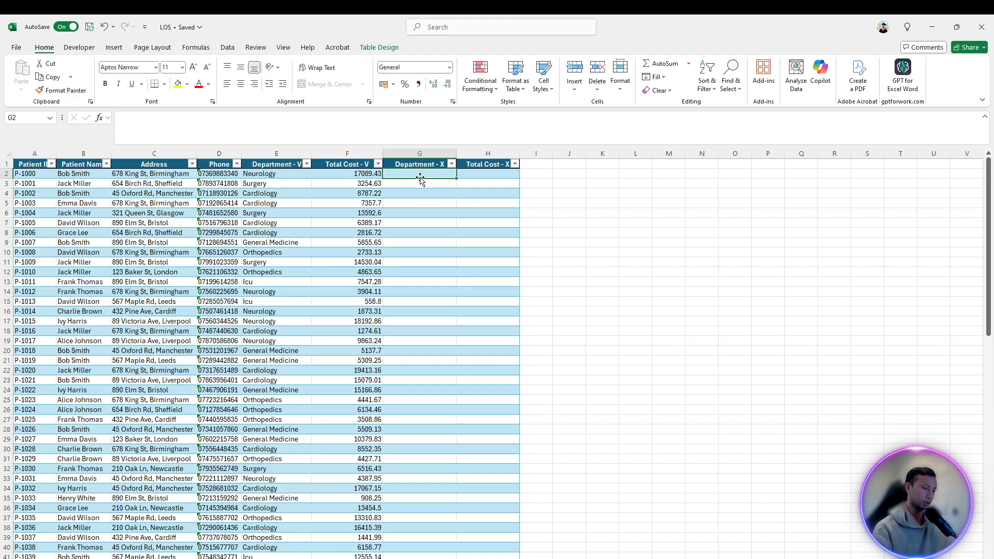
text(=X)
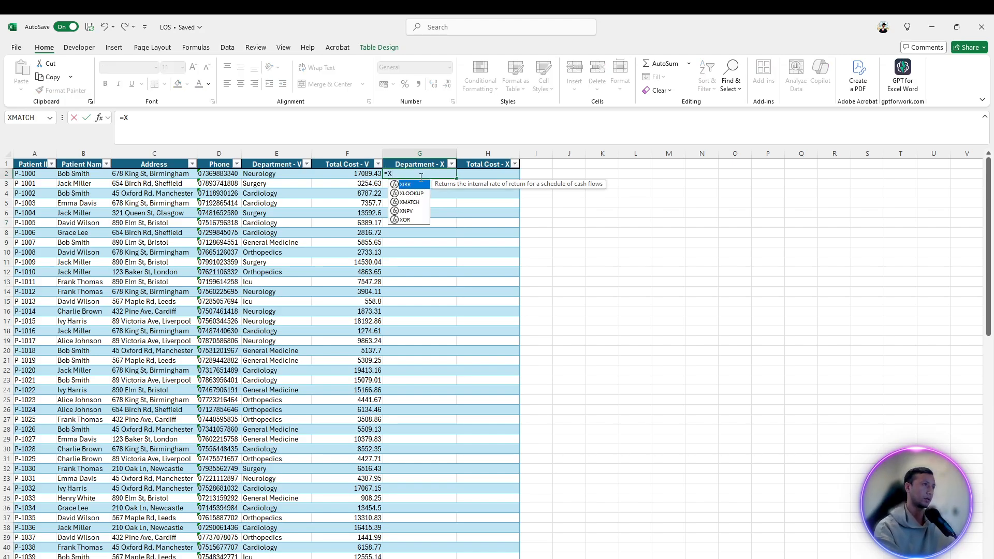
text(L)
key(Tab)
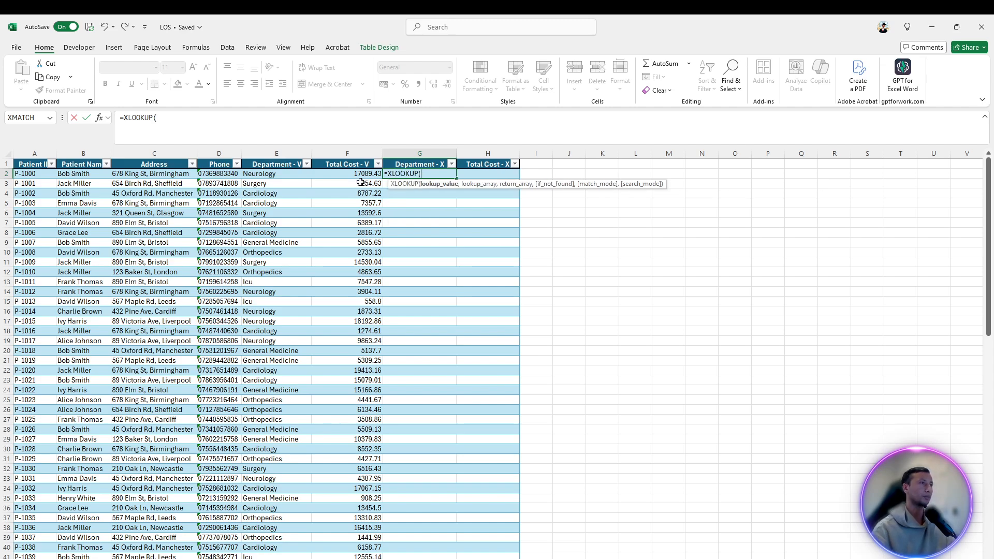
click(31, 172)
text(,)
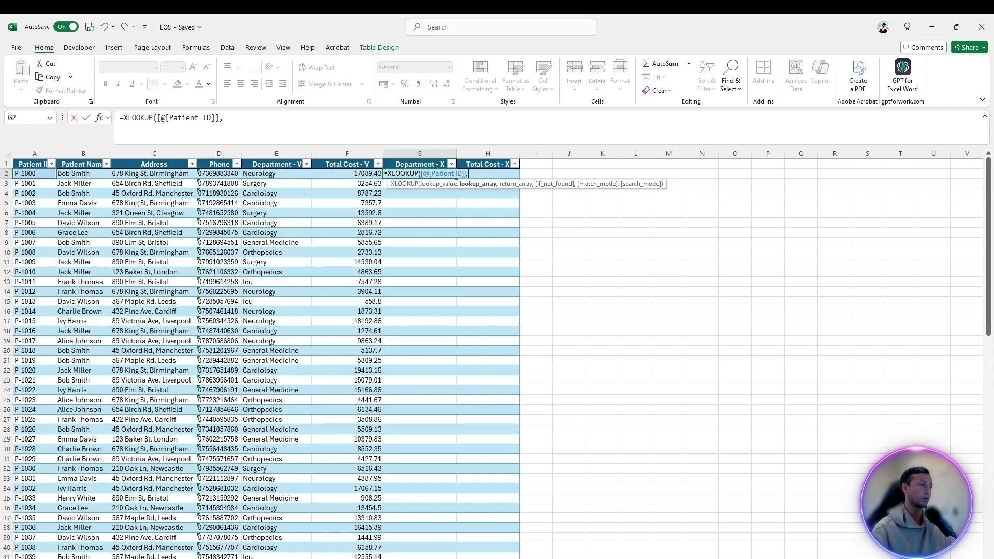
key(ctrl+Page_Up)
click(26, 155)
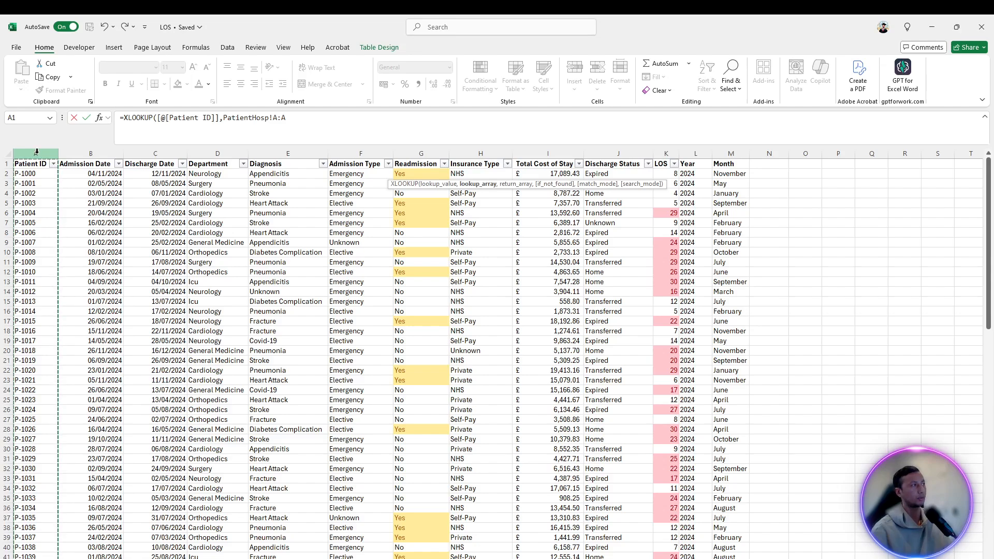
text(,)
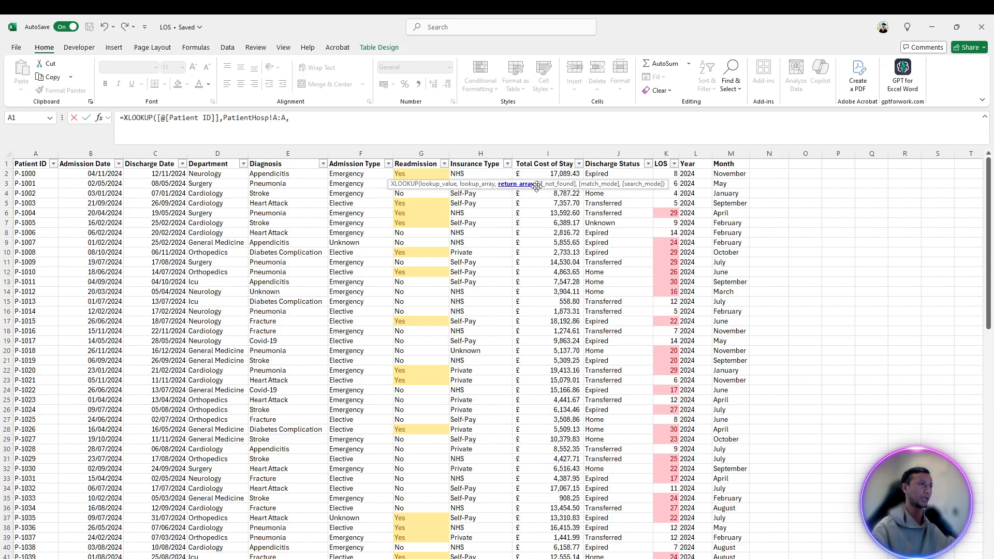
click(201, 151)
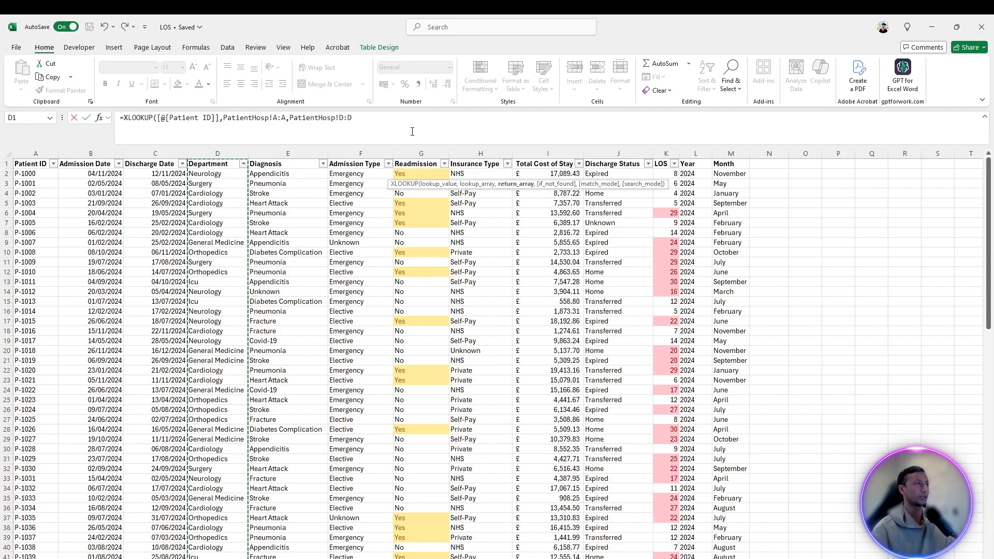
key(Return)
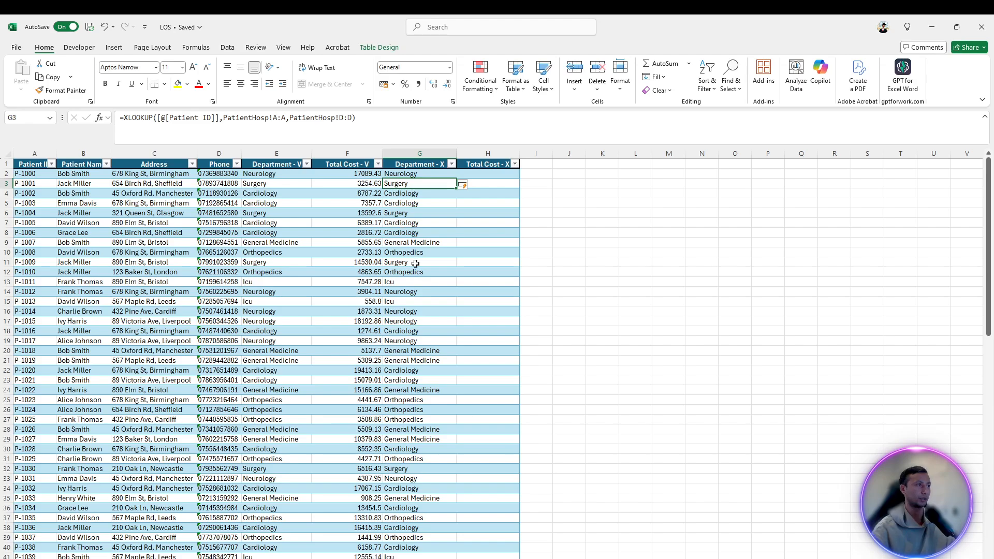
Step: Fill the Total Cost - X column with an XLOOKUP of Patient ID in PatientHosp!A:A that returns PatientHosp!I:I
click(488, 282)
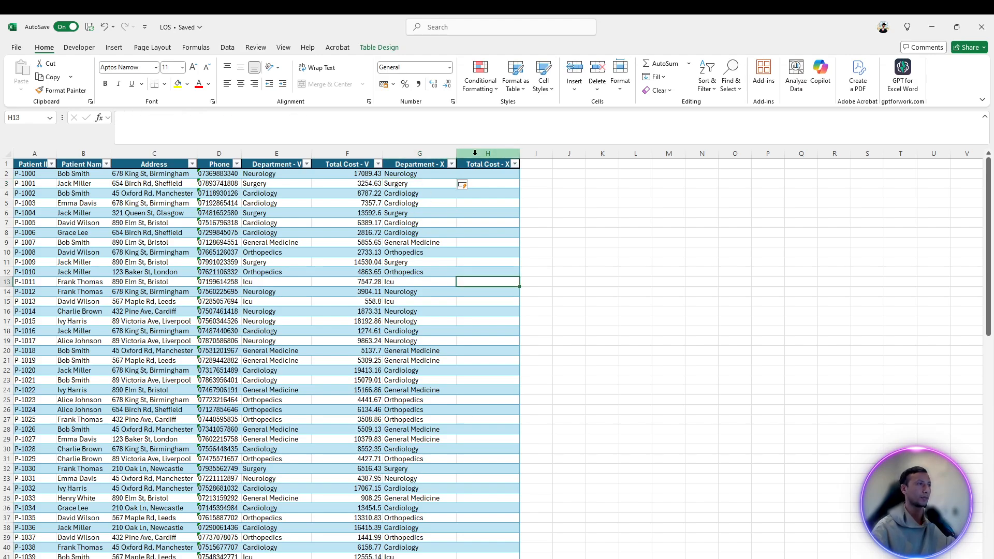
click(496, 176)
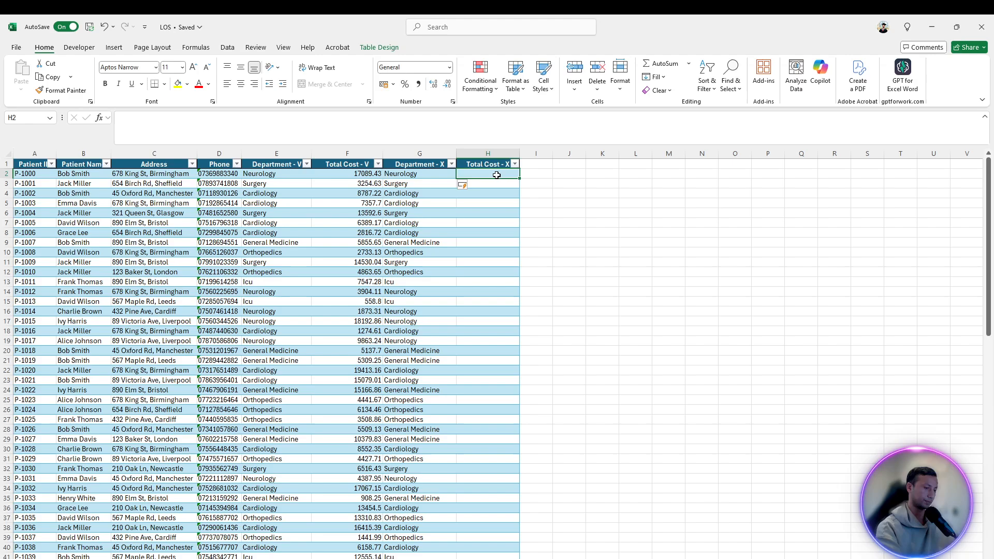
text(=XLOOKUP()
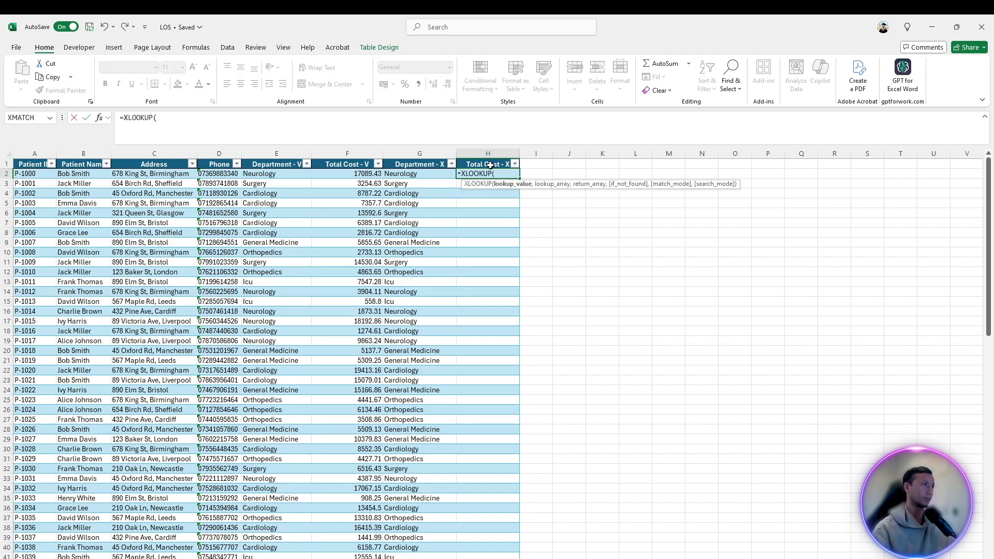
click(31, 175)
text(,)
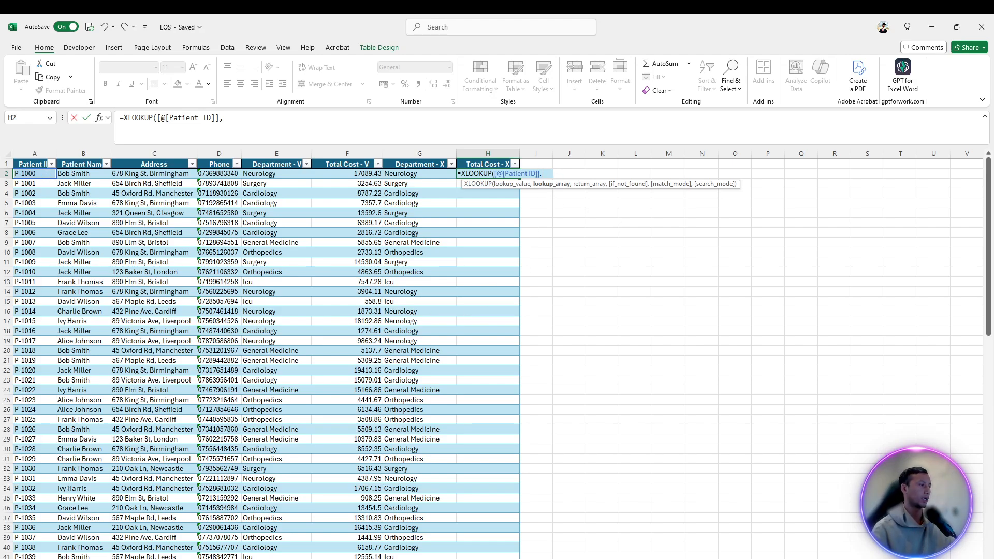
key(ctrl+Page_Up)
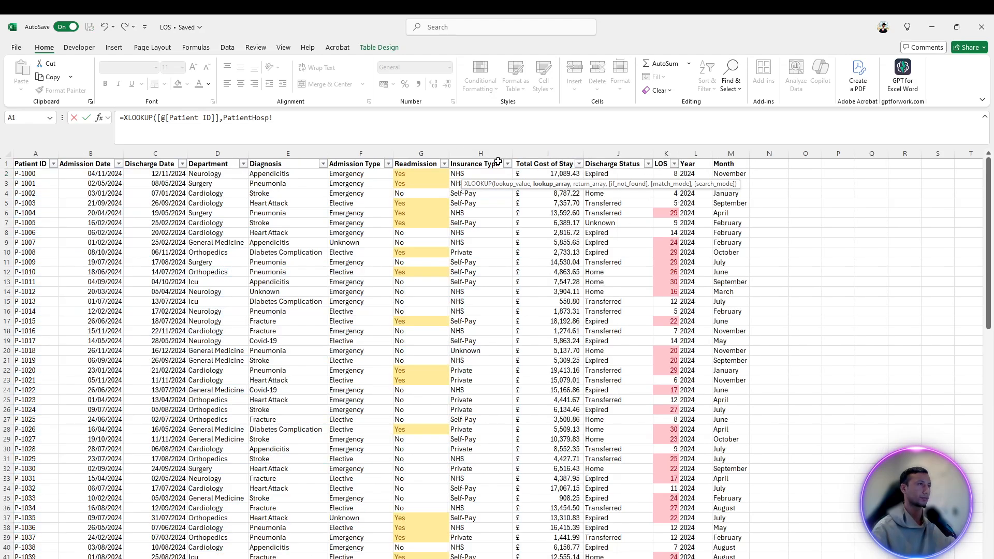
click(35, 154)
text(,)
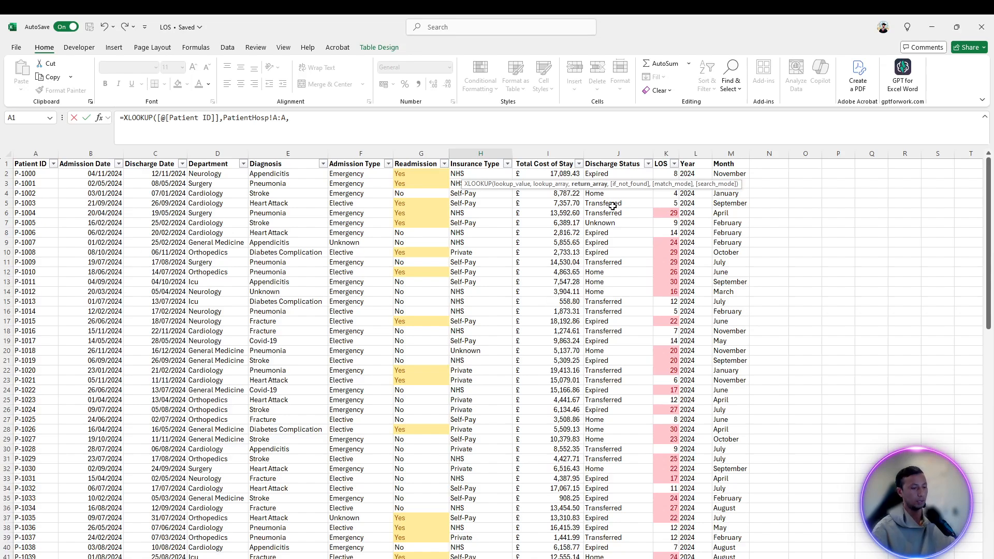
click(541, 153)
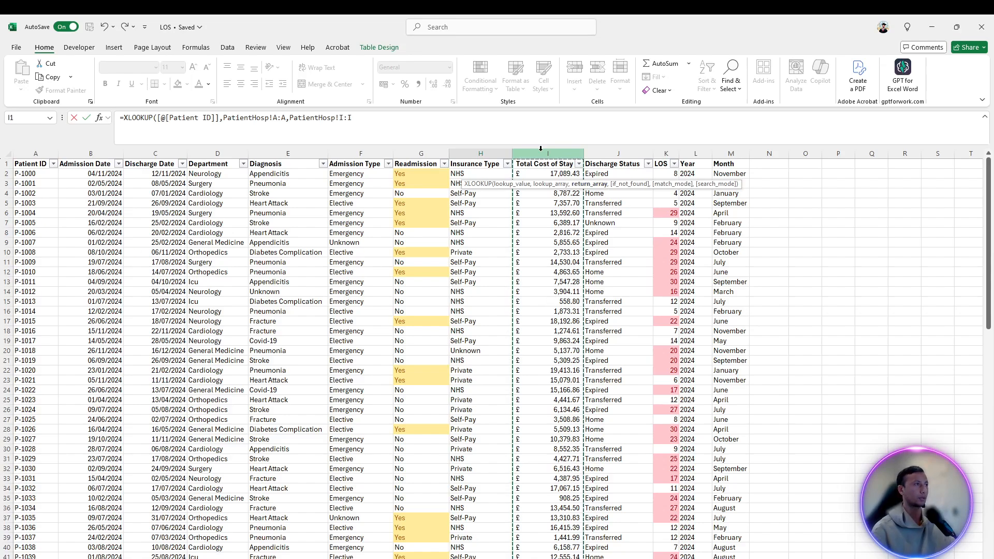
key(Return)
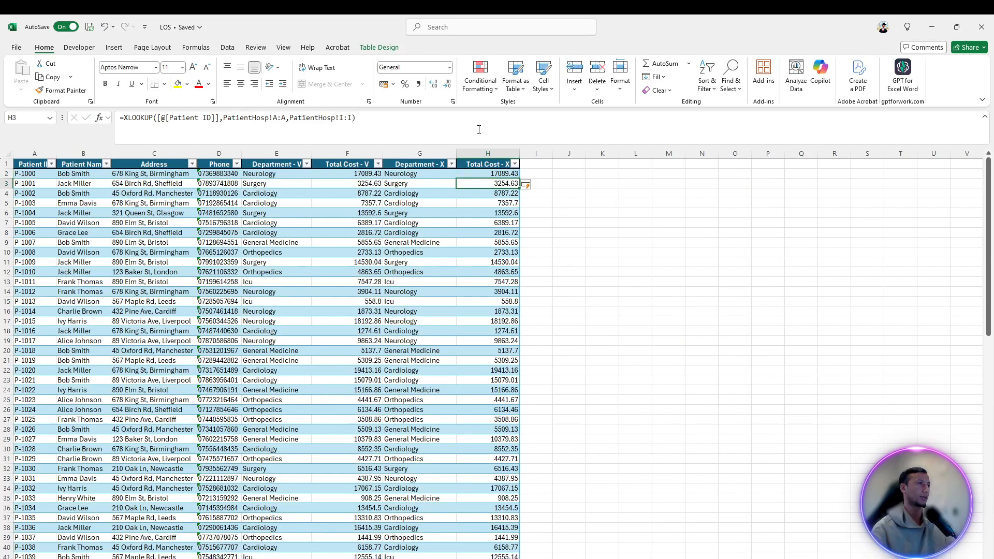
Step: Examine the Department, Diagnosis and Insurance Type columns on the PatientHosp sheet and return to the patient table
click(714, 232)
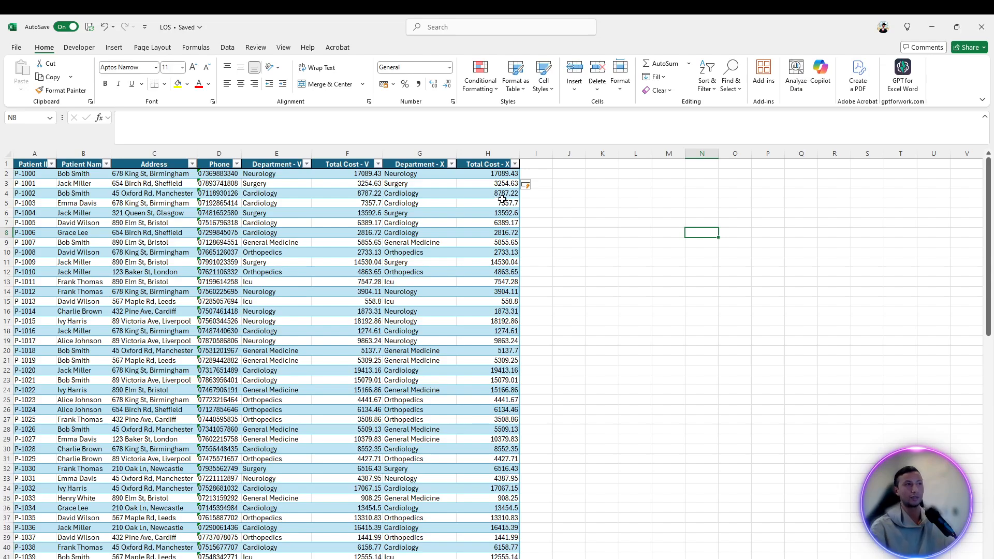
click(570, 261)
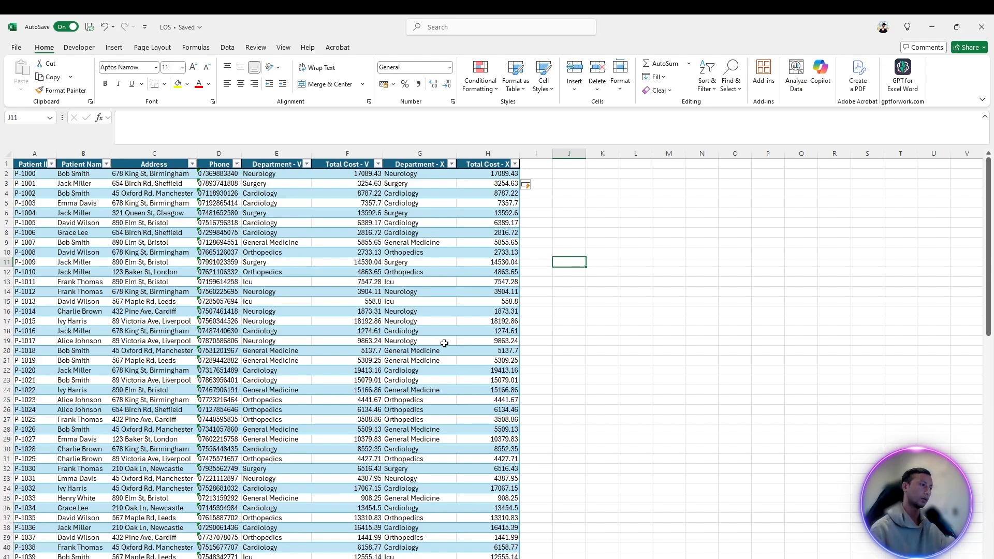
click(378, 558)
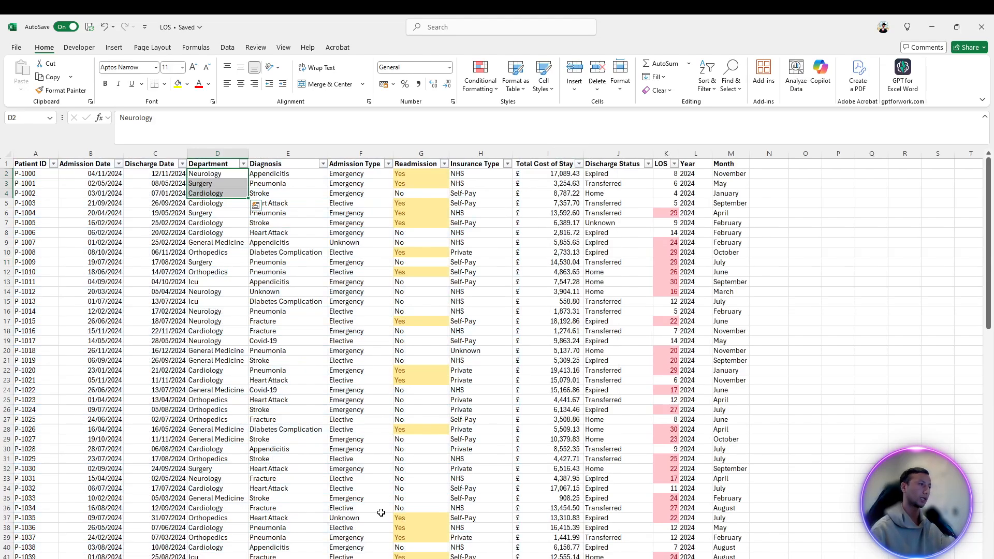
click(240, 361)
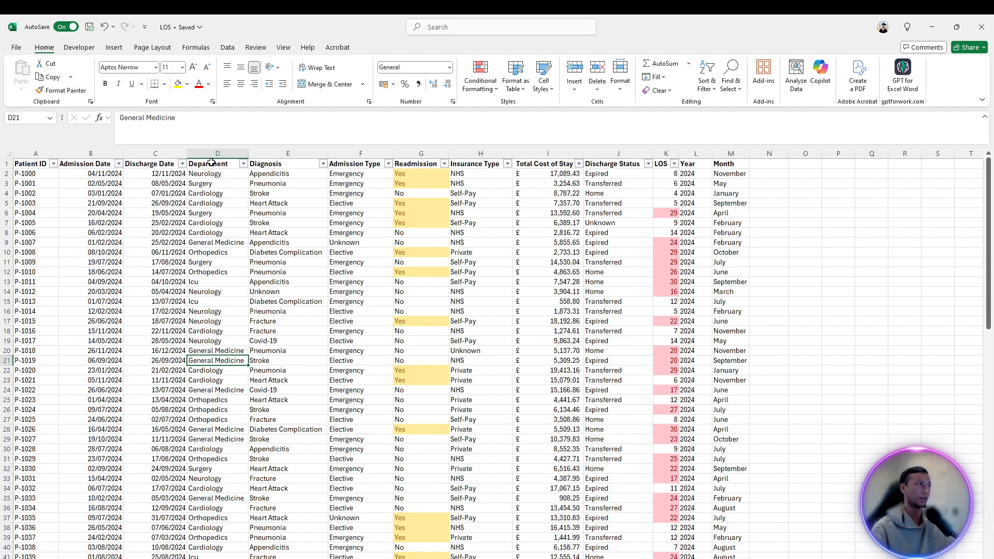
click(288, 154)
click(220, 153)
click(471, 154)
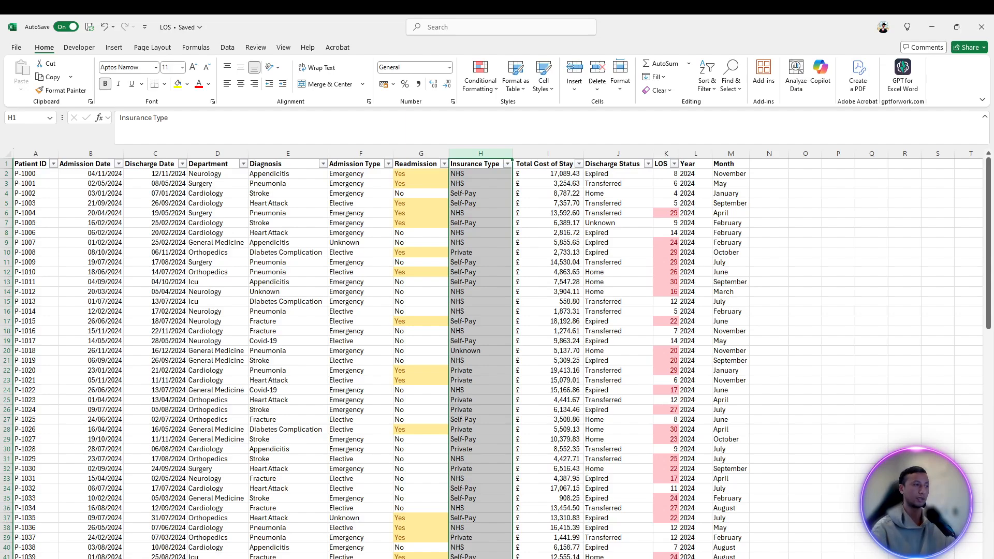
key(ctrl+Page_Down)
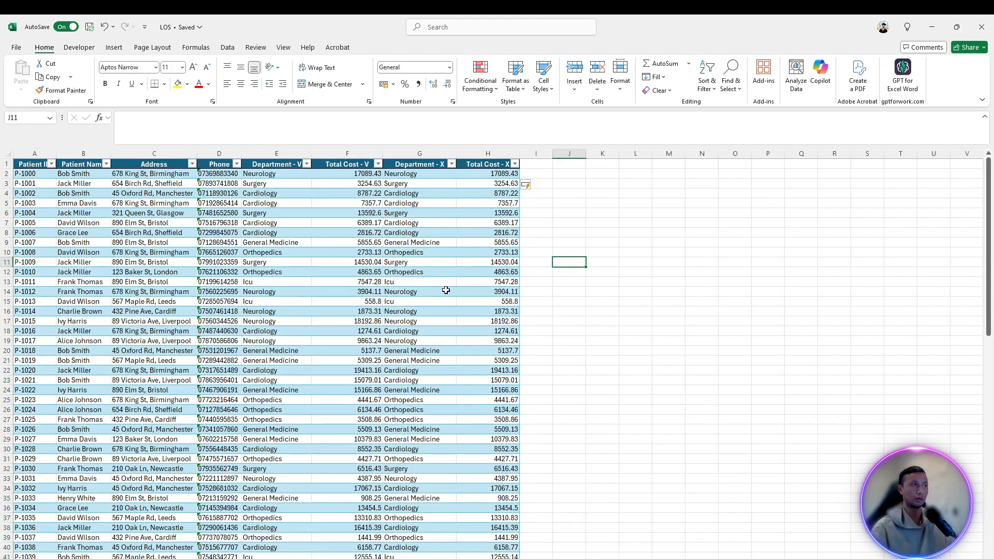
click(600, 299)
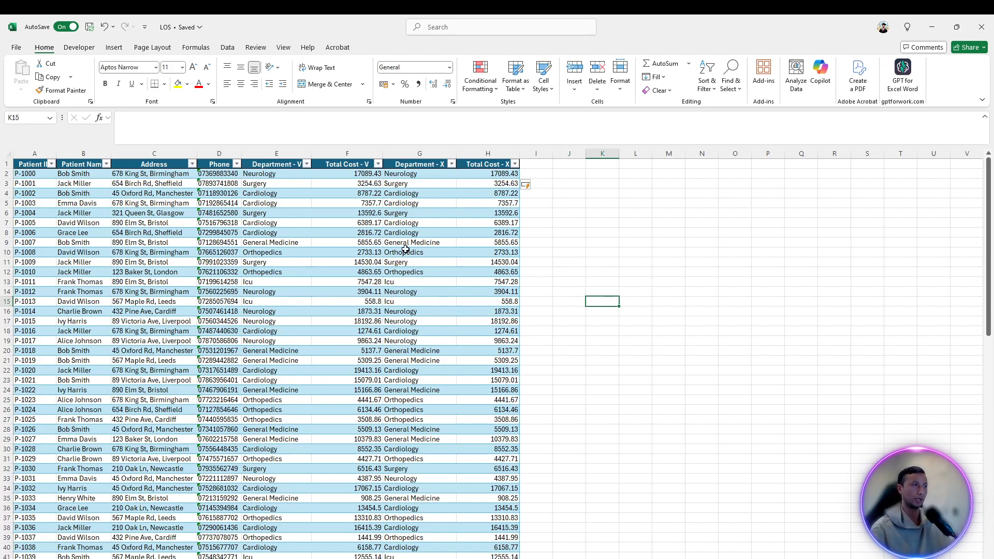
key(F2)
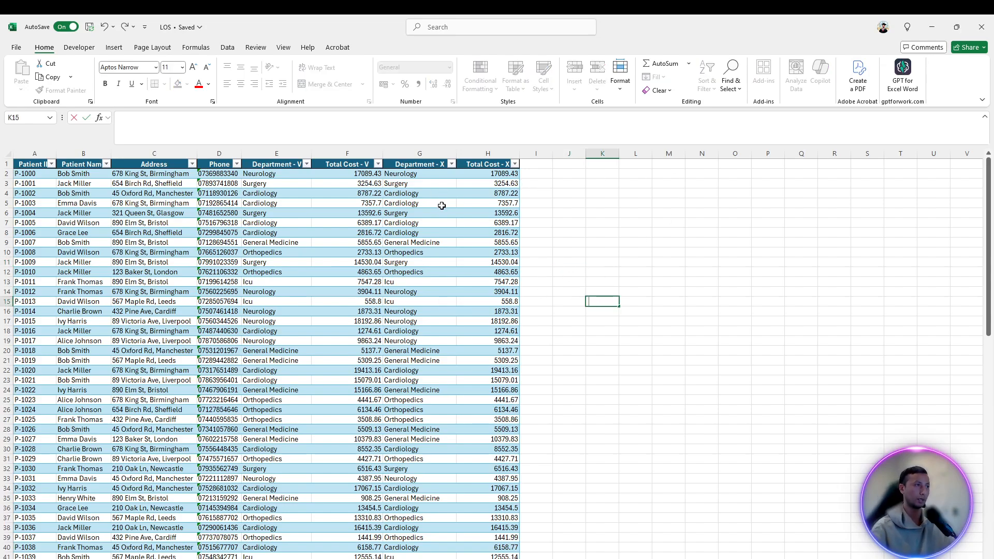
click(626, 317)
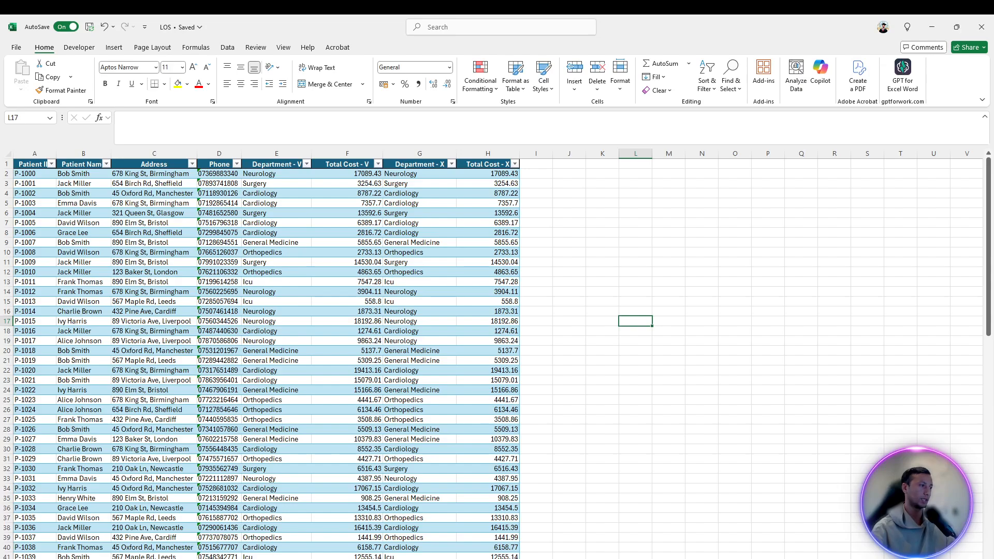
Step: On the PatientHosp sheet, move the Discharge Status column in front of Total Cost of Stay without overwriting any data
key(ctrl+Page_Up)
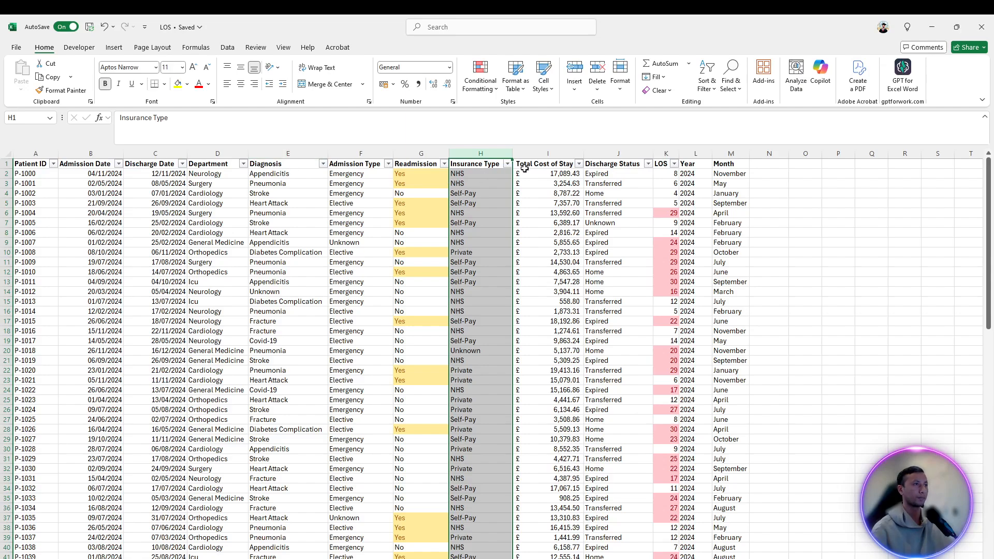
click(625, 194)
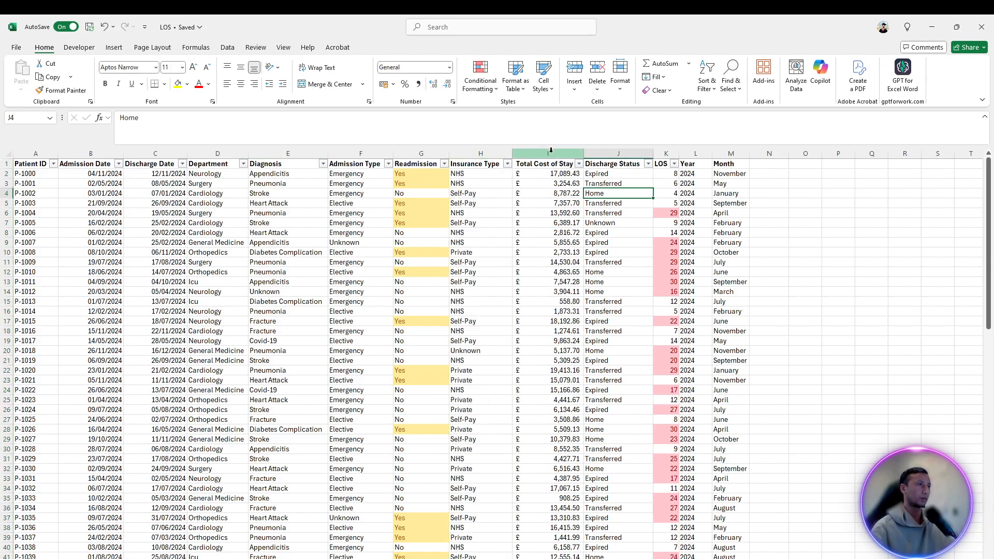
click(623, 150)
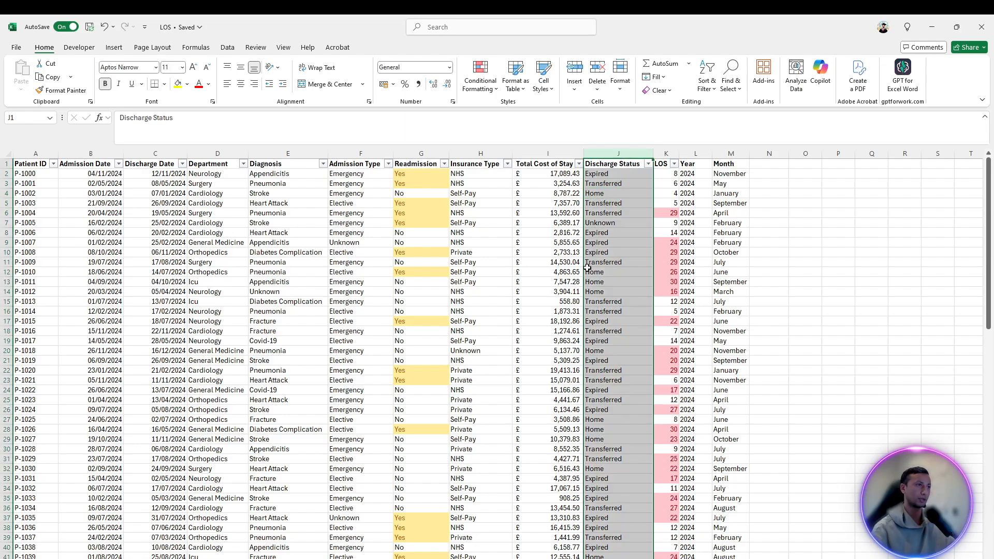
drag(585, 268, 524, 260)
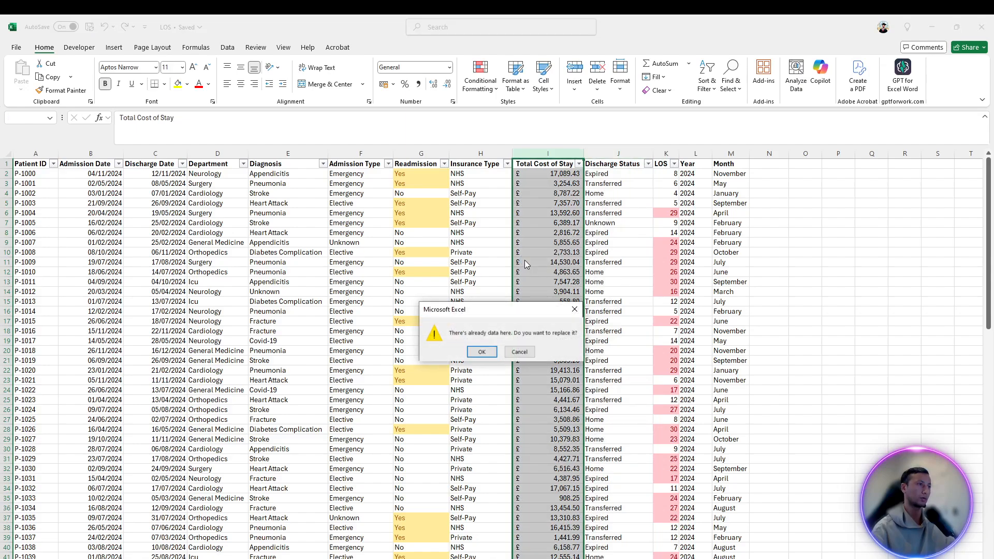
click(520, 352)
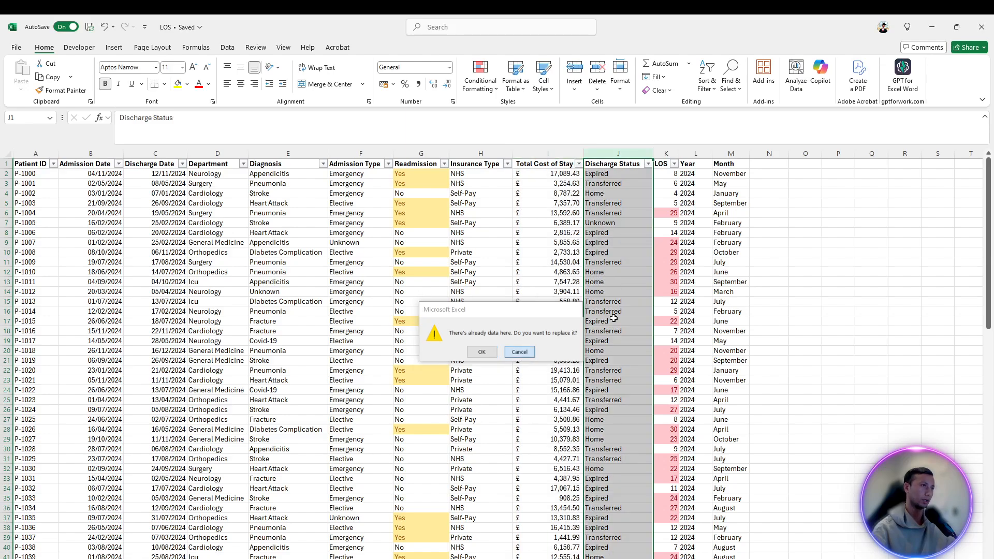
click(608, 221)
click(596, 150)
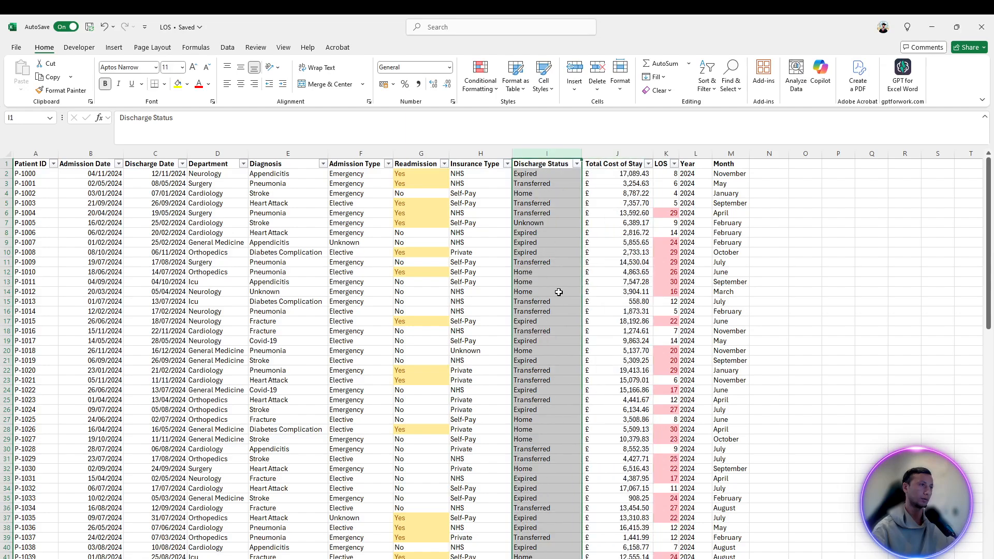
Step: Examine the Total Cost of Stay column on PatientHosp and the VLOOKUP formula in F2 of the patient table
click(616, 321)
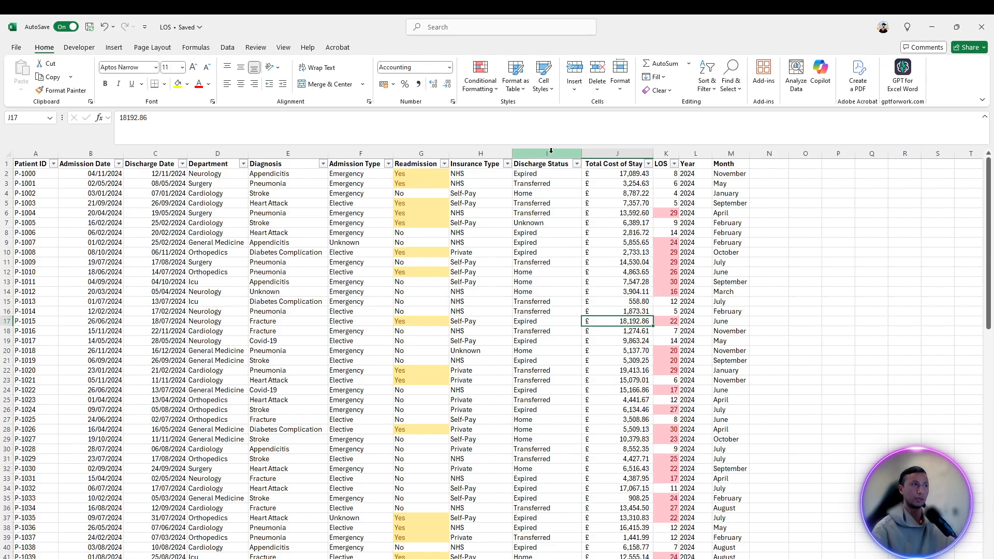
click(620, 149)
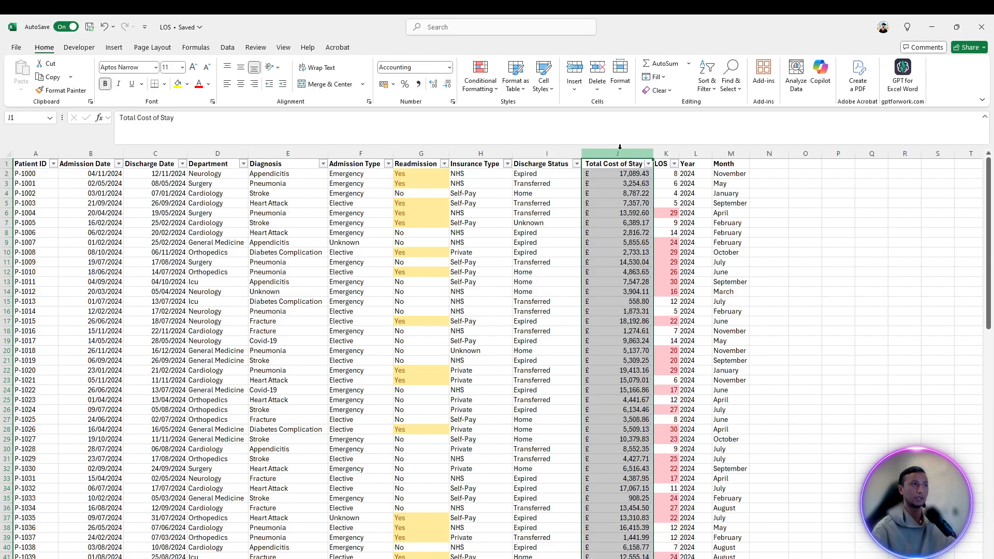
key(ctrl+Page_Down)
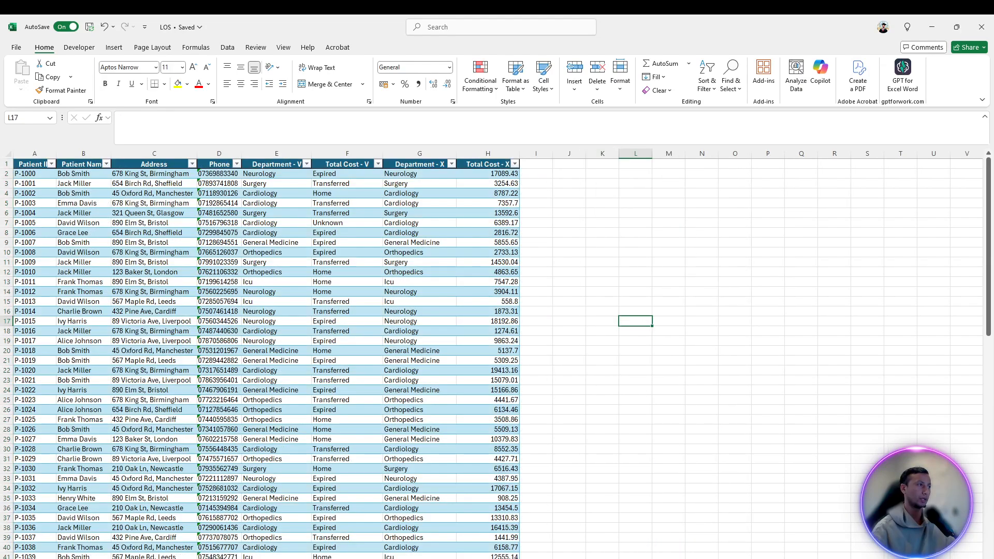
click(335, 192)
click(335, 174)
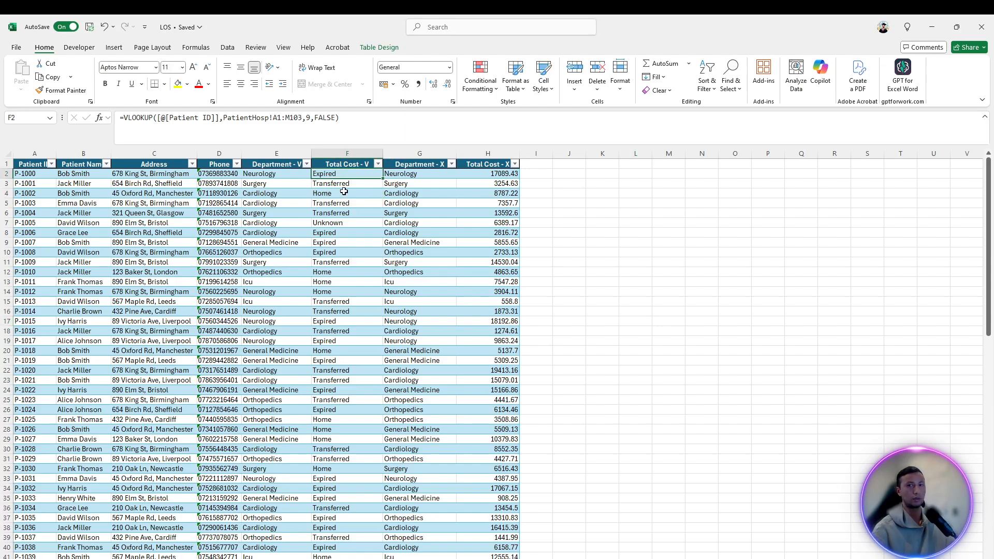
Step: Compare the VLOOKUP formulas in Total Cost - V with the XLOOKUP formulas in Total Cost - X across several patient rows
click(342, 185)
click(342, 212)
click(342, 256)
click(340, 328)
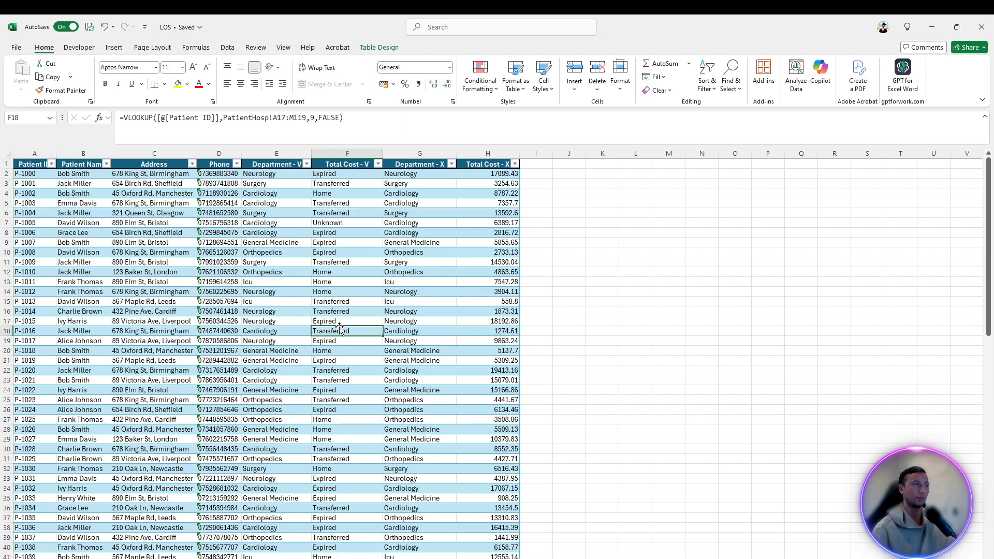
click(500, 177)
click(495, 222)
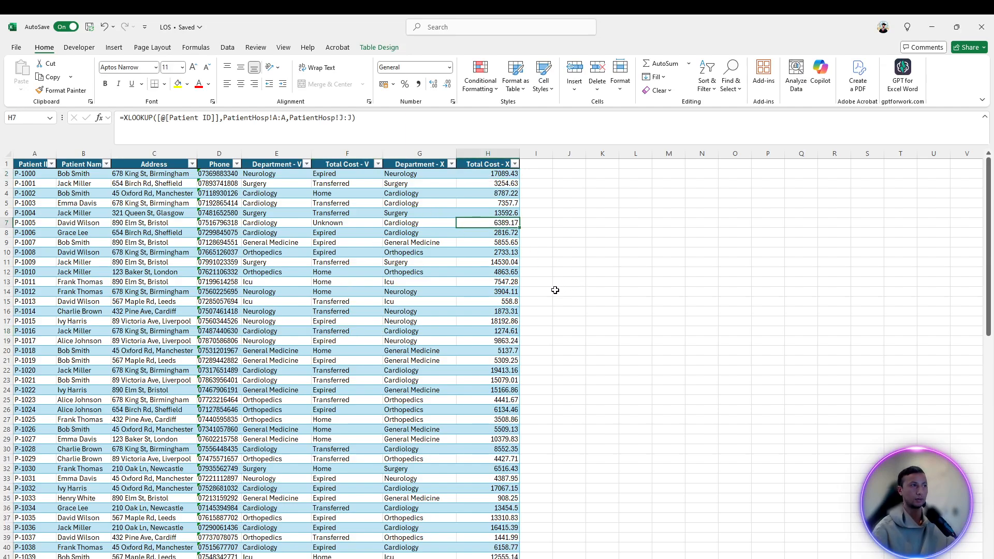
click(491, 291)
click(493, 192)
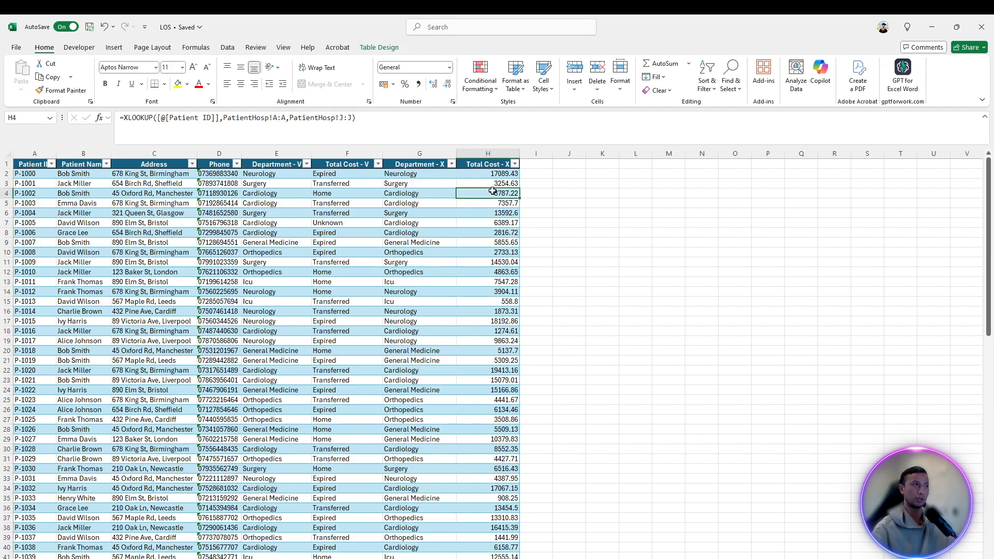
click(492, 241)
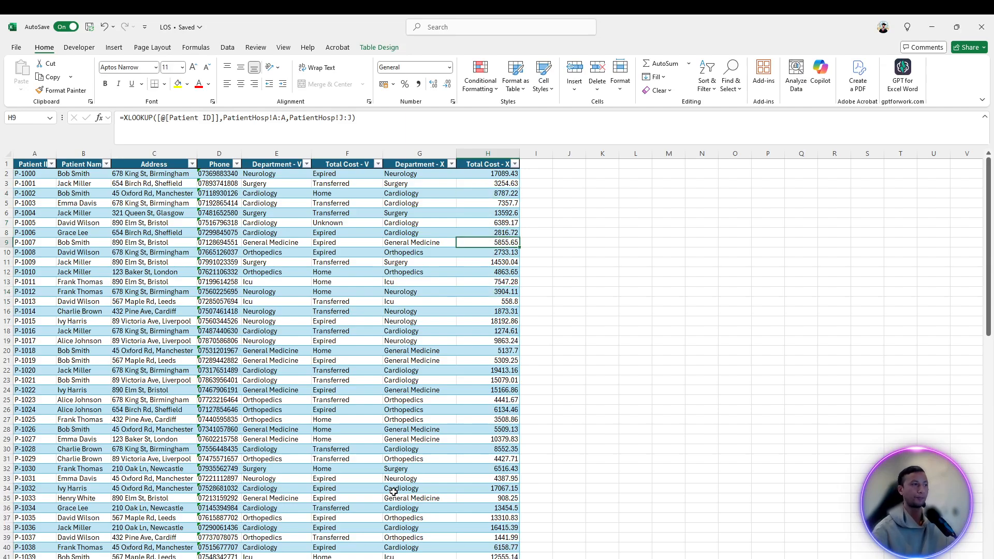
Step: Undo the move of the Discharge Status column on the PatientHosp sheet
key(ctrl+Page_Up)
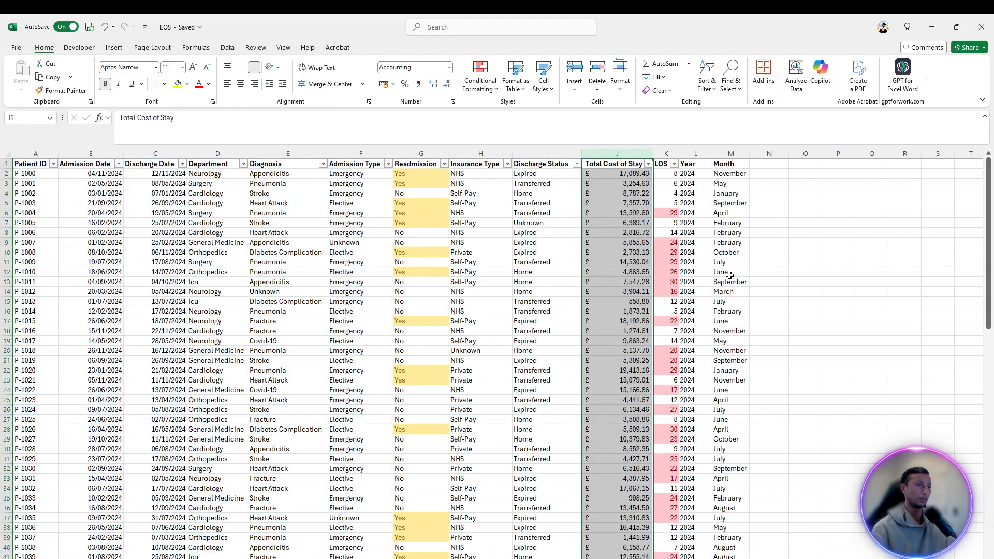
click(699, 302)
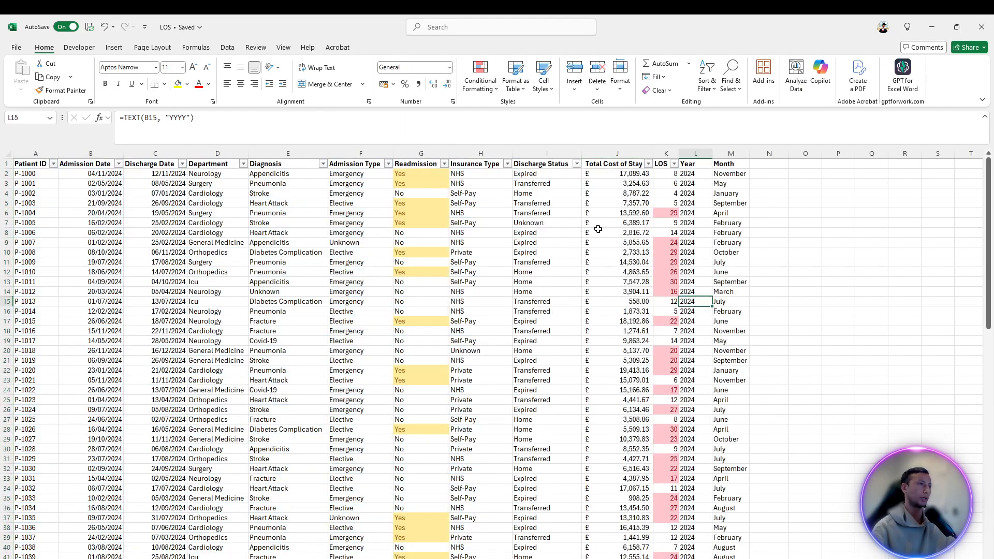
key(ctrl+z)
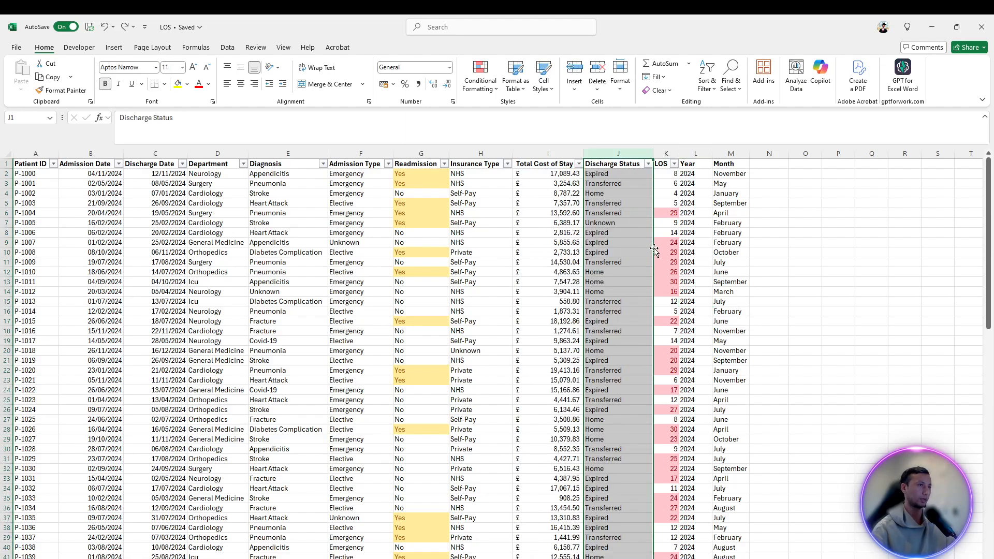
click(839, 282)
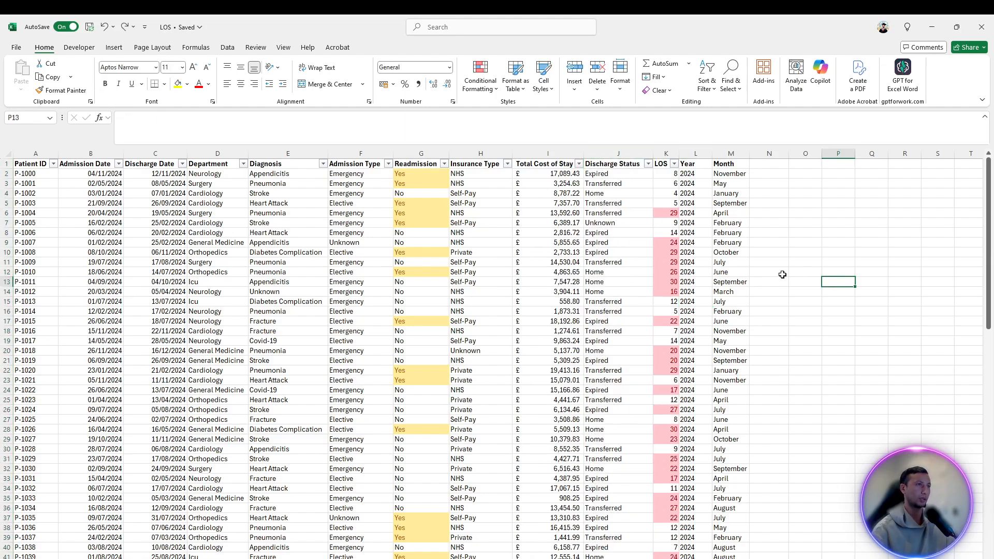
Step: On PatientHosp, move the Diagnosis column in front of Department without overwriting any data
click(575, 231)
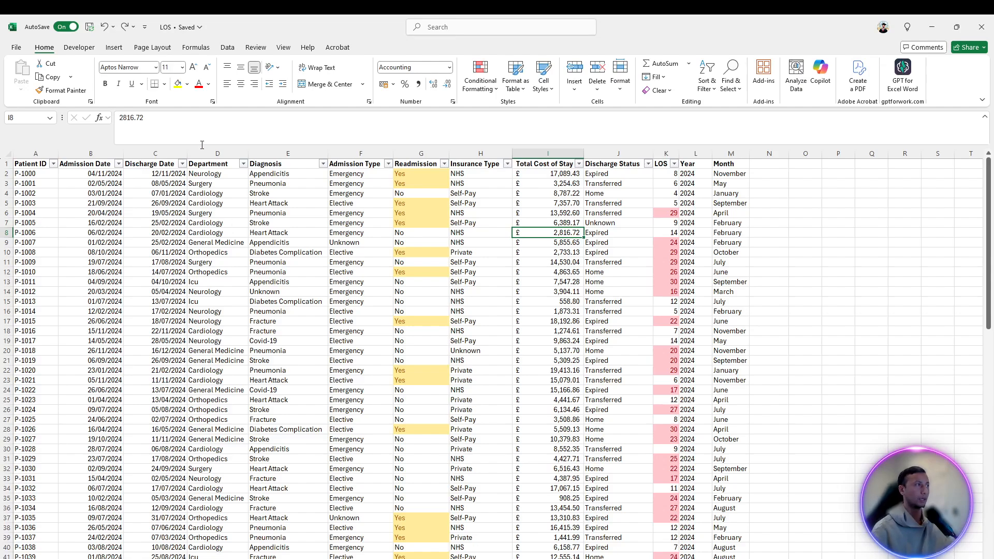
click(283, 152)
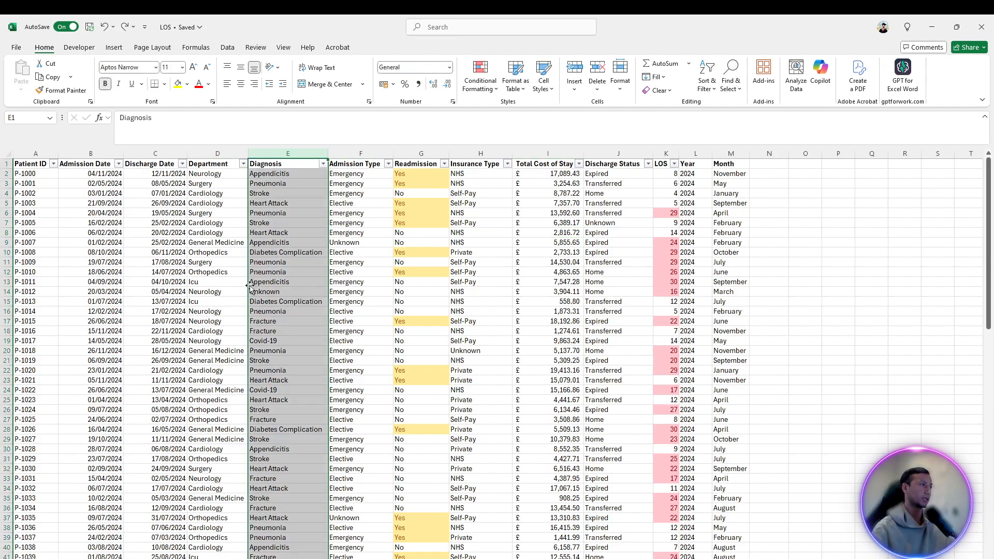
drag(250, 289, 193, 283)
click(297, 282)
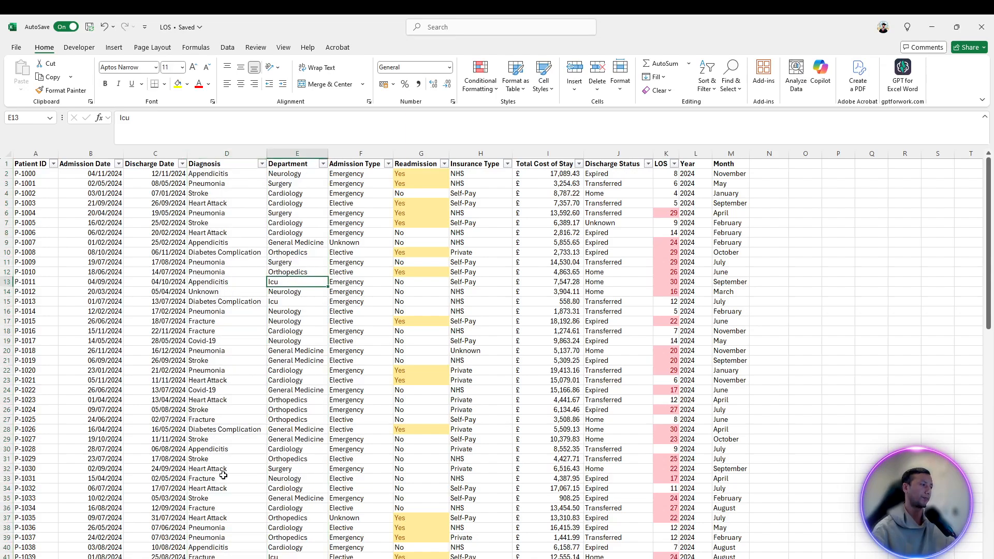
Step: Examine the Department - V results and VLOOKUP formulas in the patient table against the Diagnosis column on PatientHosp
click(264, 558)
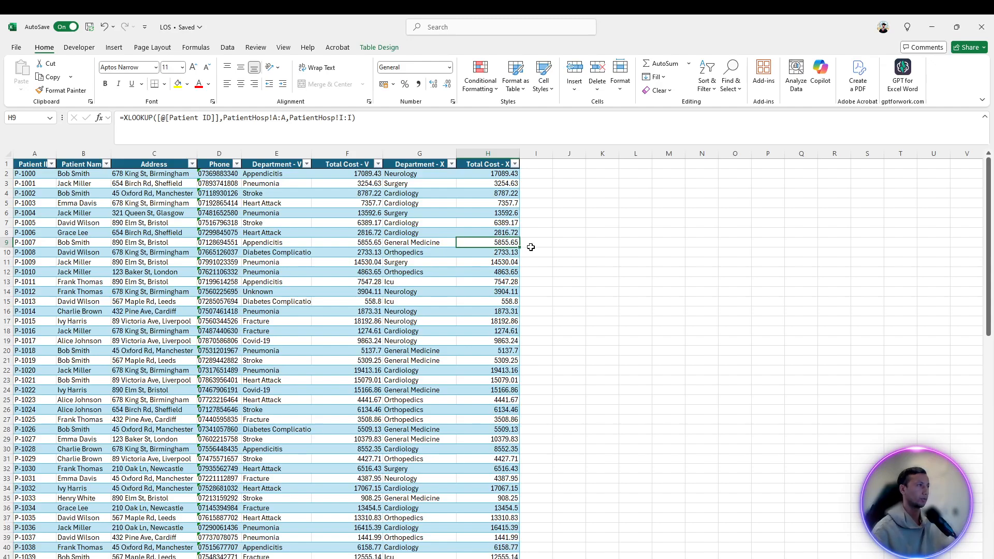
click(601, 251)
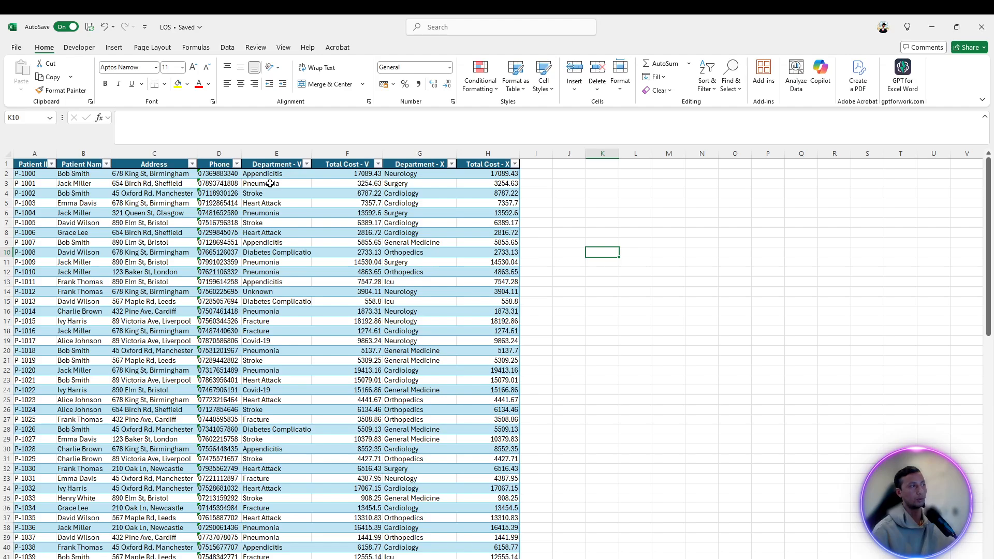
key(ctrl+Page_Up)
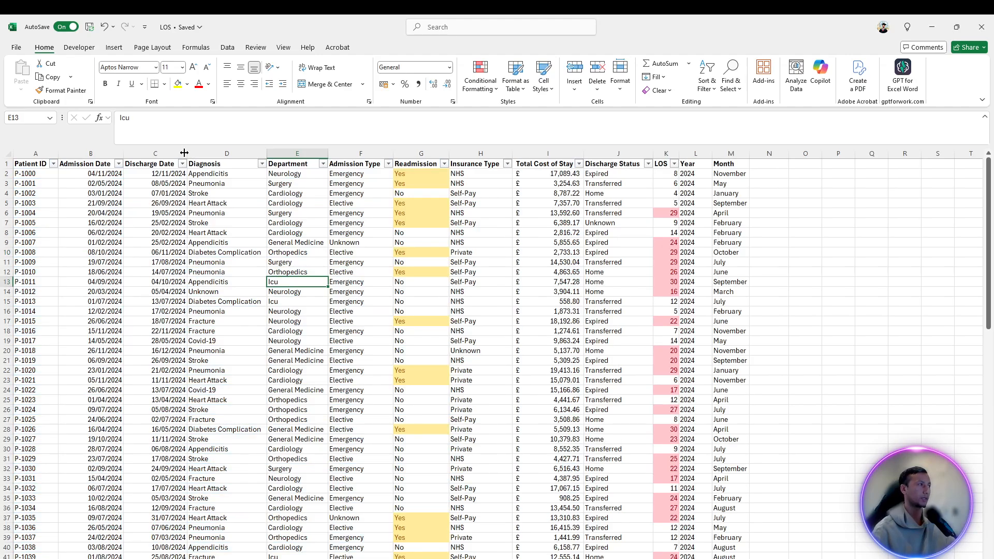
click(240, 152)
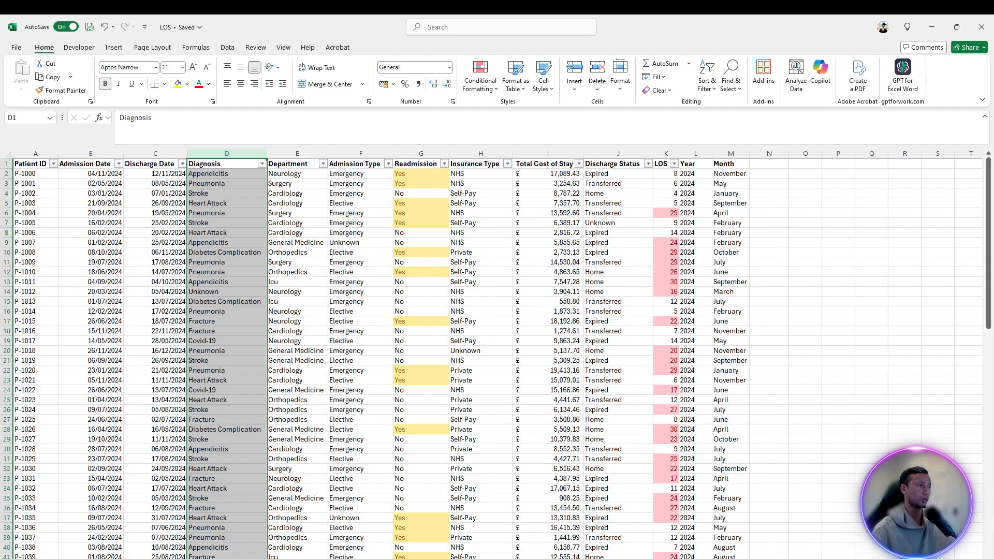
key(ctrl+Page_Down)
click(281, 174)
click(268, 193)
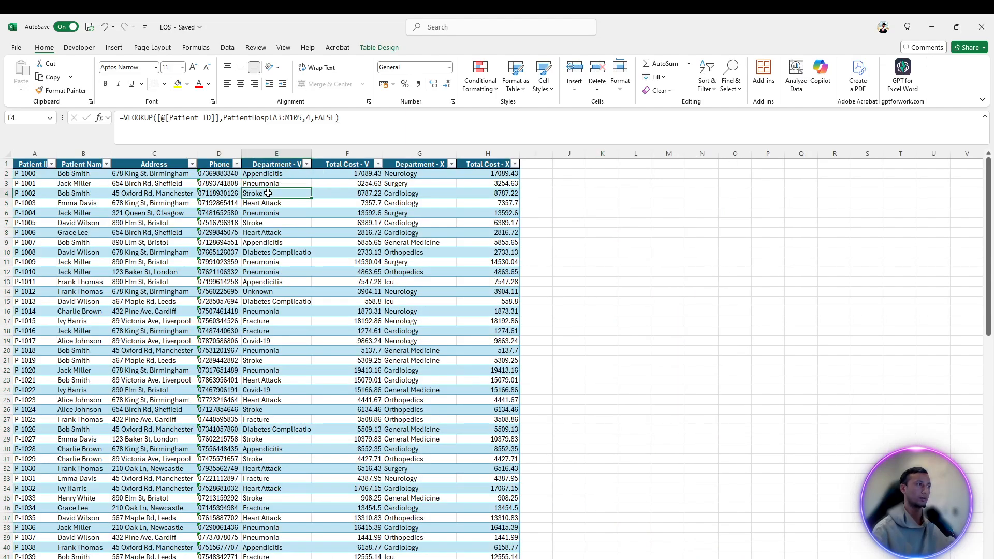
click(269, 164)
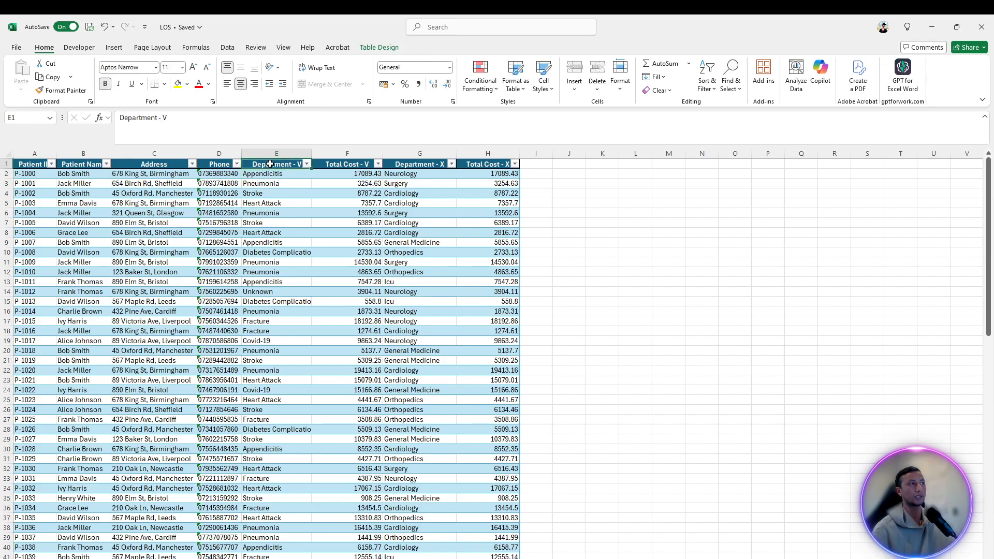
click(275, 224)
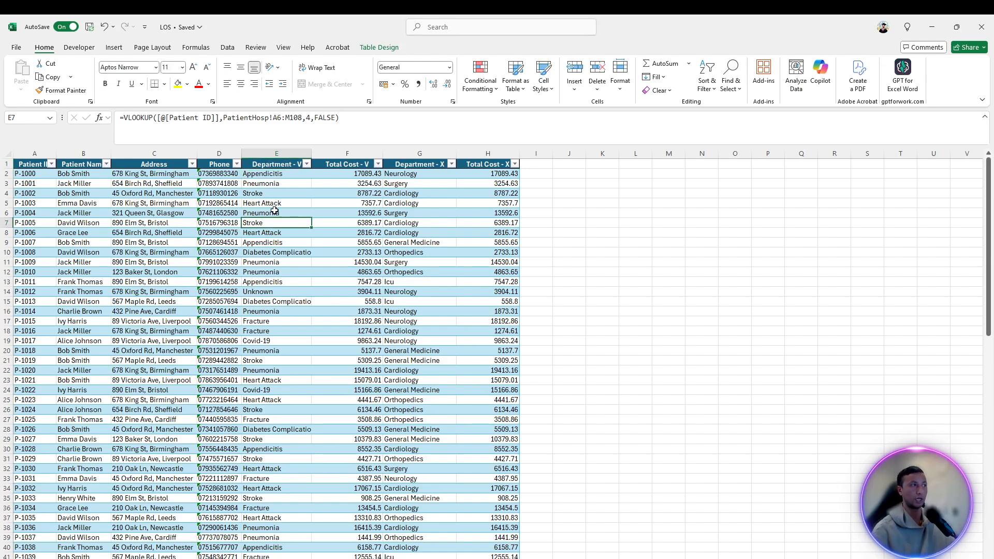
click(271, 327)
click(264, 254)
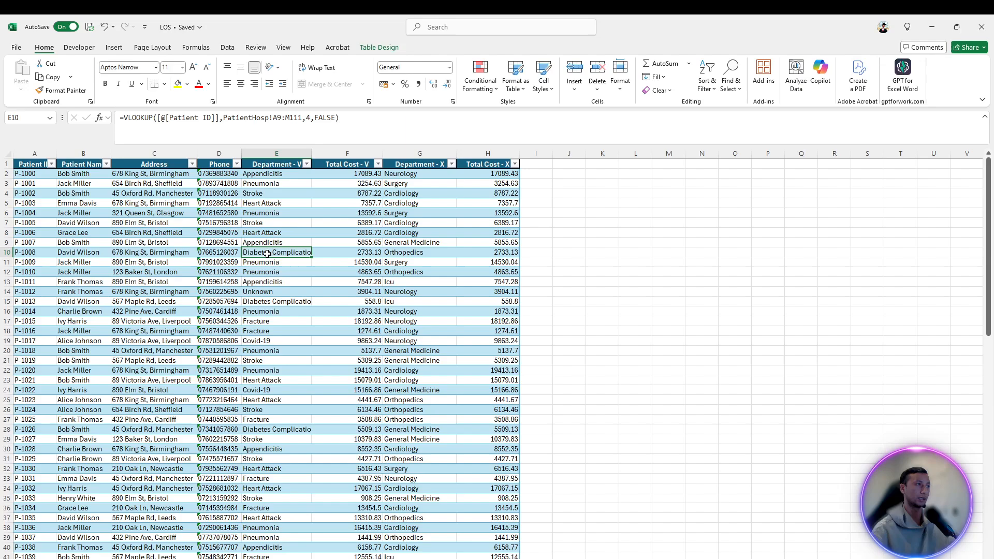
Step: Compare the XLOOKUP formulas in Department - X with the VLOOKUP formulas in Department - V and Total Cost - V
click(414, 193)
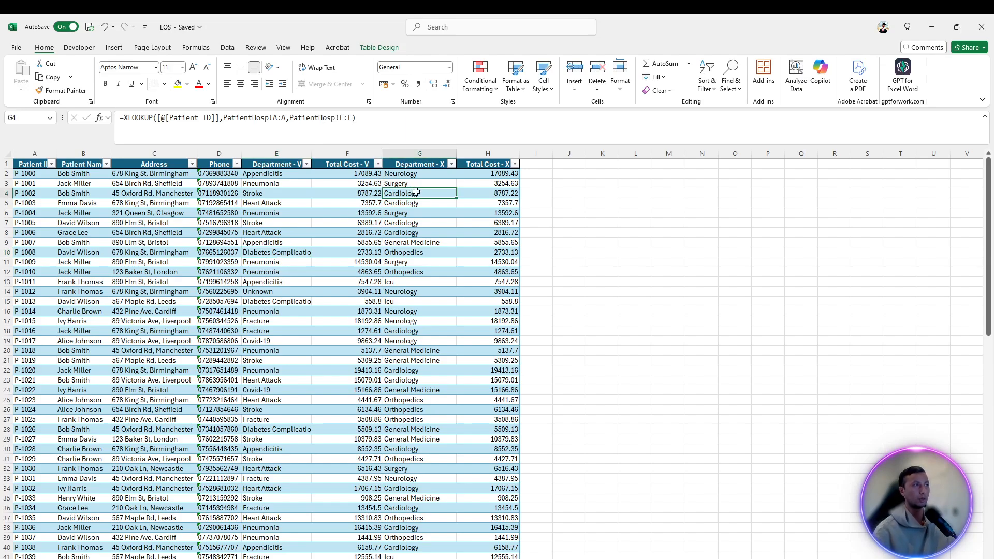
click(416, 181)
click(443, 255)
click(441, 264)
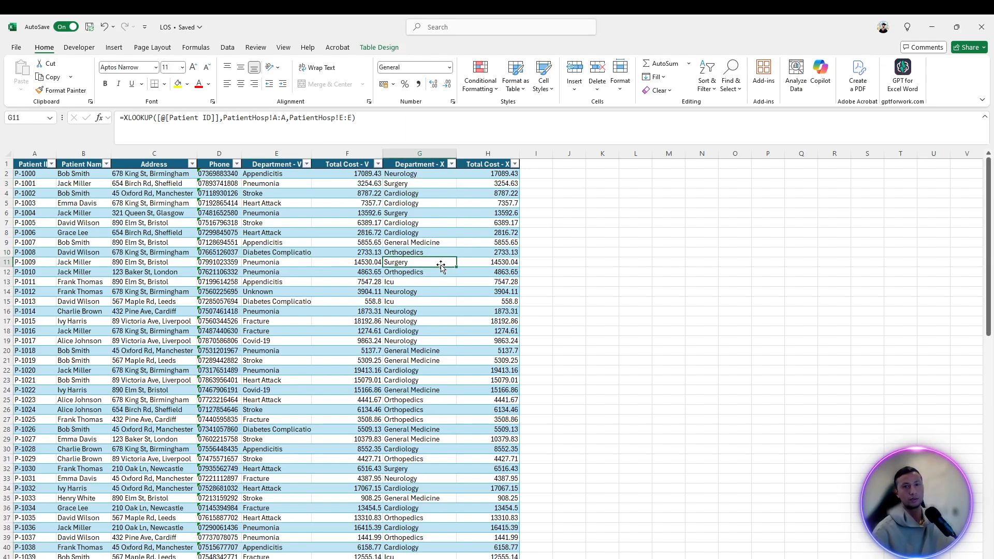
click(277, 200)
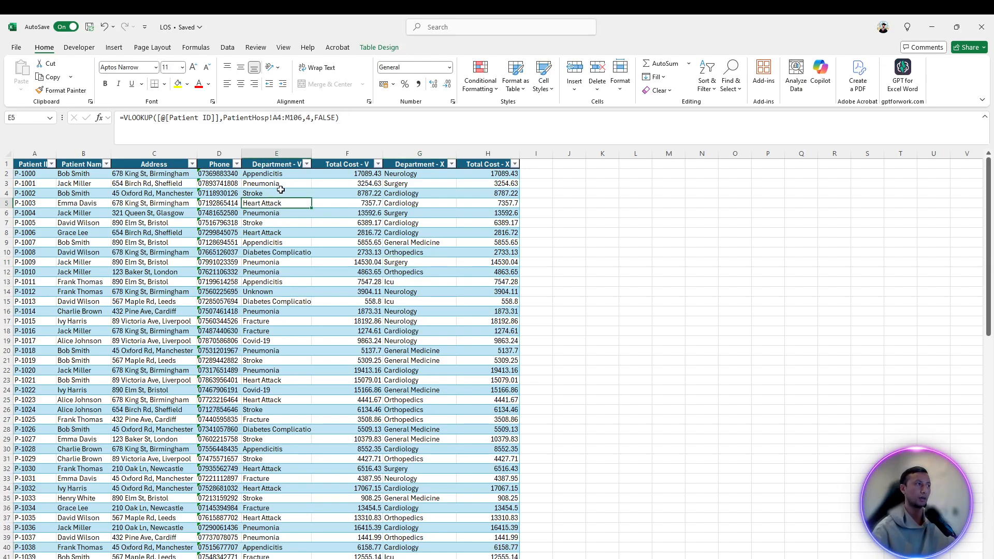
click(336, 199)
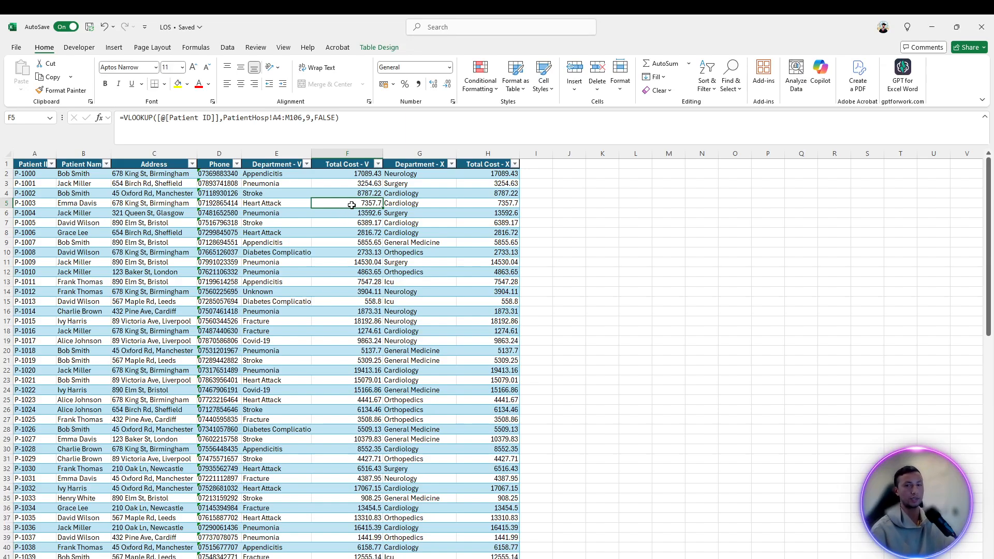
click(377, 270)
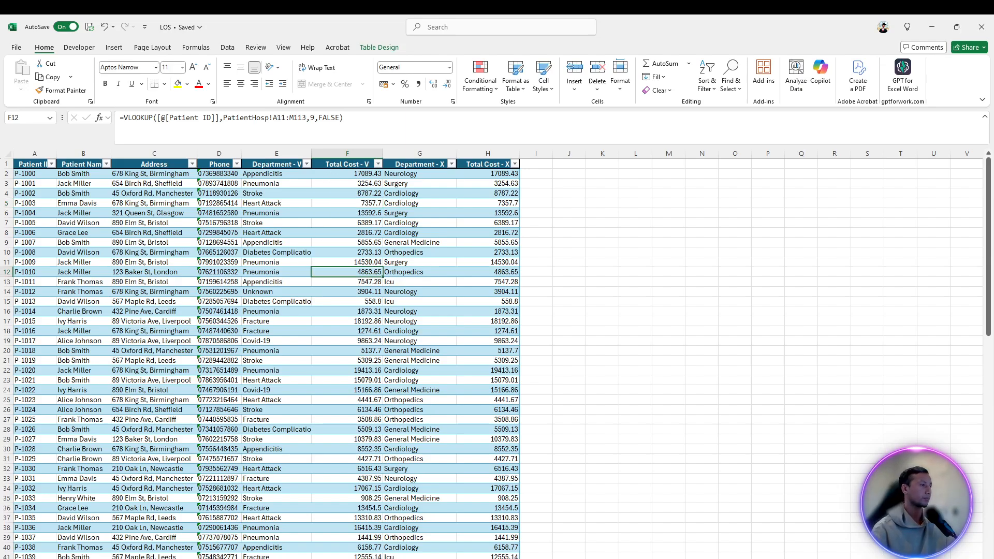
Step: Undo the Diagnosis column move on PatientHosp and return to the patient table
click(642, 558)
click(648, 471)
key(ctrl+z)
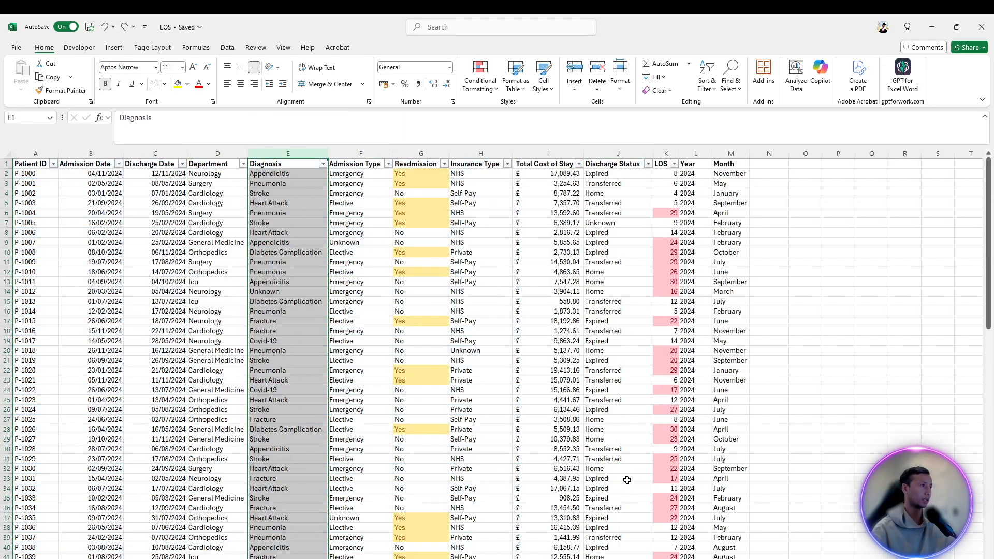
click(380, 331)
click(684, 558)
click(735, 378)
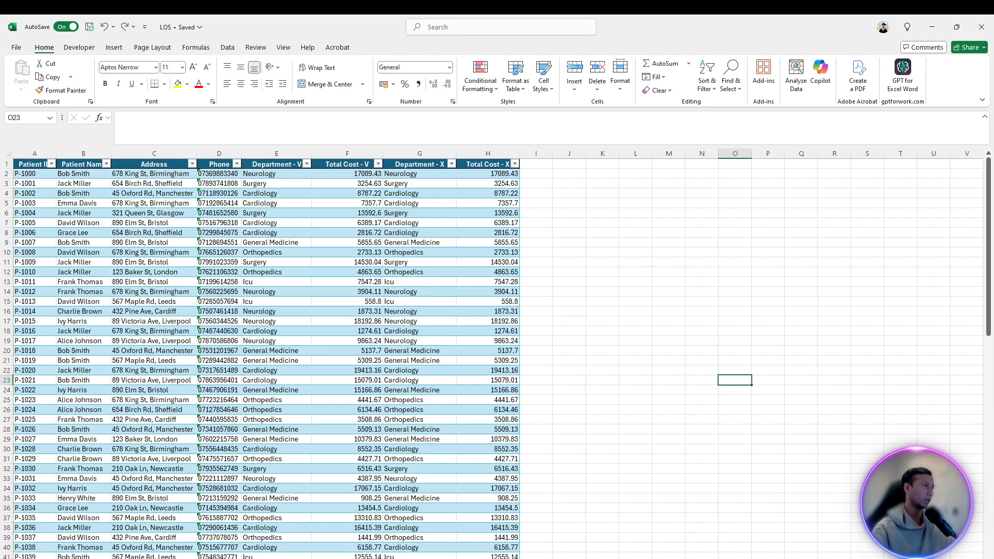
Step: Examine the sheet with the PatientID, Patient Name, Department and TotalCost headers and its entry cells in row 2
click(207, 558)
click(244, 336)
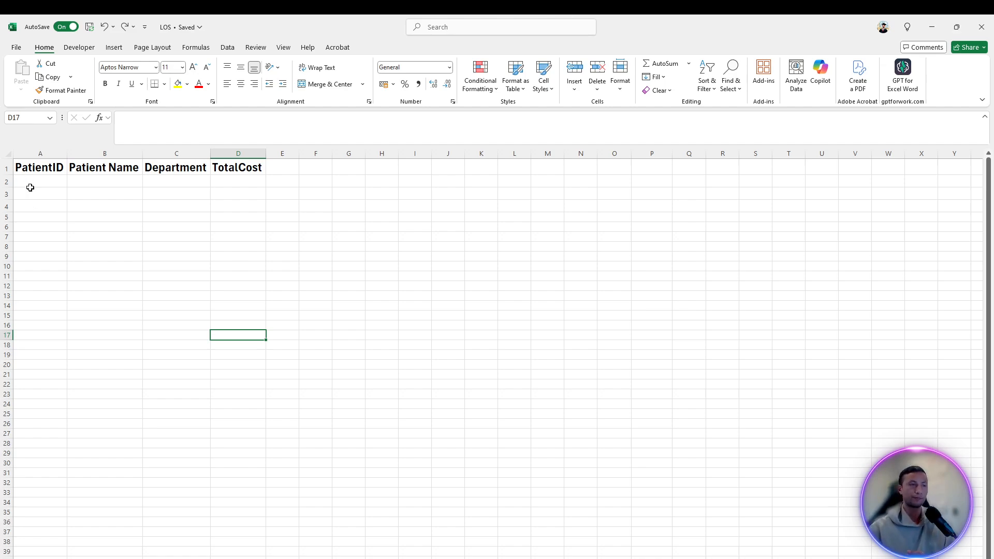
click(214, 215)
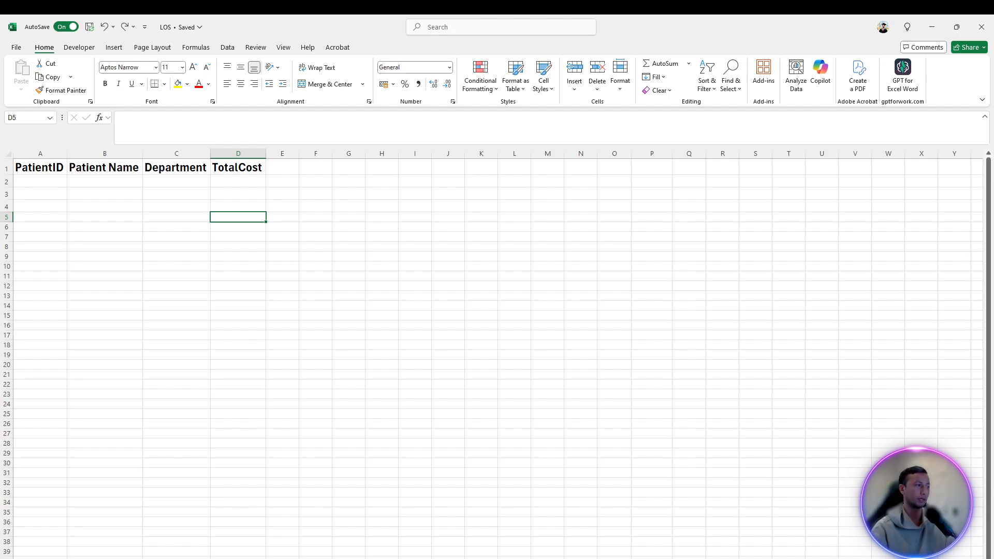
key(ctrl+Page_Up)
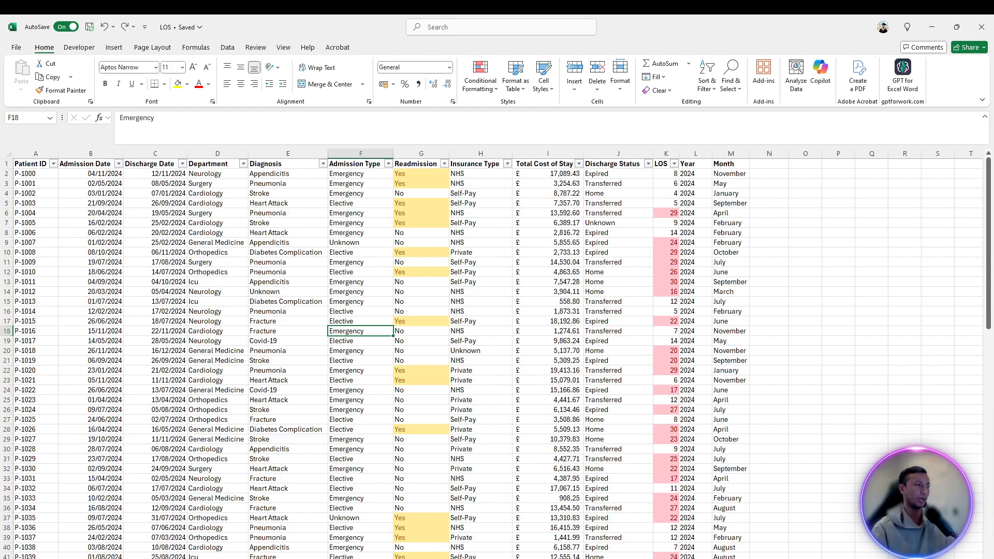
key(ctrl+Page_Down)
key(ctrl+Page_Down)
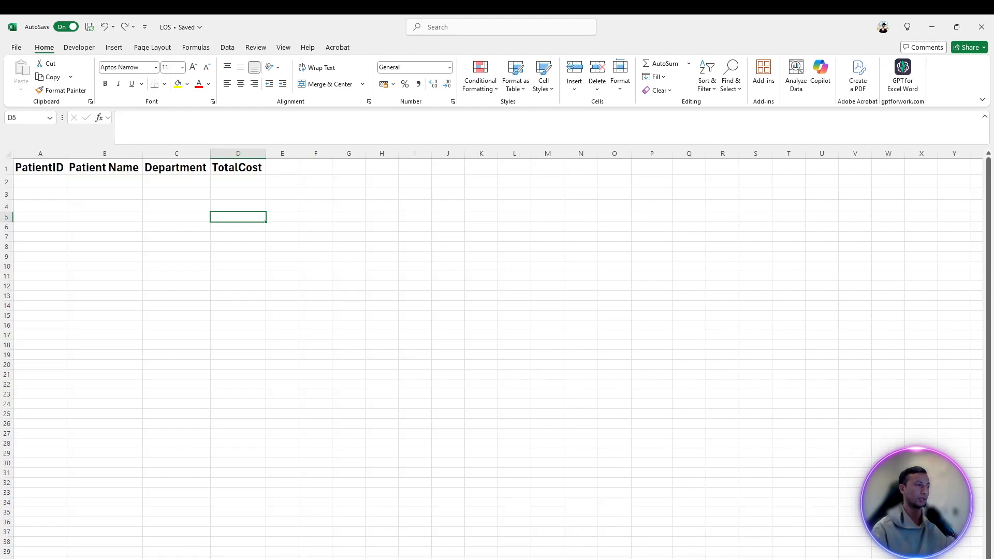
click(42, 178)
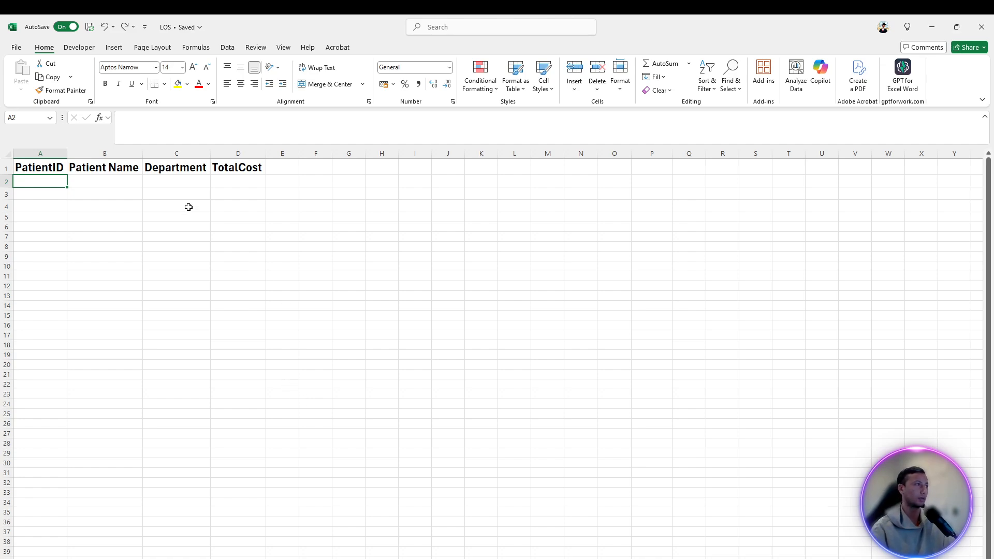
click(117, 181)
click(33, 181)
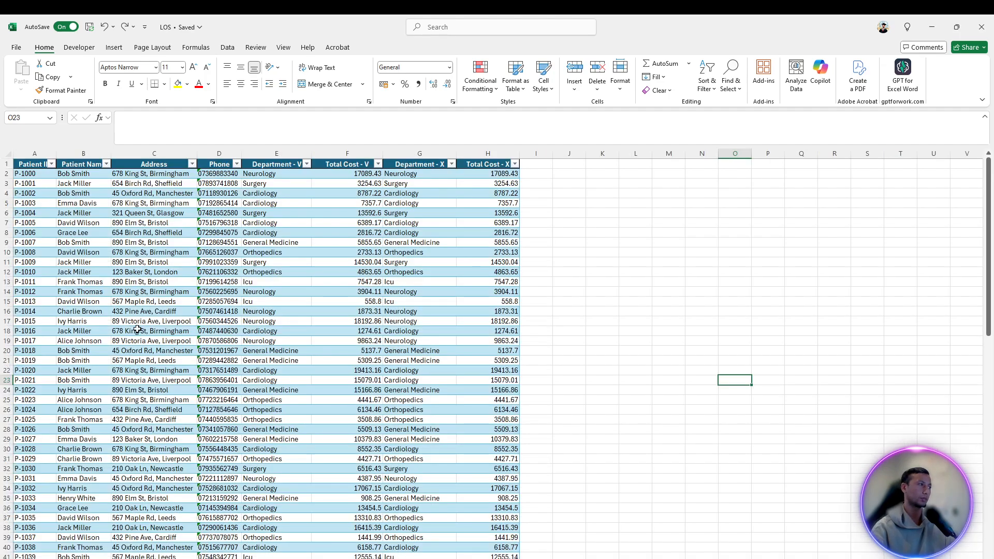
Step: Examine the Patient ID and Patient Name columns in the patient table and open the PatientHosp sheet
click(29, 262)
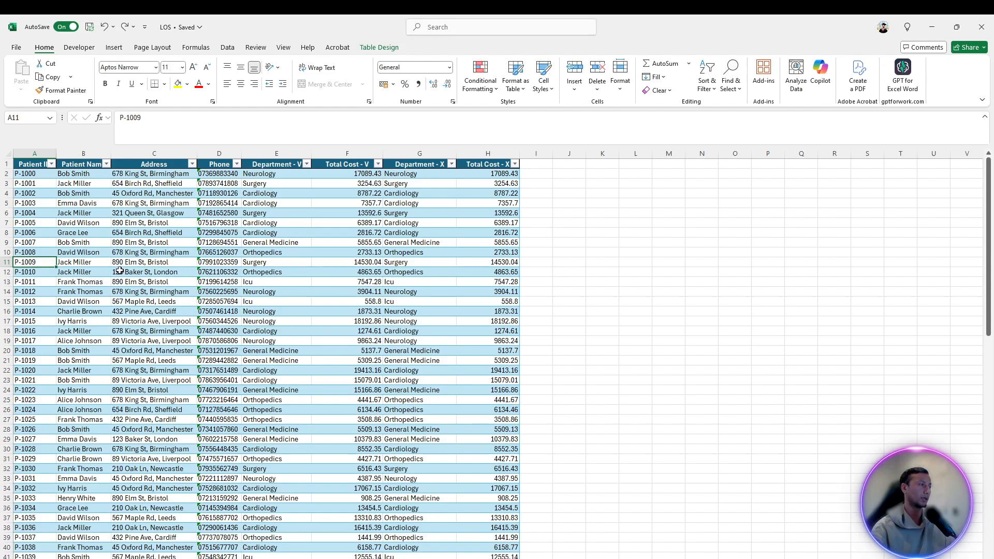
key(Right)
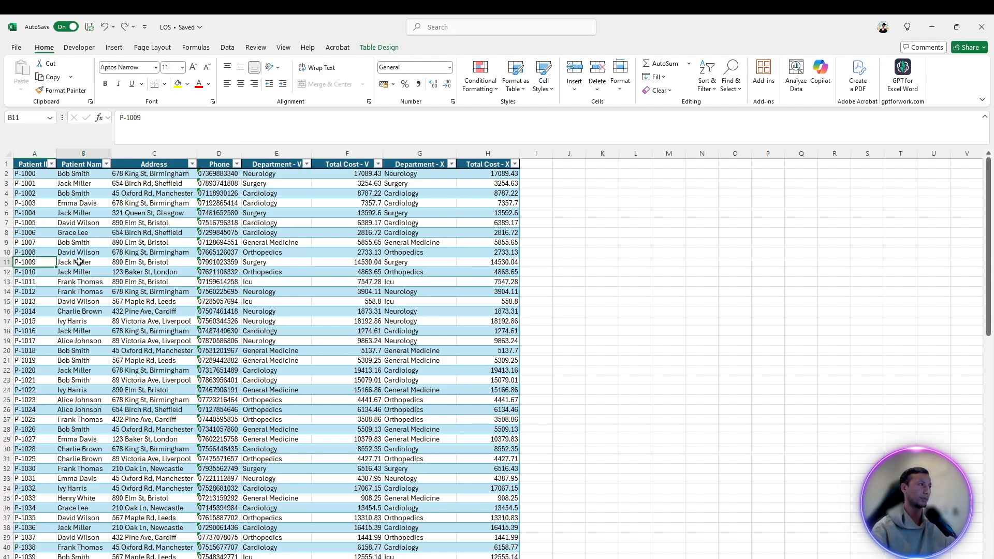
click(233, 558)
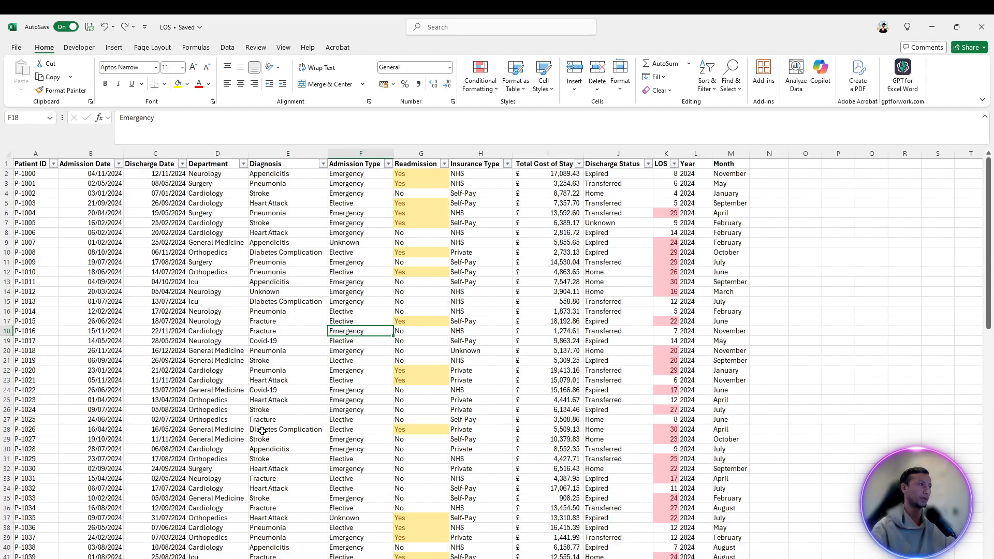
Step: Examine the Department and Total Cost of Stay columns on PatientHosp and return to the lookup sheet
click(211, 177)
click(554, 194)
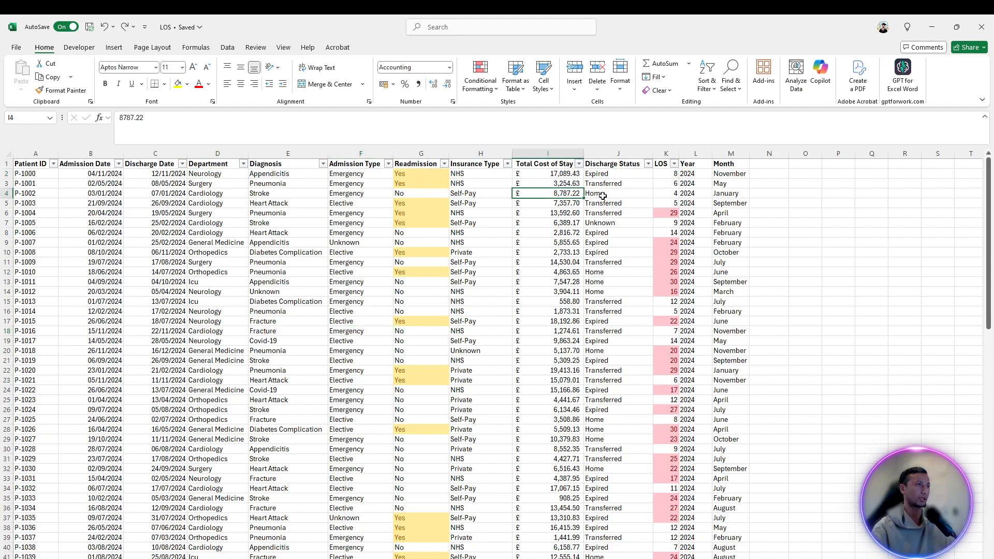
click(699, 244)
key(ctrl+Page_Down)
key(ctrl+Page_Down)
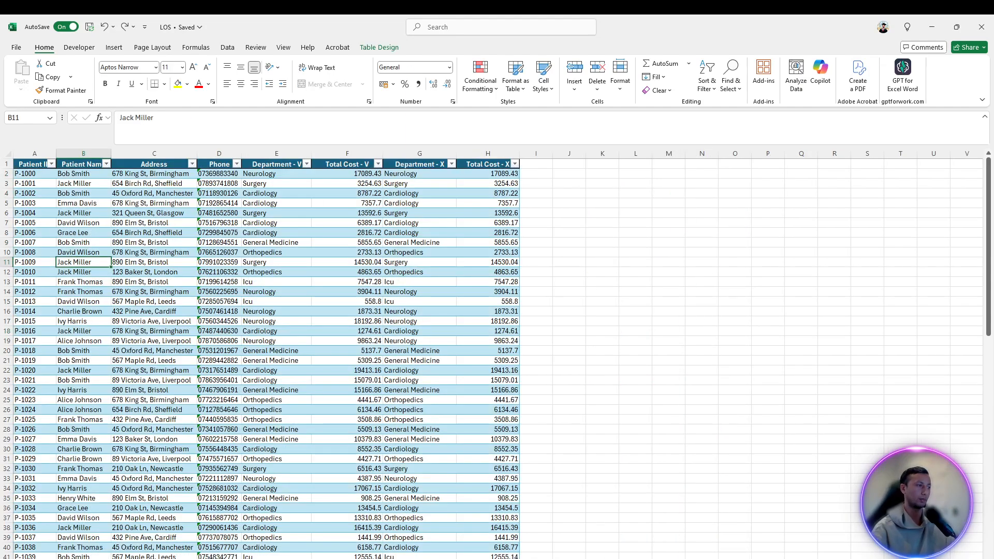
Step: Enter an XLOOKUP in B2 under Patient Name that finds A2 in PatientInfo column A and returns PatientInfo column B
click(104, 185)
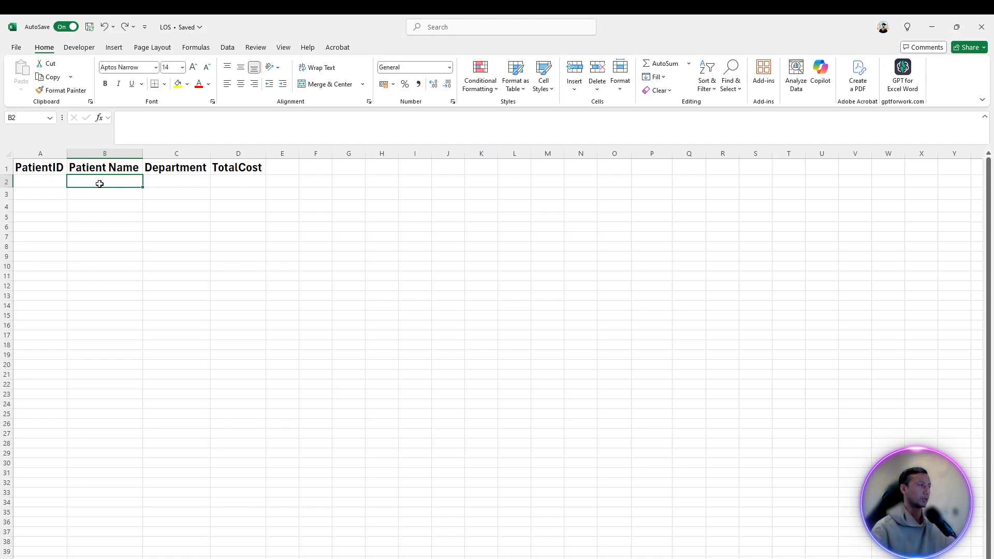
text(=)
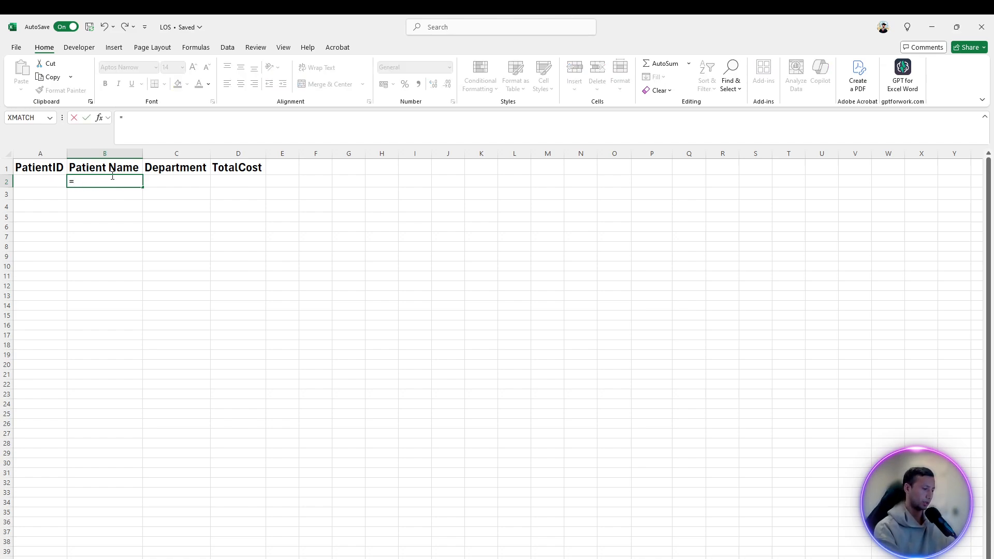
text(XL)
key(Tab)
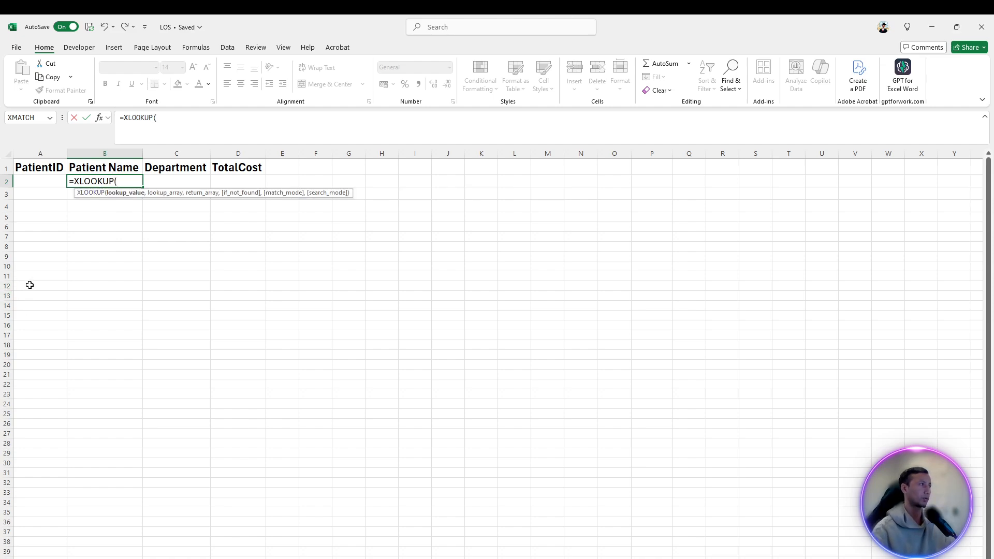
click(40, 179)
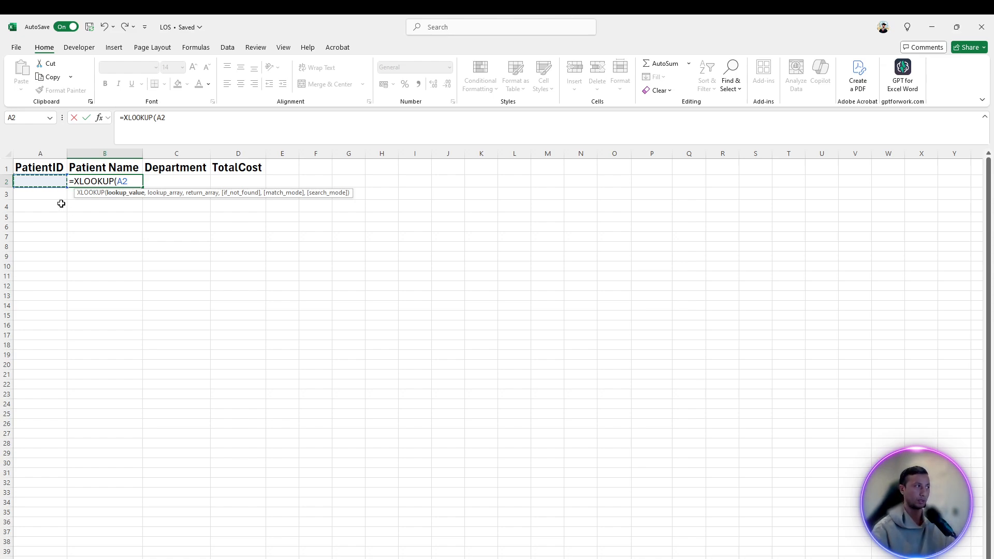
text(,)
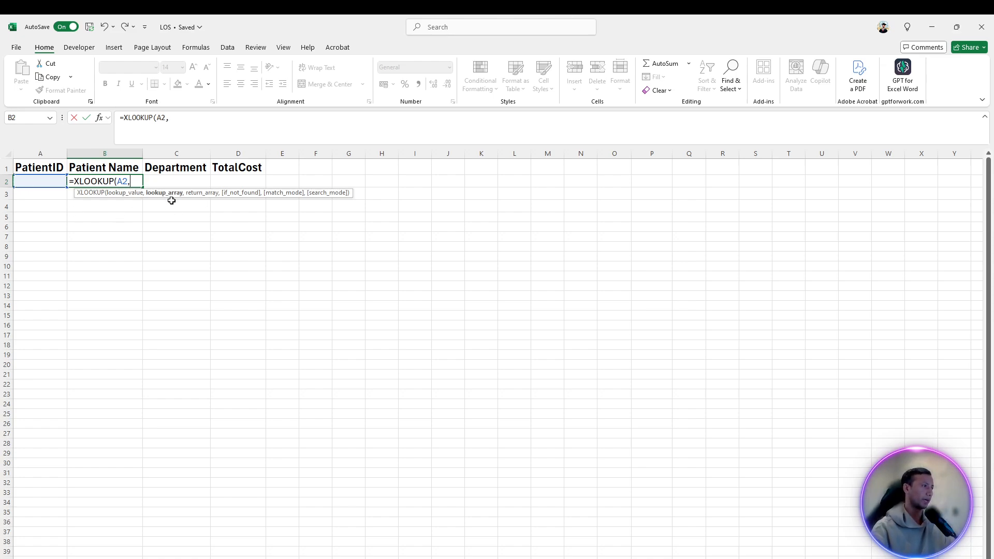
key(ctrl+Page_Up)
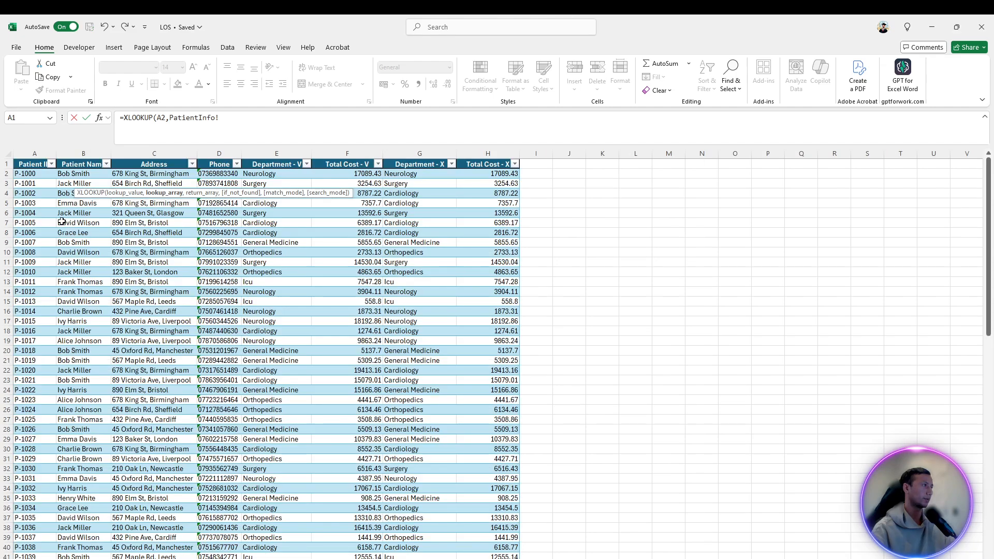
click(17, 155)
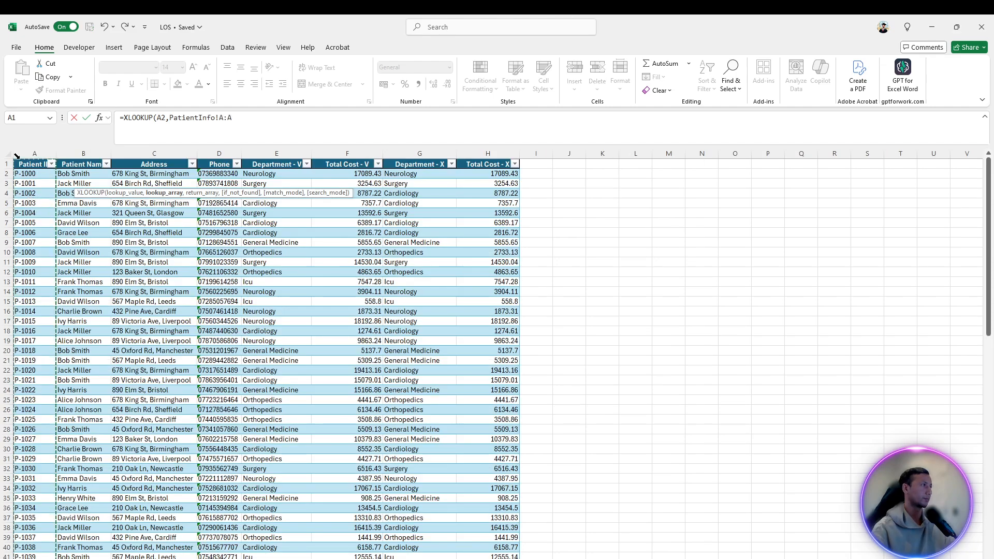
text(,)
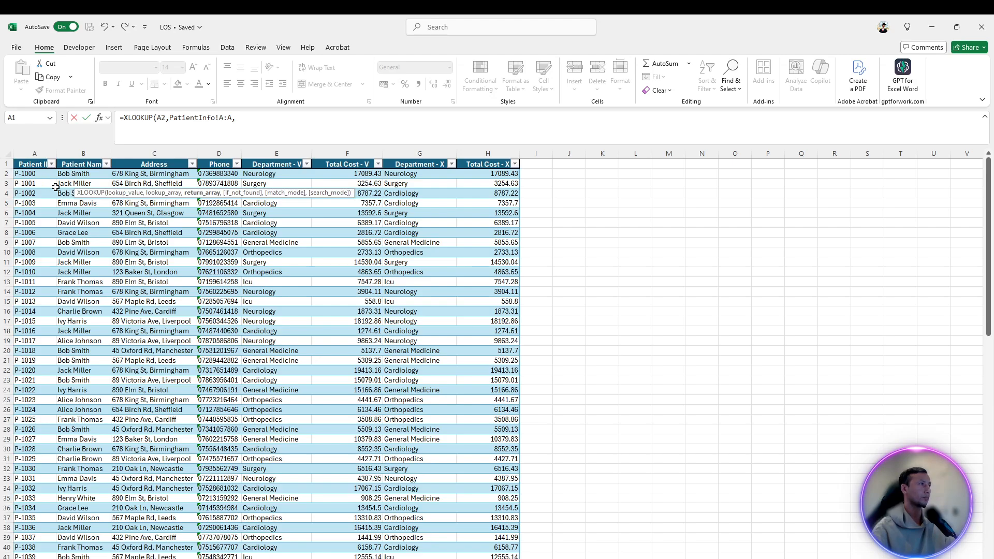
click(83, 158)
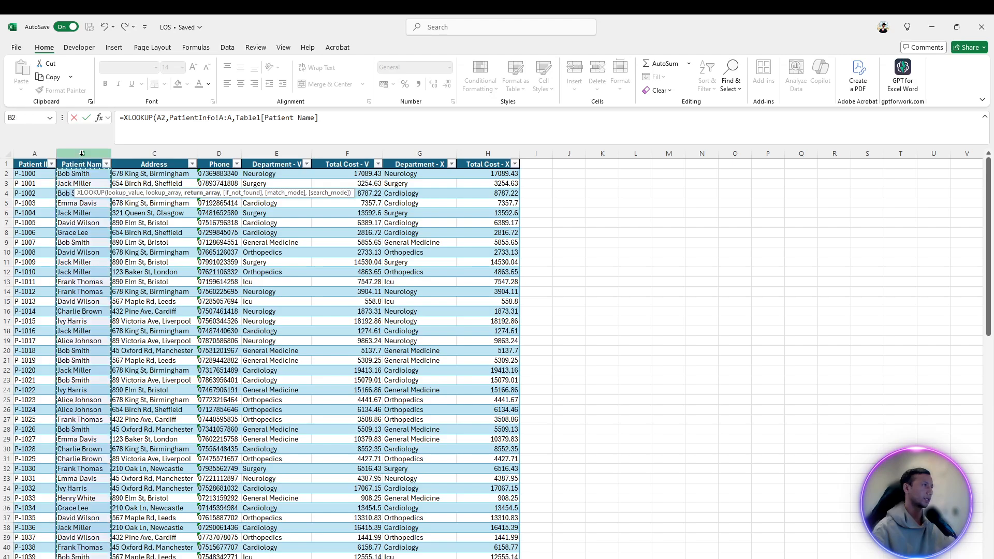
click(81, 151)
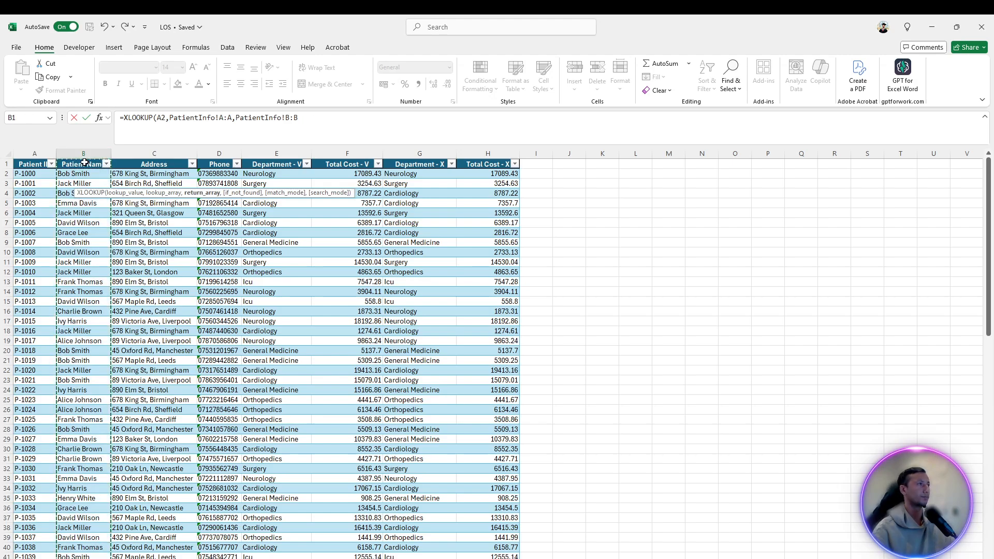
key(Return)
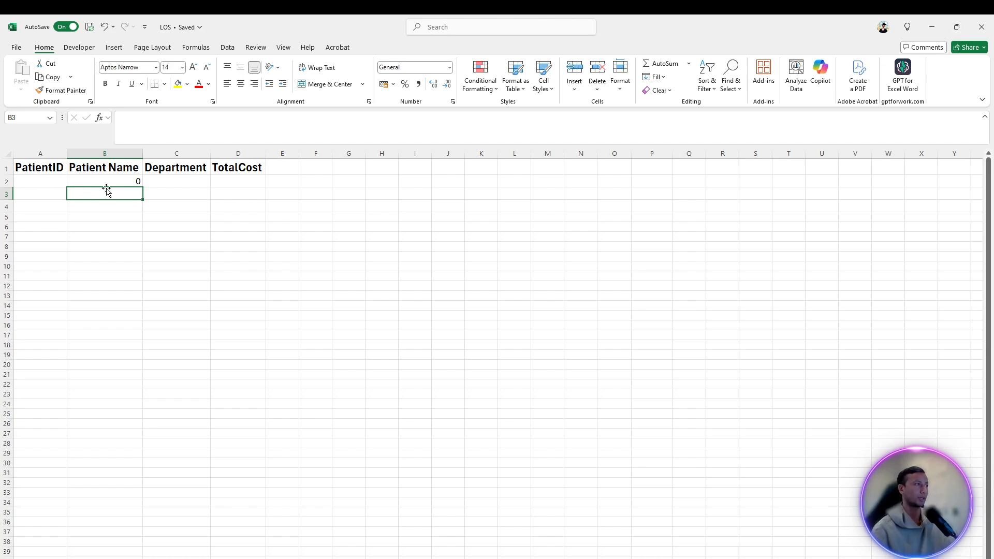
Step: Enter an XLOOKUP in C2 under Department that finds A2 in PatientHosp column A and returns the Department column D
click(168, 181)
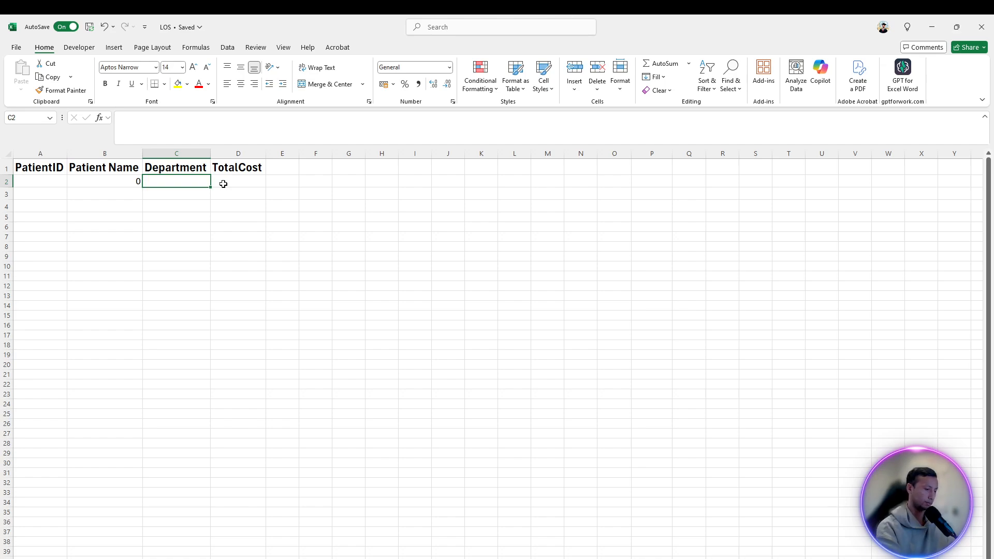
text(=xlookup()
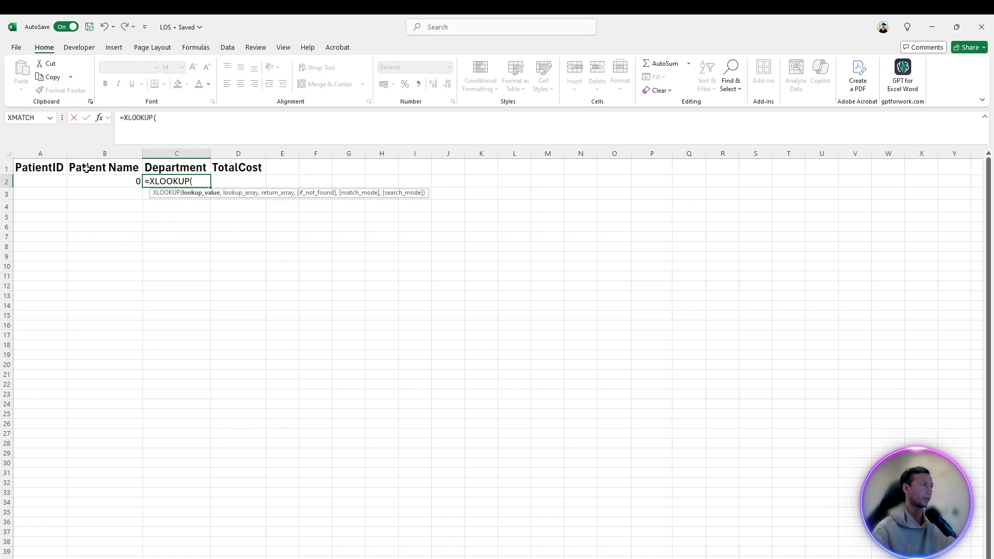
click(32, 180)
text(,)
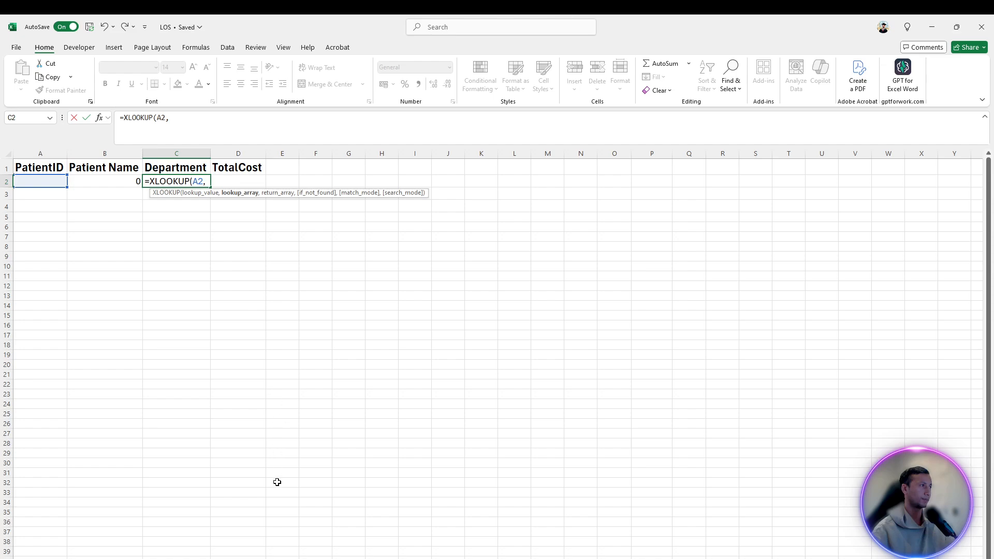
click(116, 558)
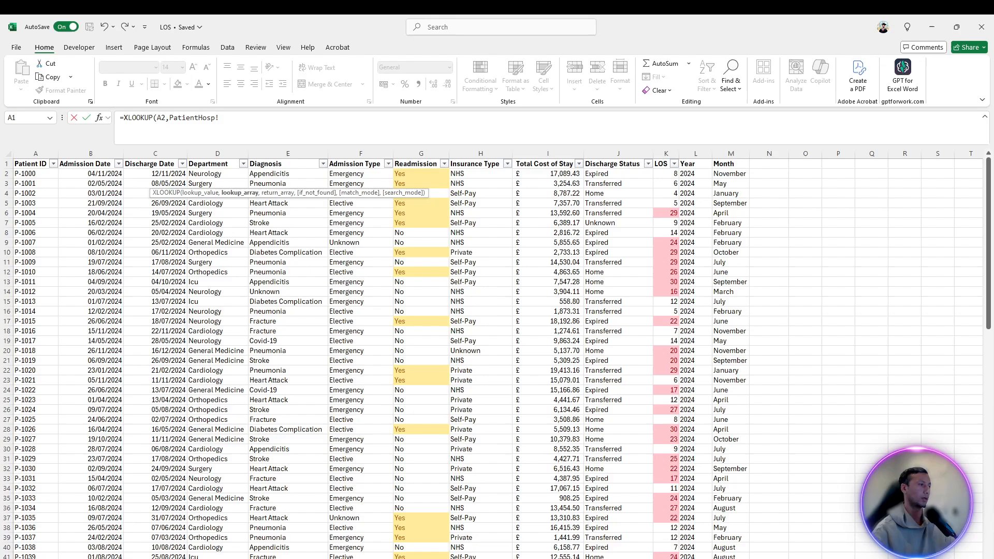
click(32, 154)
text(,)
click(236, 153)
key(Return)
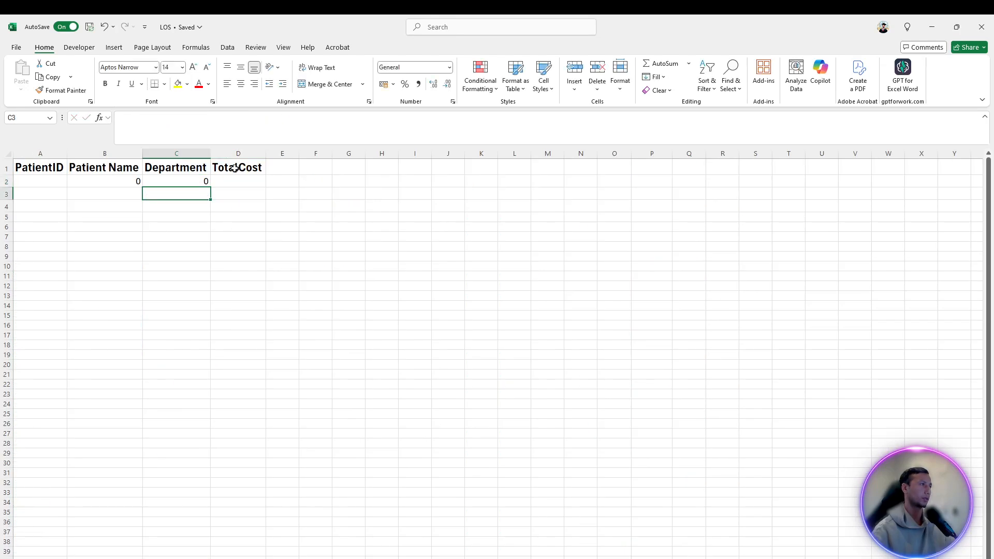
Step: Delete the Department - V, Total Cost - V, Department - X and Total Cost - X columns from the PatientInfo sheet
click(290, 558)
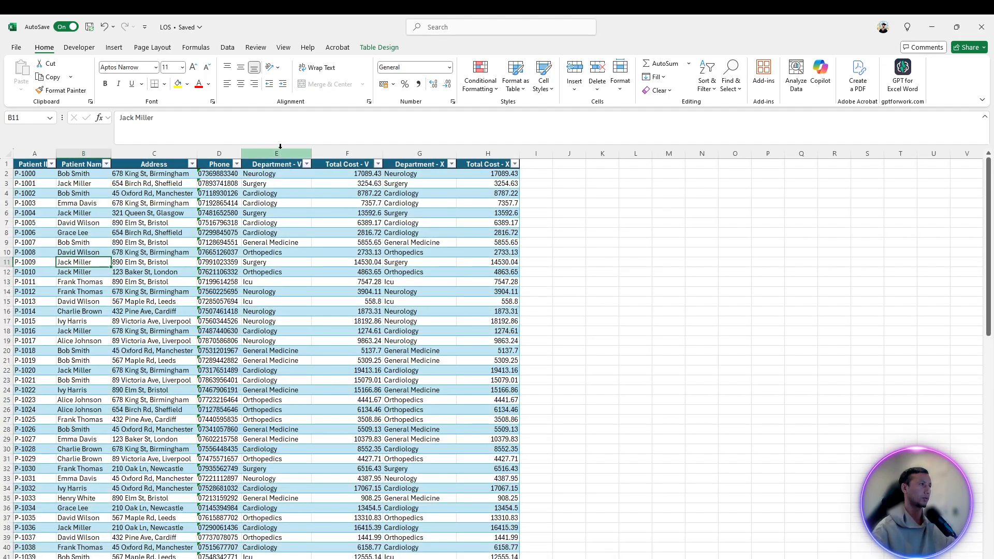
click(291, 154)
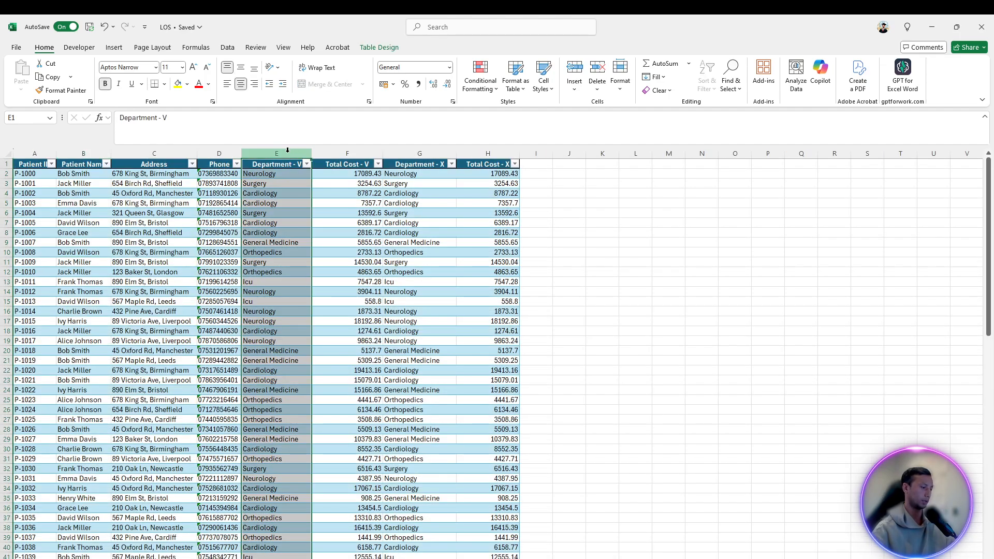
shift+click(518, 154)
right_click(448, 192)
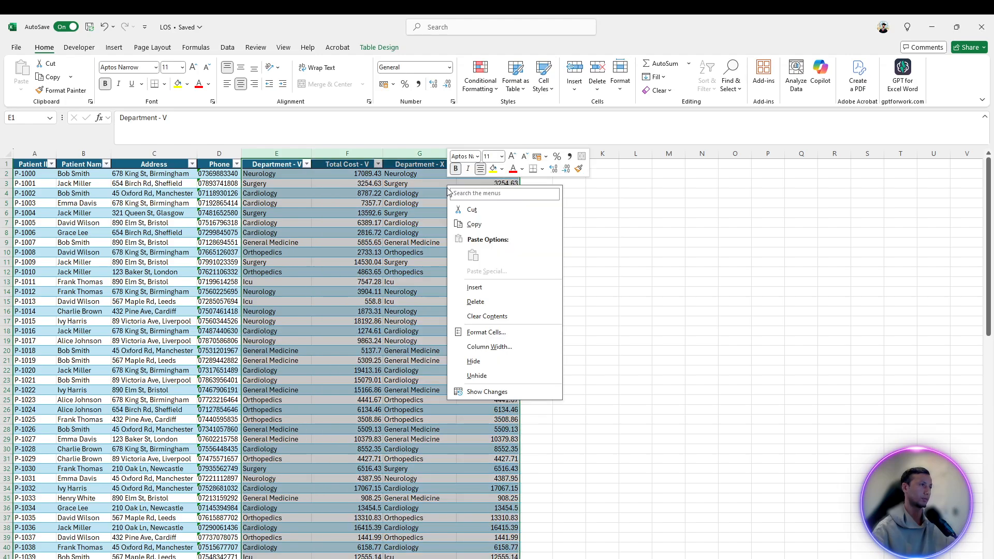
click(476, 301)
click(577, 281)
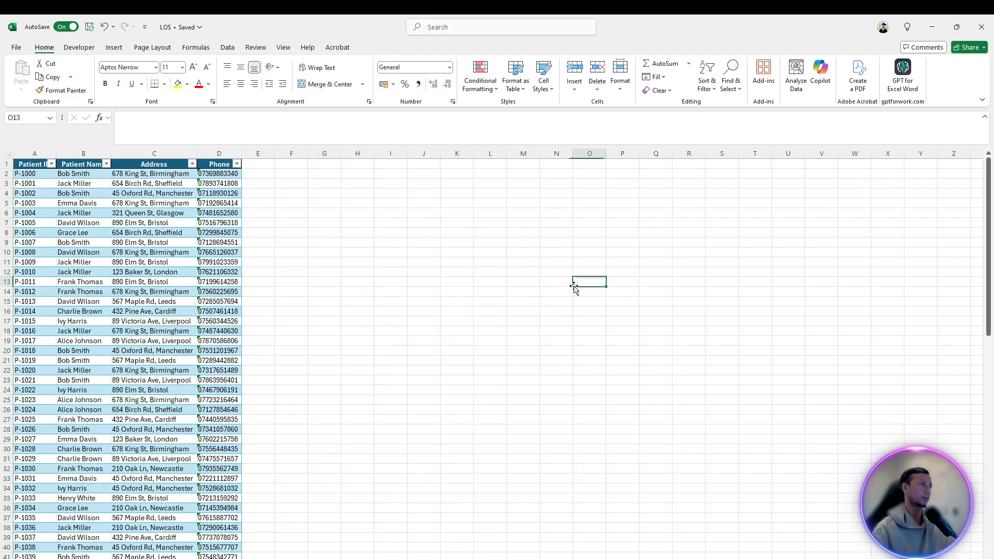
Step: Enter an XLOOKUP in D2 under TotalCost that finds A2 in PatientHosp column A and returns the Total Cost of Stay column I
click(208, 558)
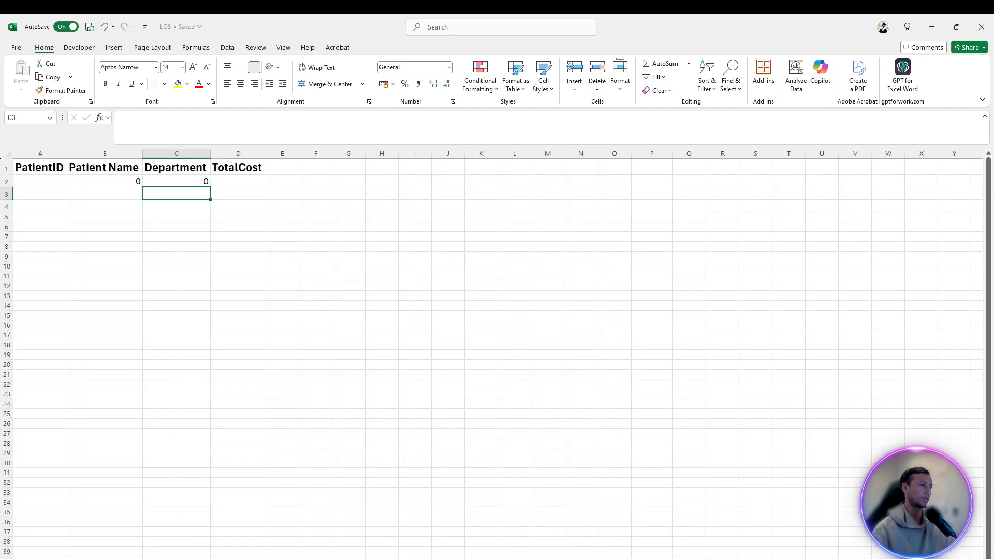
click(225, 287)
click(233, 178)
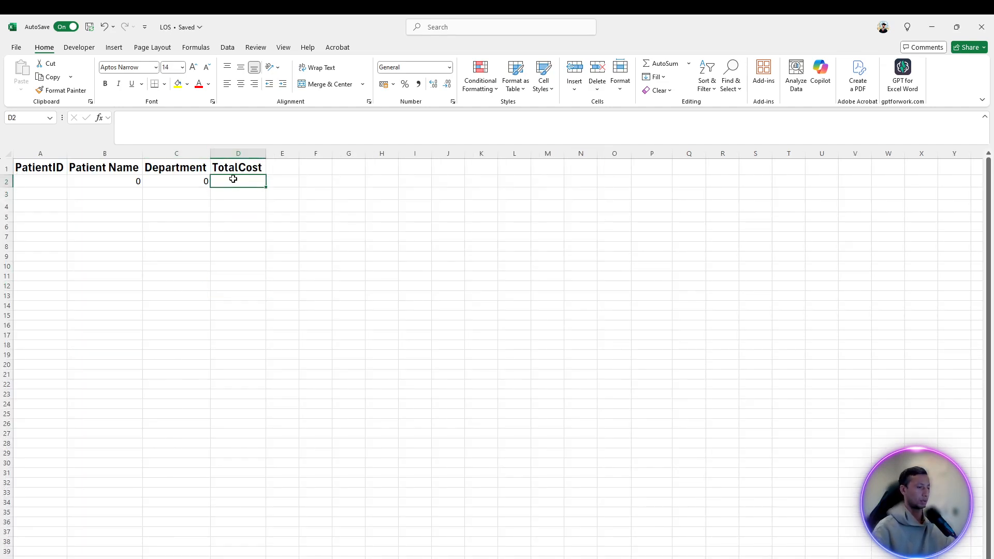
text(=)
text(xl)
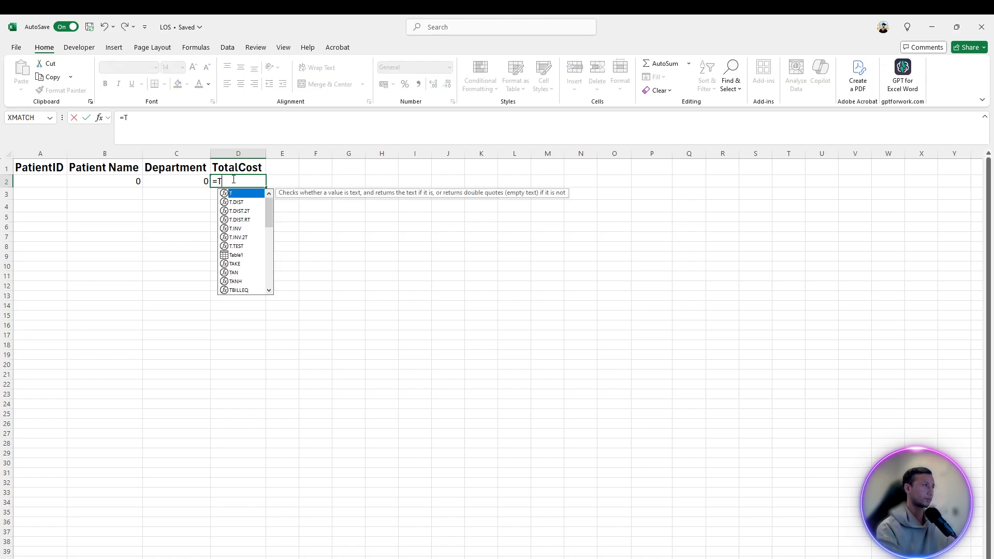
key(Tab)
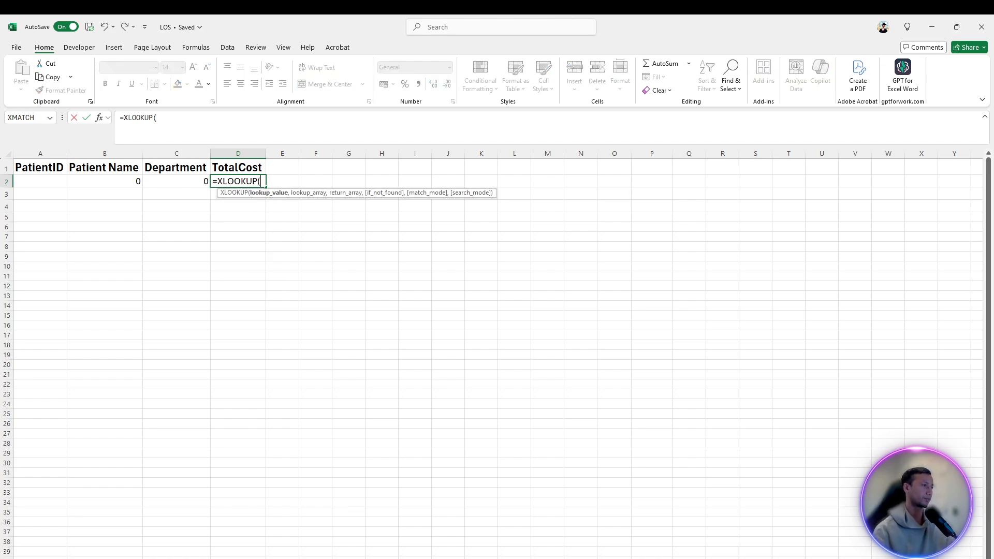
click(45, 182)
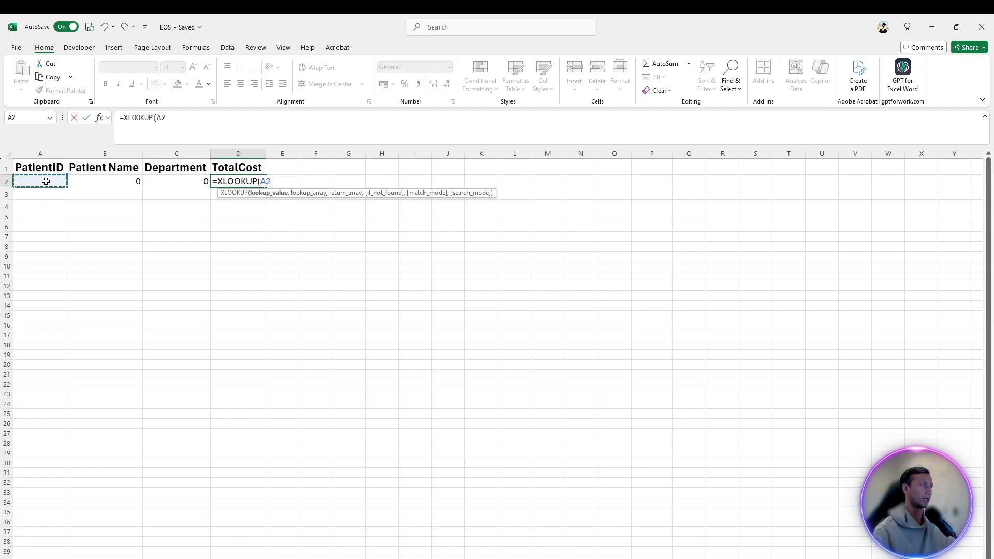
text(,)
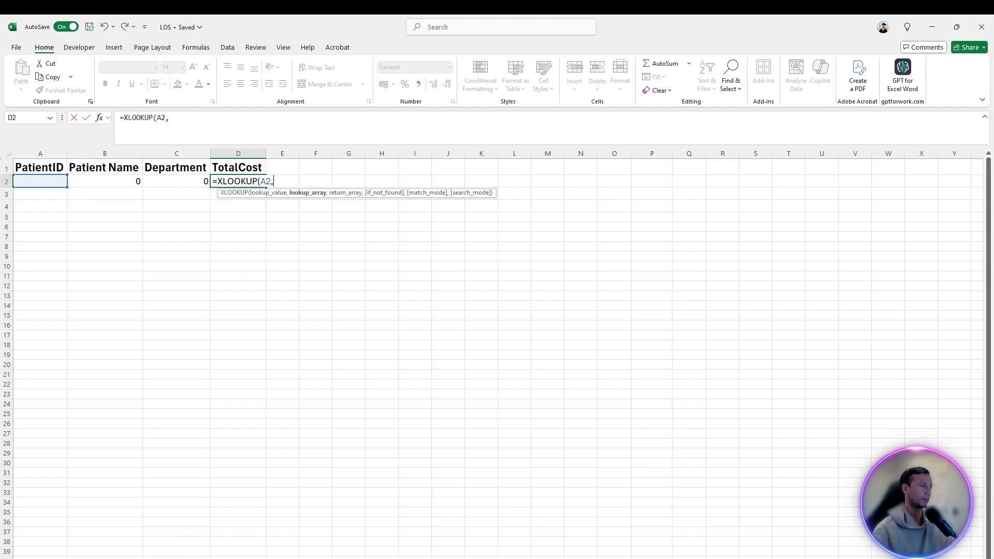
click(184, 555)
click(34, 153)
text(,)
click(546, 151)
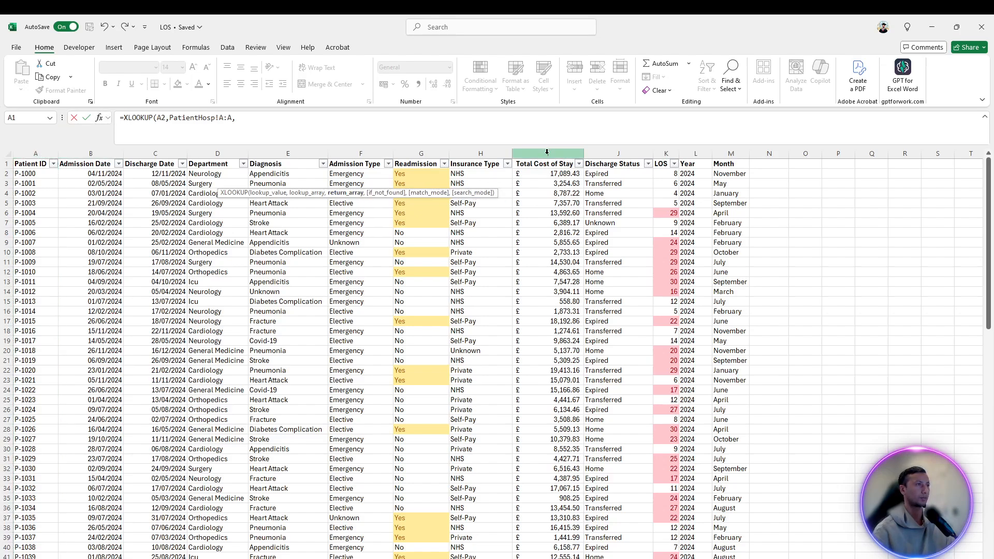
key(Return)
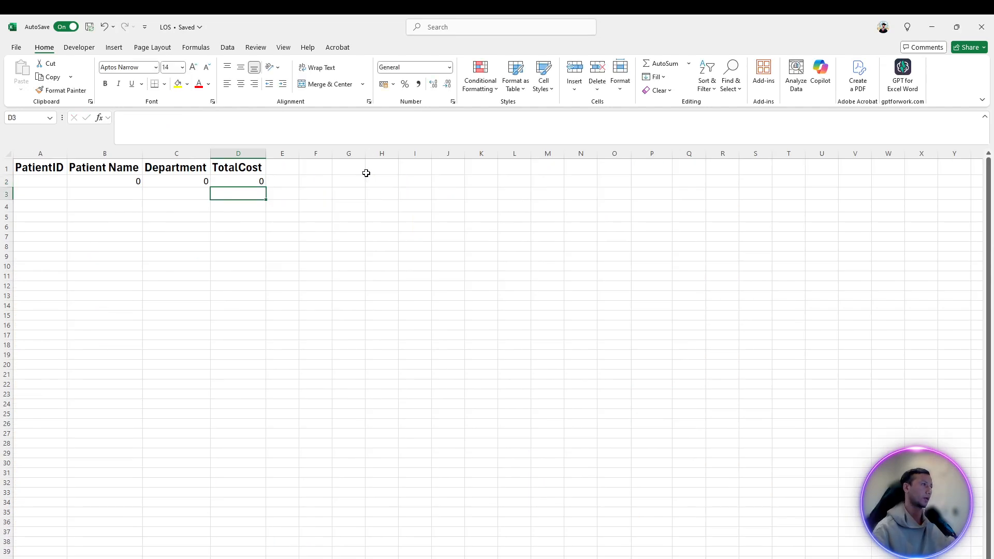
Step: Examine the Patient ID values on PatientHosp and return to the empty PatientID cell A2 on the lookup sheet
click(189, 255)
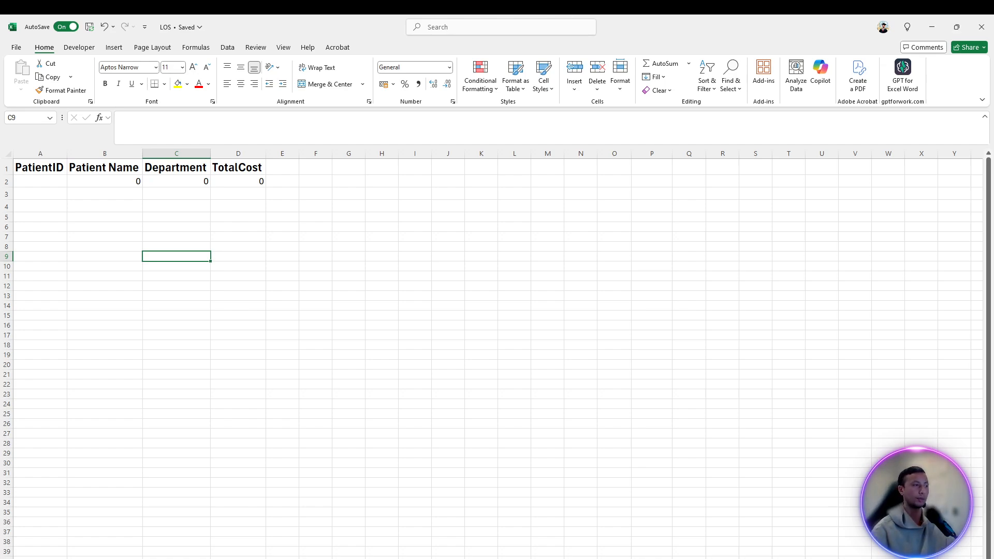
key(ctrl+Page_Up)
key(ctrl+Page_Up)
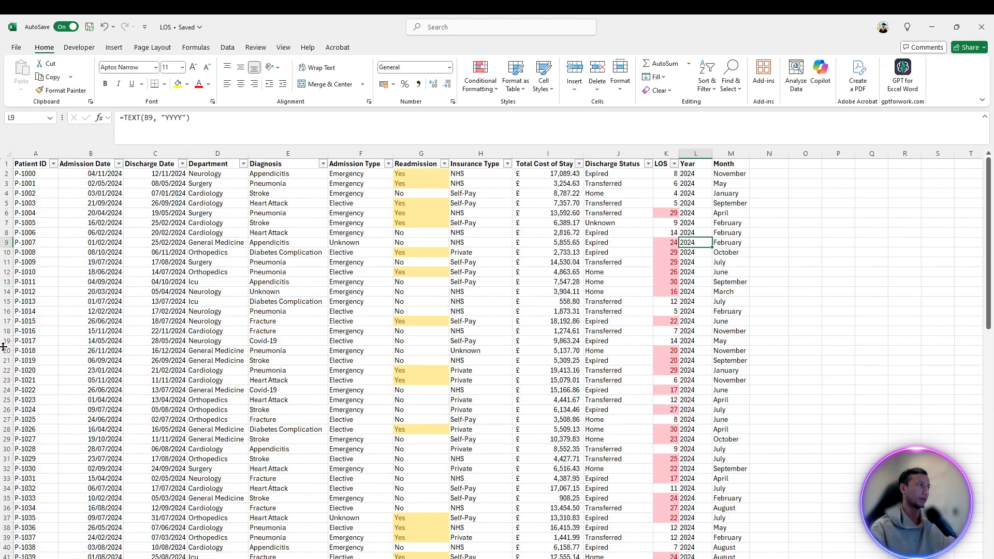
drag(35, 293, 35, 302)
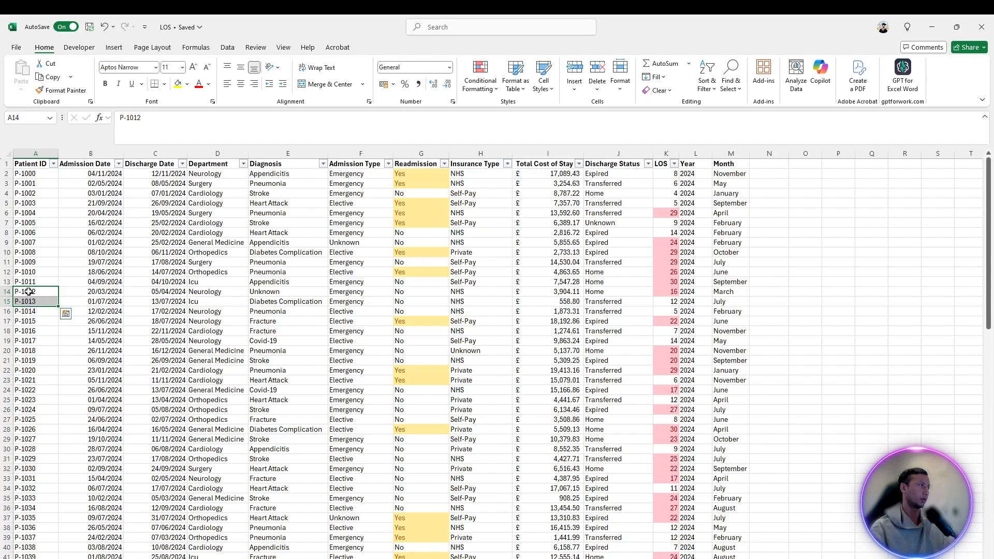
click(36, 174)
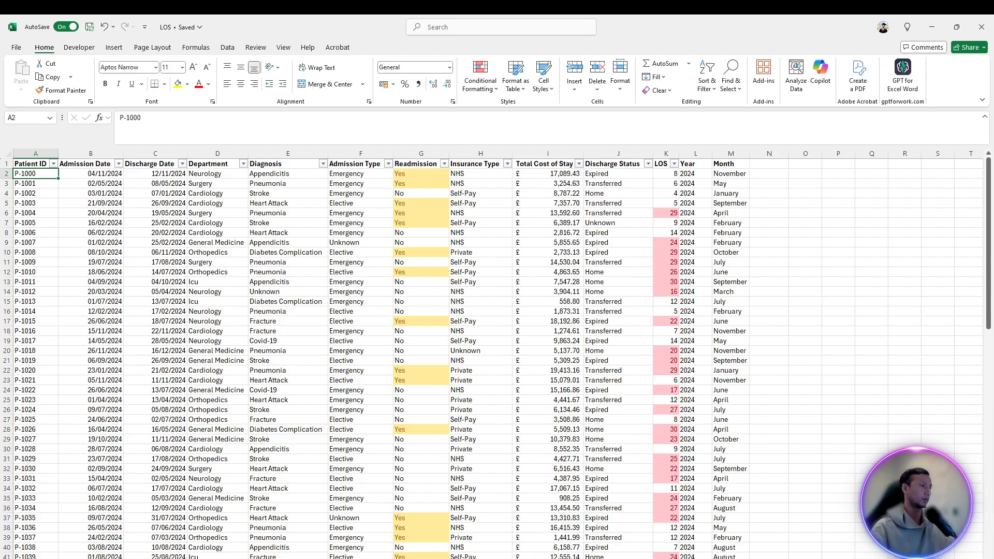
click(83, 558)
click(35, 183)
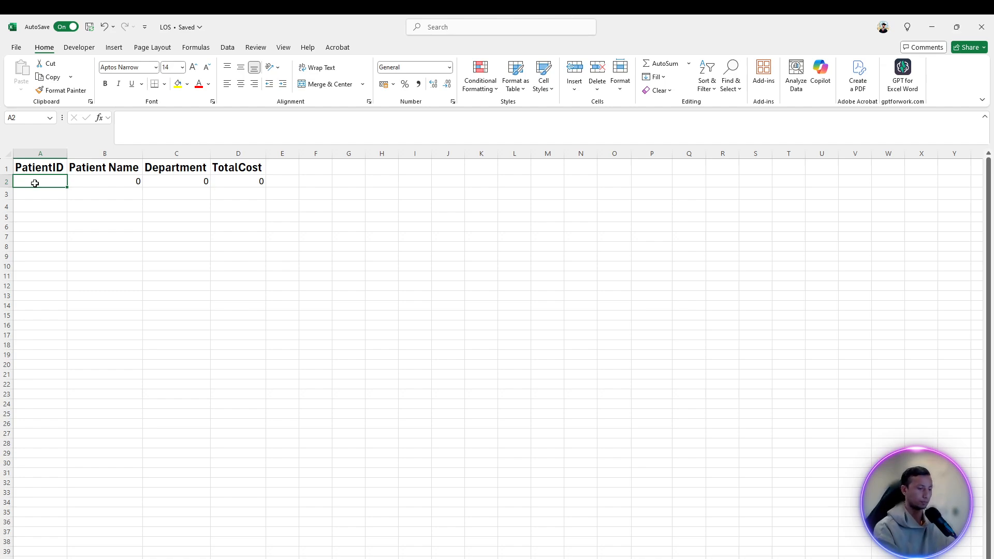
Step: Enter the ID of the first patient in PatientInfo into A2 and inspect the XLOOKUP cells B2, C2 and D2
text(P-1000)
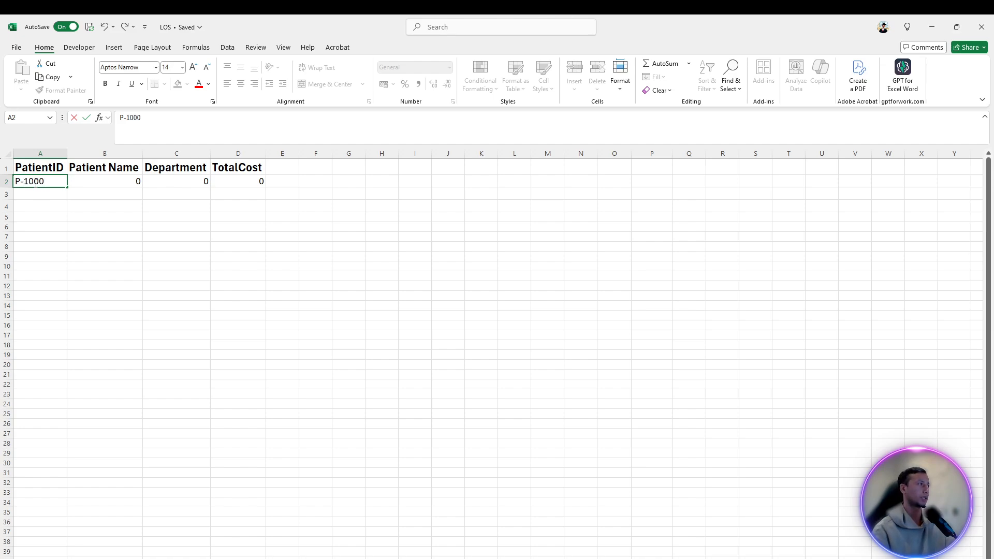
key(Return)
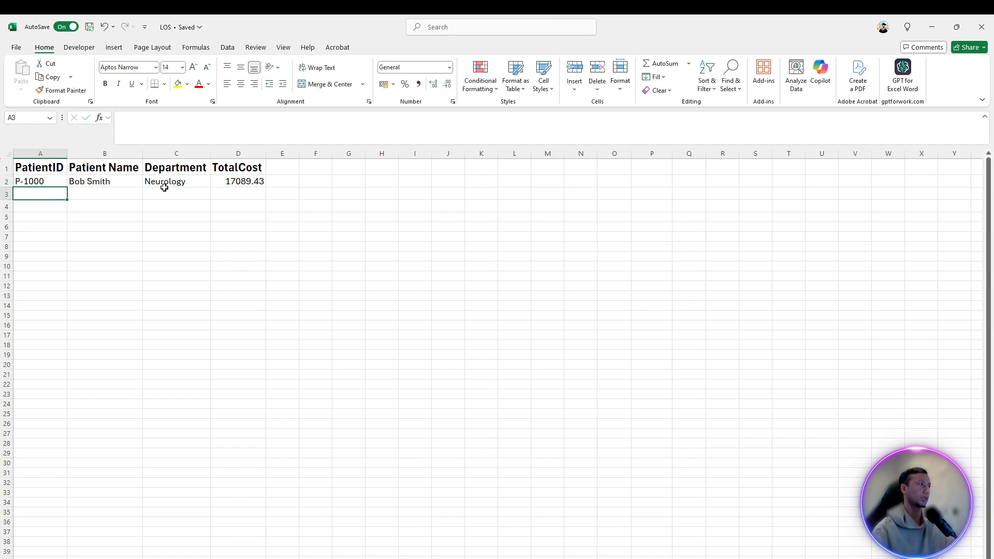
click(275, 192)
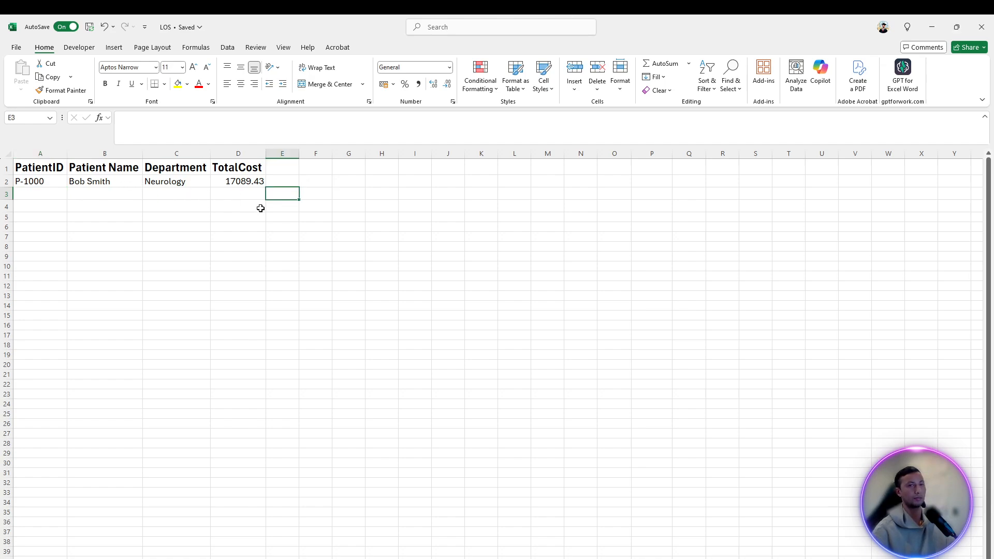
click(91, 184)
click(174, 184)
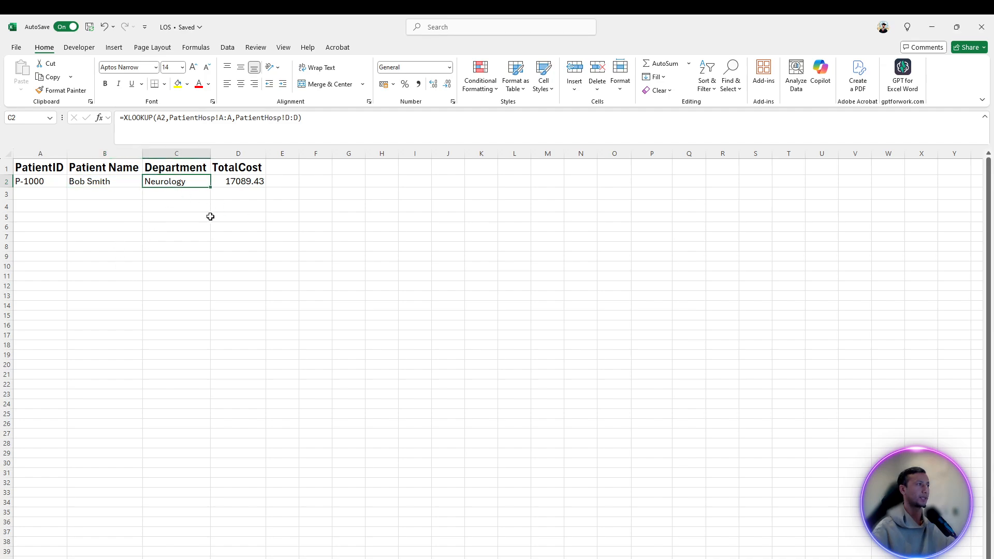
click(230, 181)
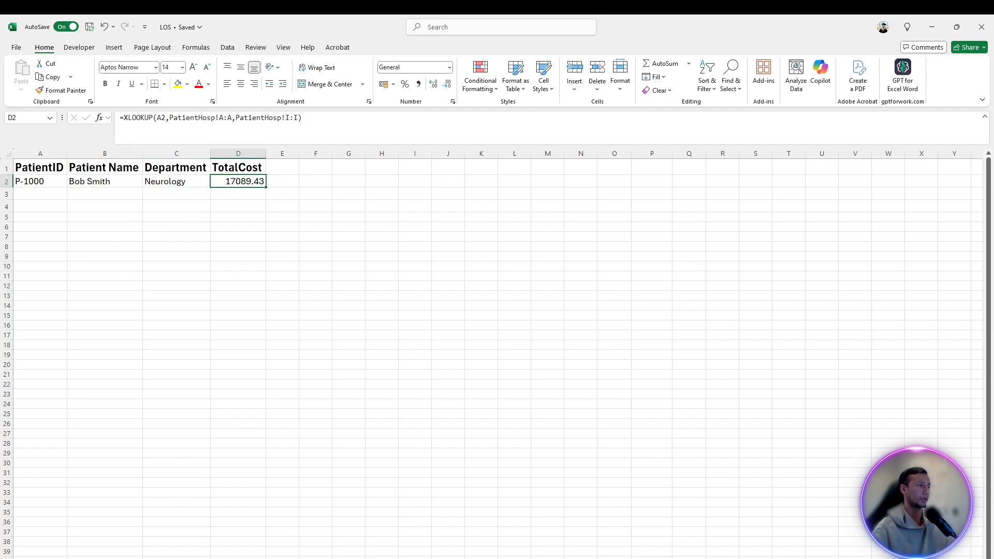
Step: Check the first patient's name on PatientInfo and the department and Total Cost of Stay on PatientHosp against the lookup row
click(117, 558)
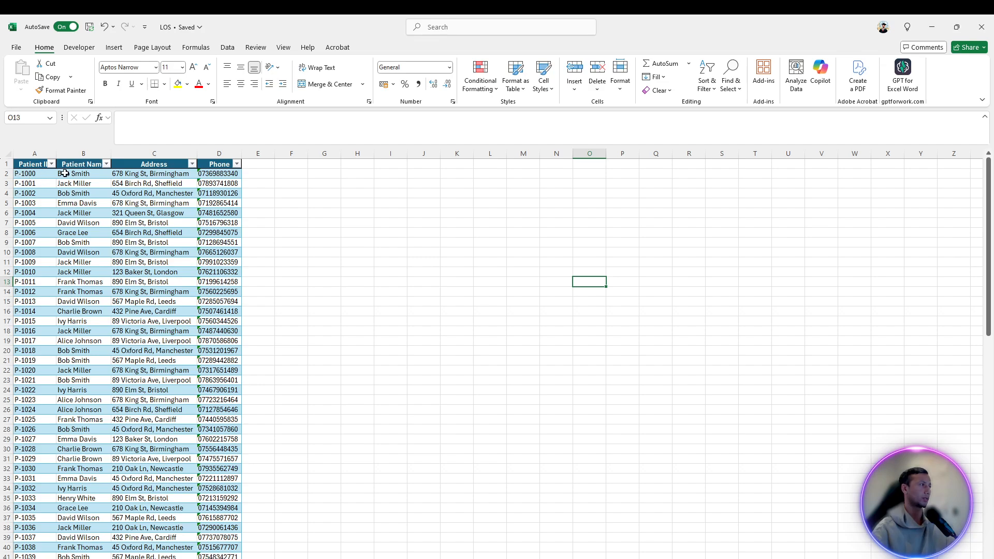
click(65, 173)
click(223, 558)
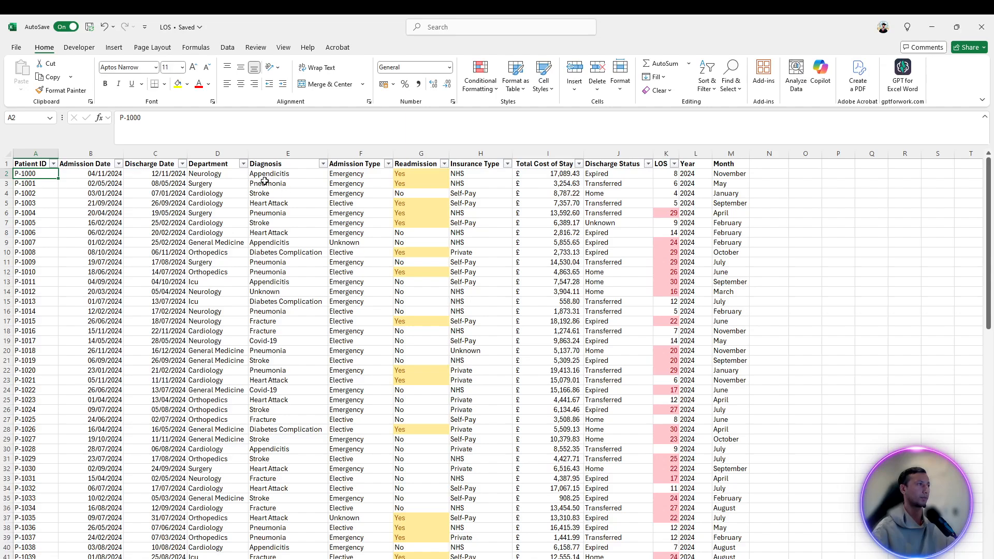
click(206, 174)
click(569, 175)
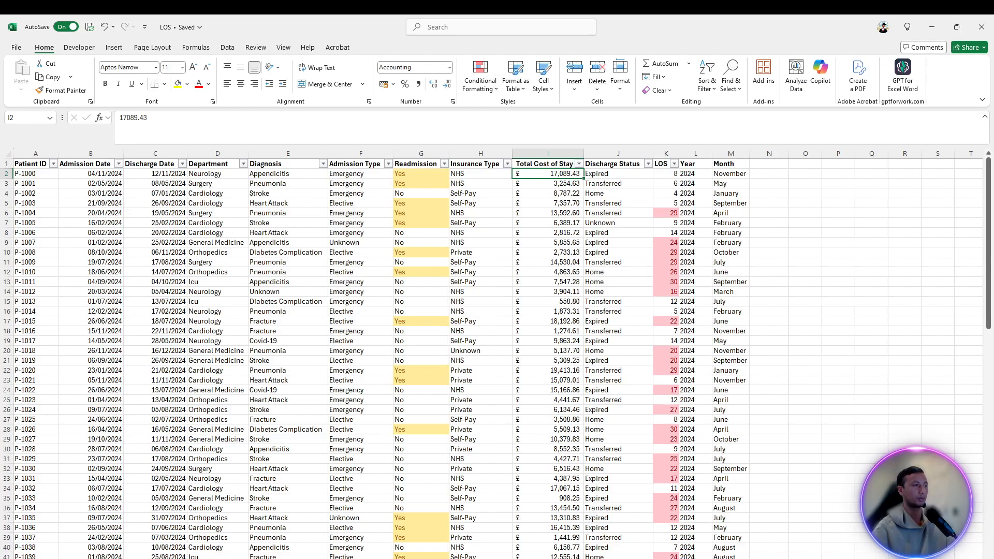
click(130, 558)
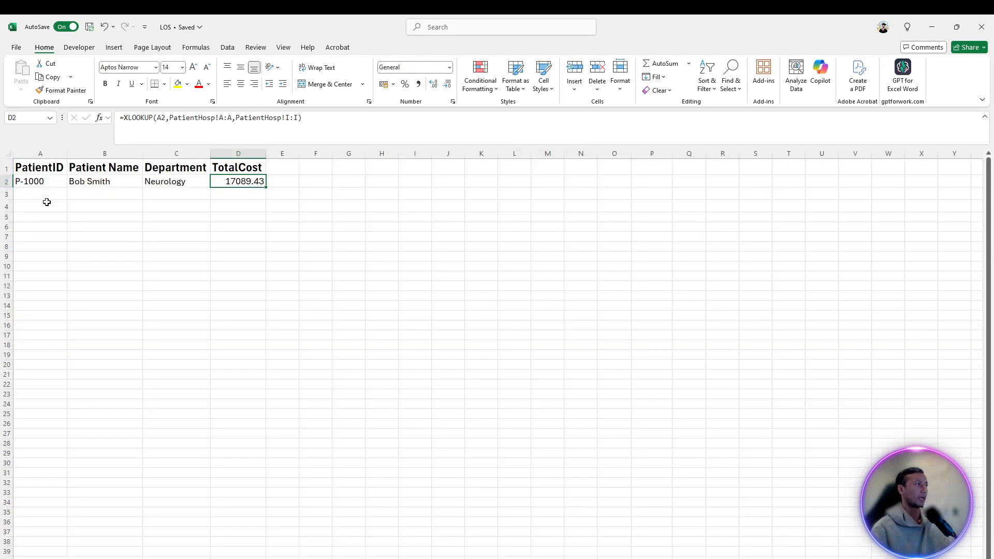
Step: Fill the XLOOKUP formulas in B2:D2 down to row 4
click(129, 181)
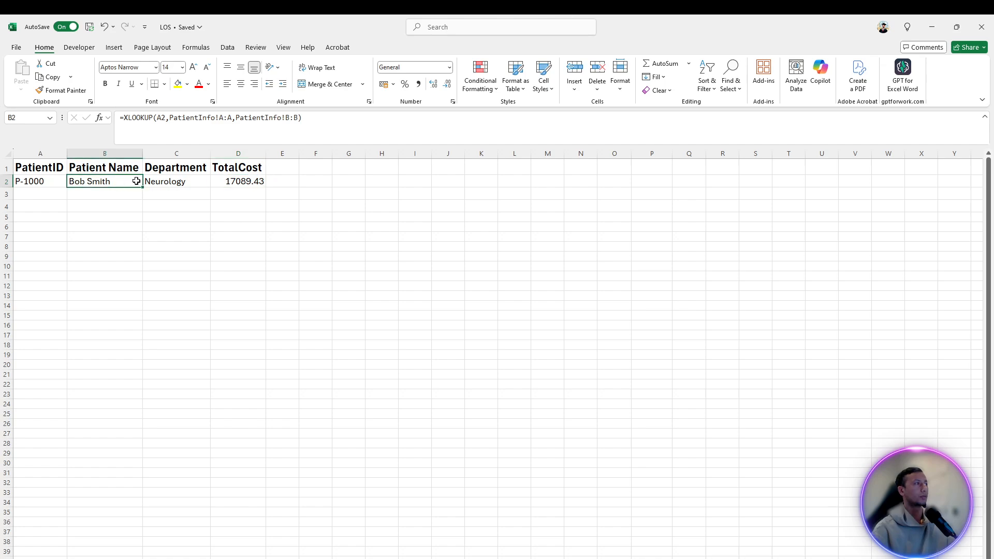
drag(107, 179, 254, 213)
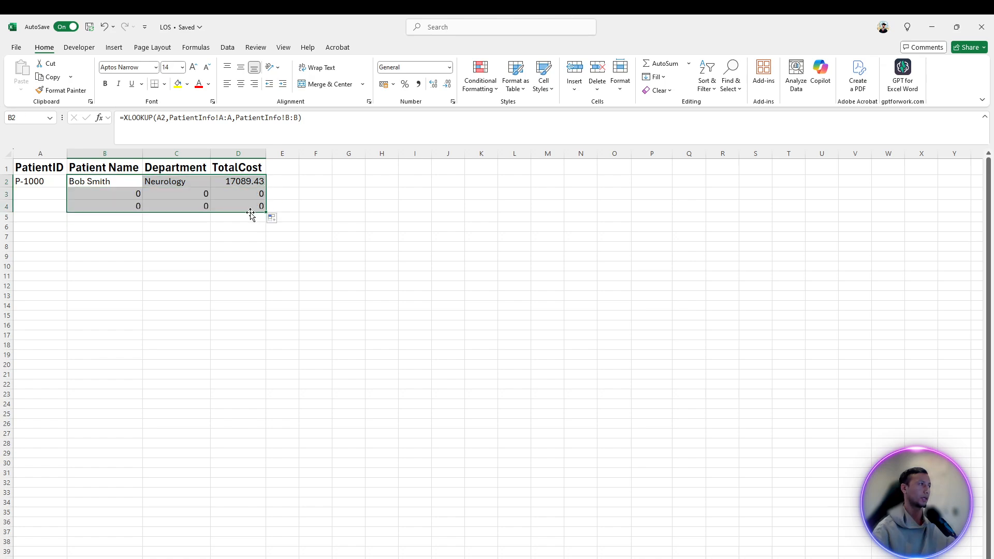
click(140, 260)
Step: Enter the patient ID from row 7 of PatientInfo into A3 of the lookup sheet
click(39, 192)
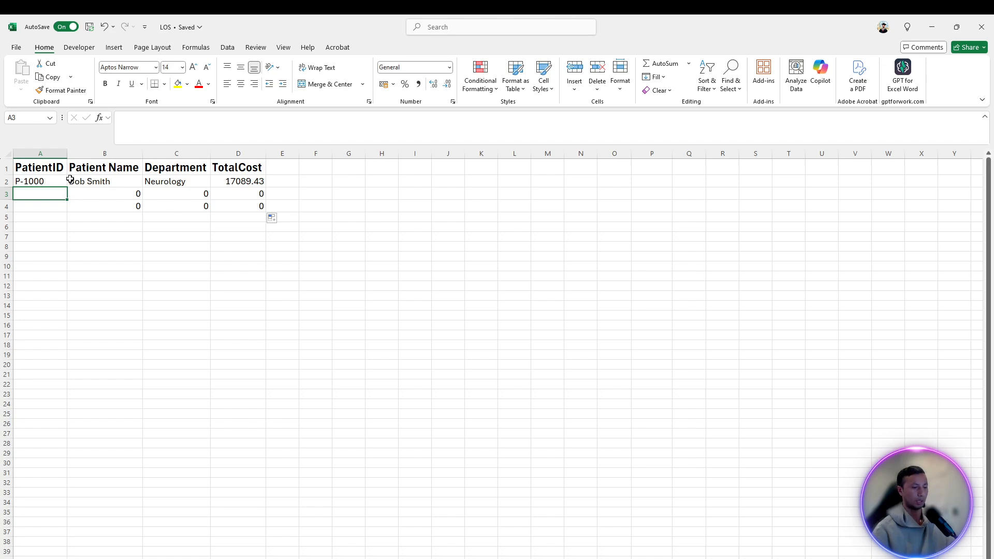
text(P-)
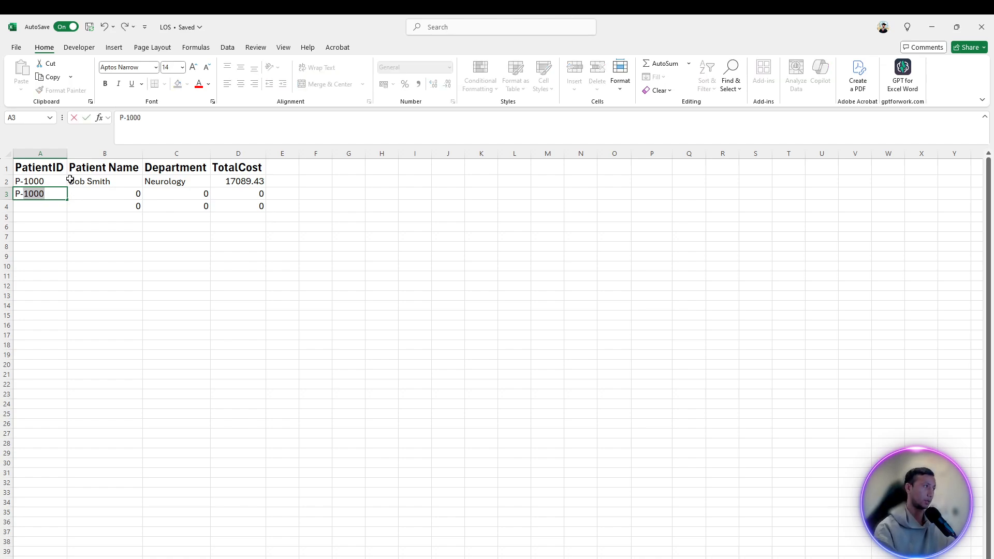
text(1005)
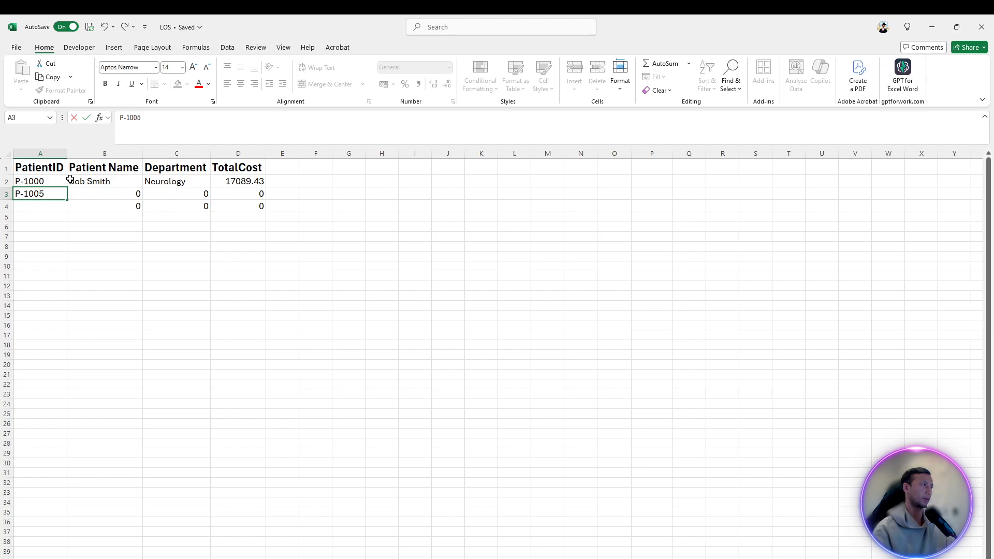
key(Return)
click(91, 195)
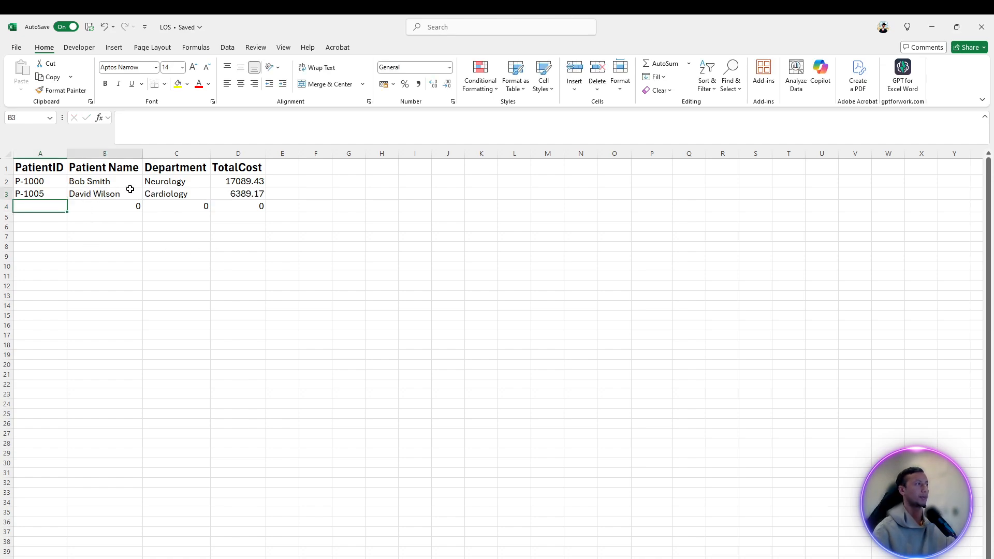
Step: Compare row 7 of PatientInfo and PatientHosp with the name, department and total cost returned in row 3 of the lookup sheet
click(130, 558)
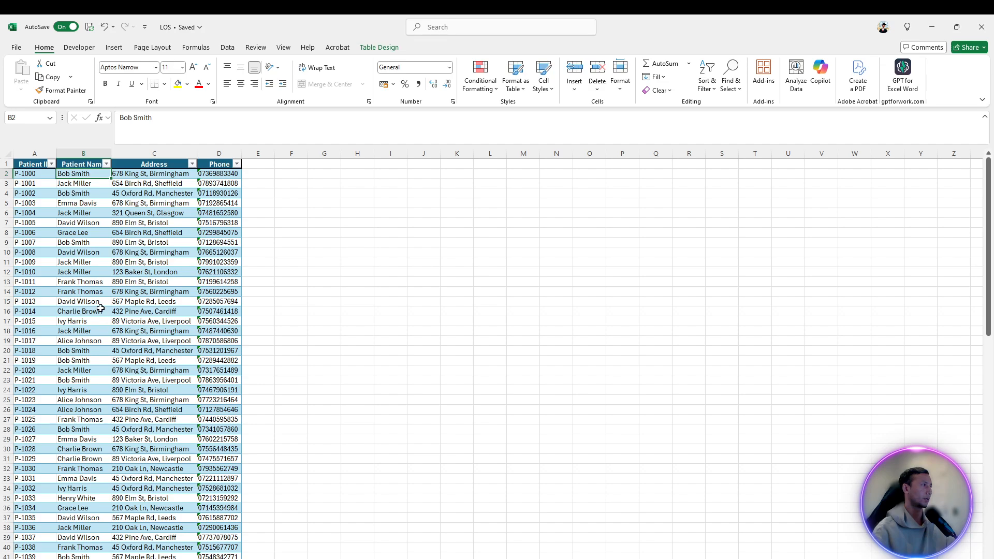
click(31, 223)
click(67, 226)
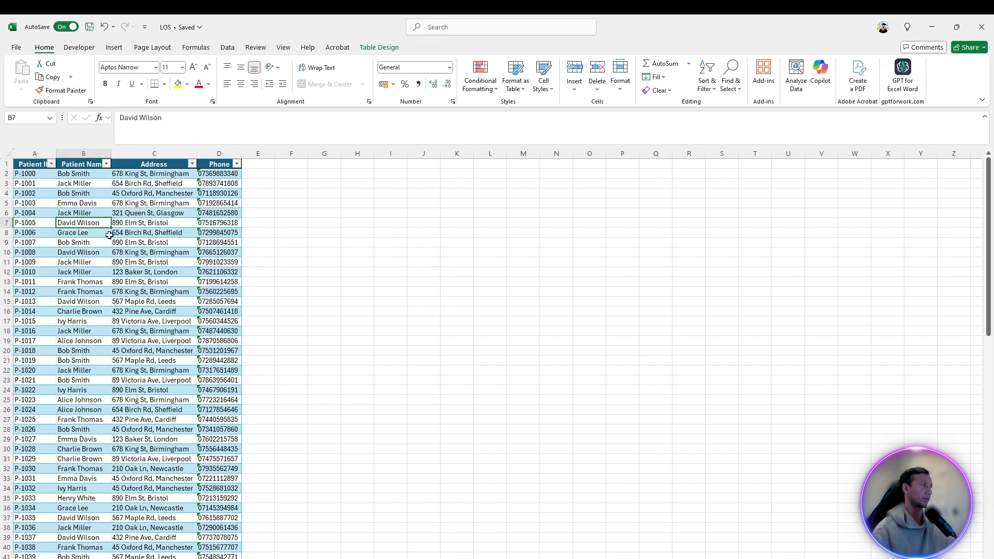
click(69, 558)
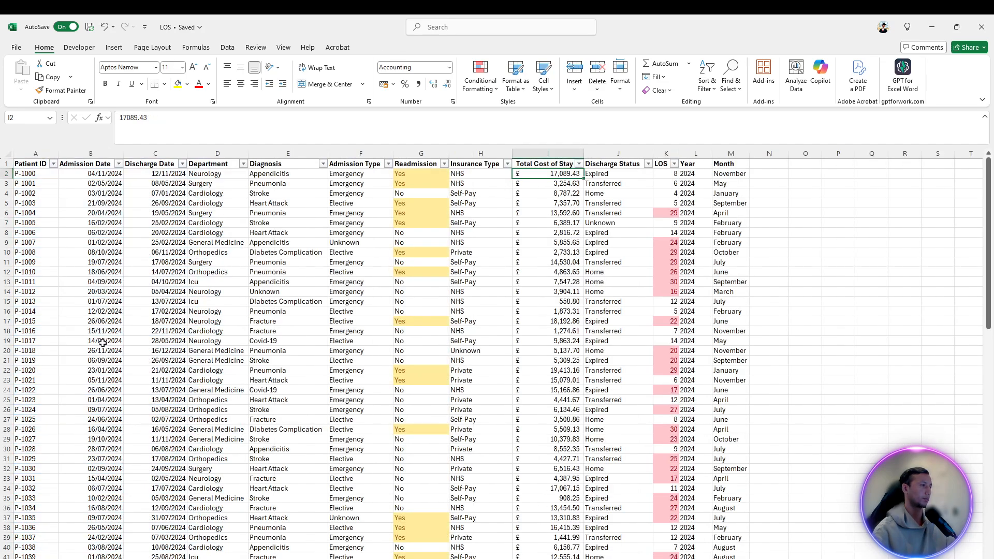
click(40, 222)
click(190, 225)
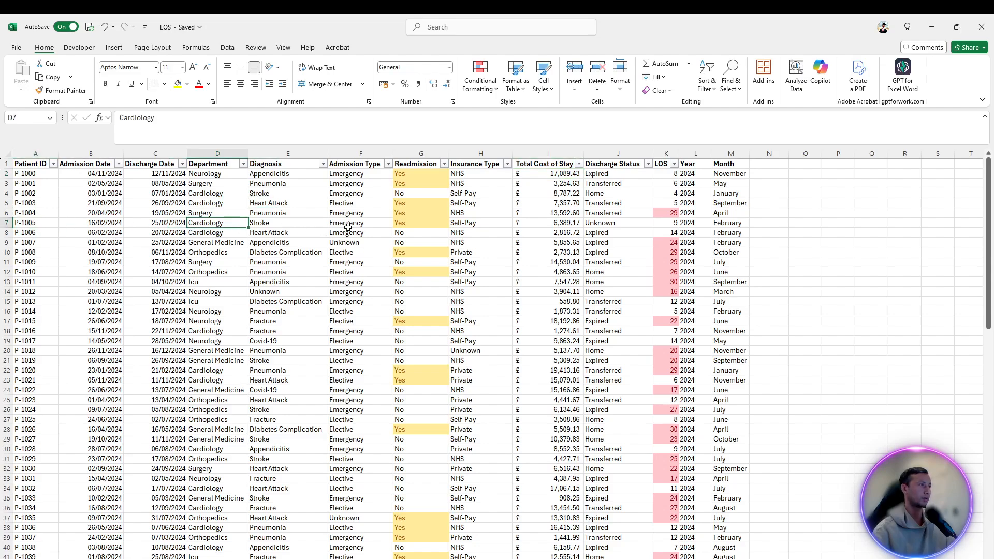
click(552, 227)
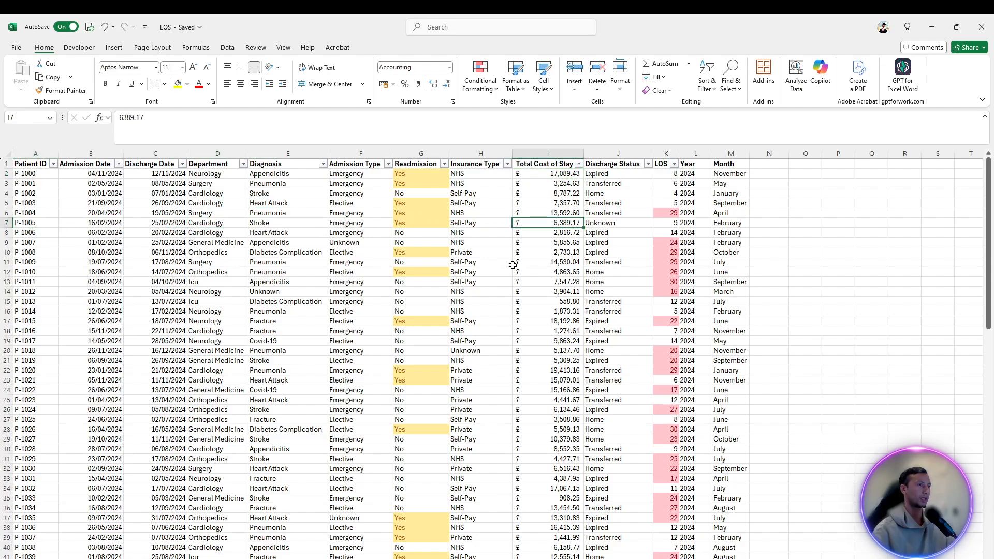
click(132, 558)
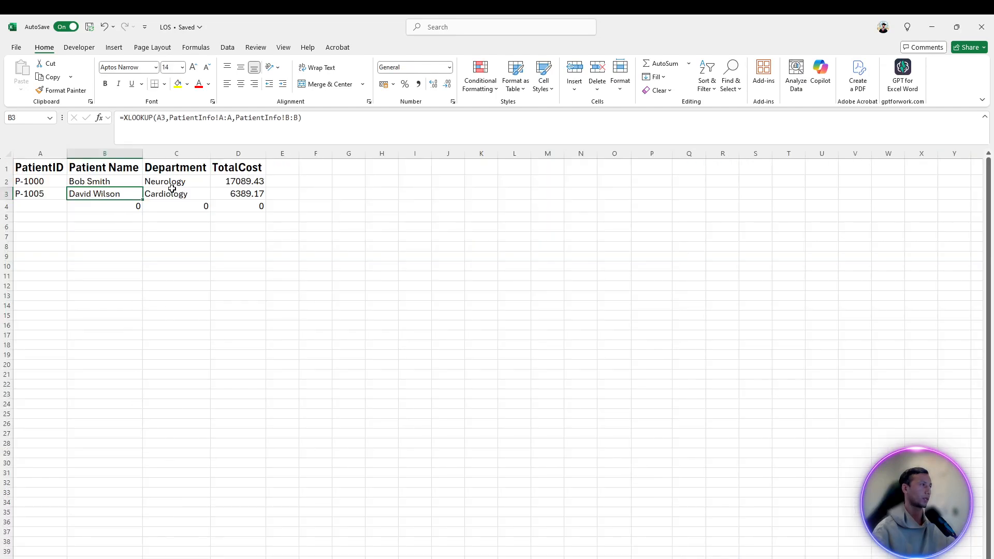
click(178, 193)
click(259, 192)
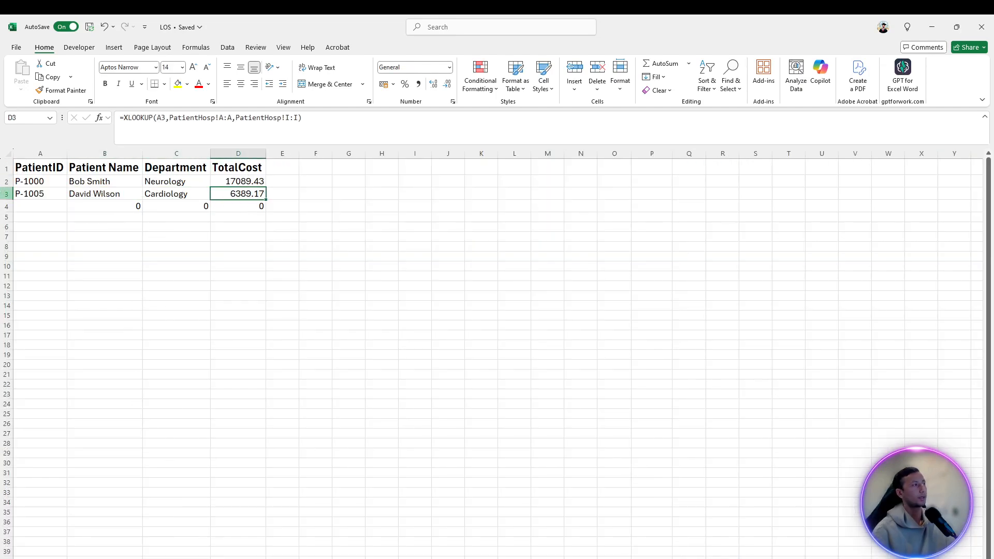
Step: Enter the patient ID from row 10 of PatientInfo into A4 and inspect the XLOOKUP cells B4, C4 and D4
click(34, 203)
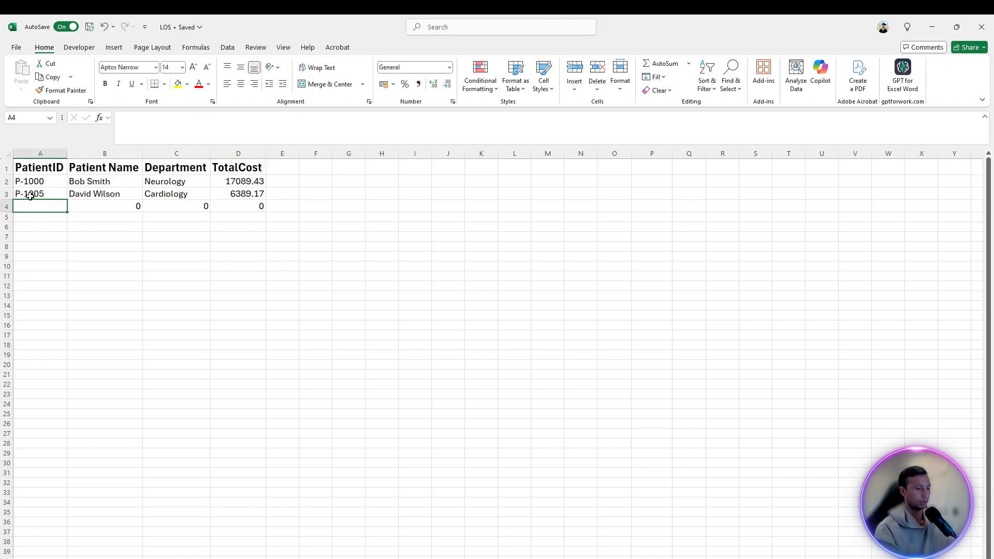
text(P-100)
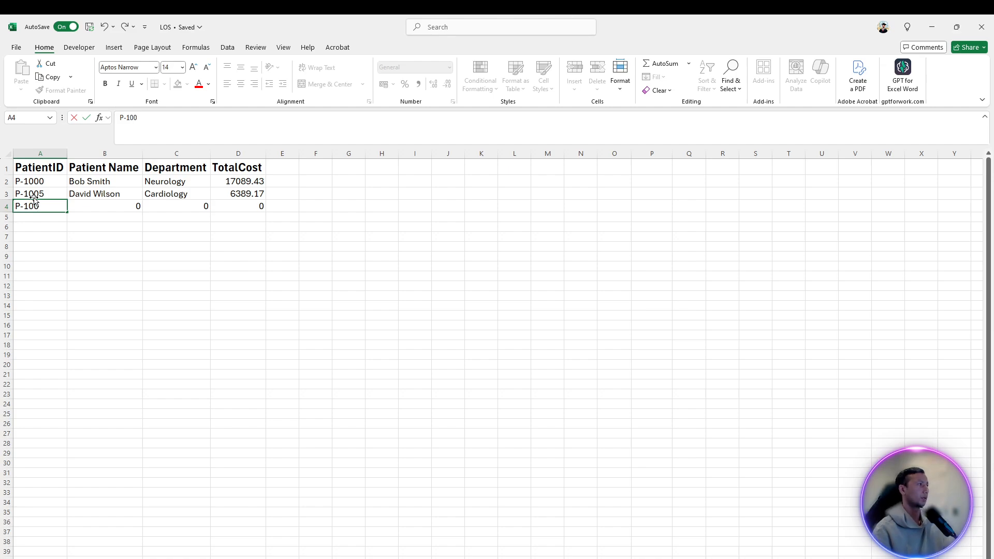
text(8)
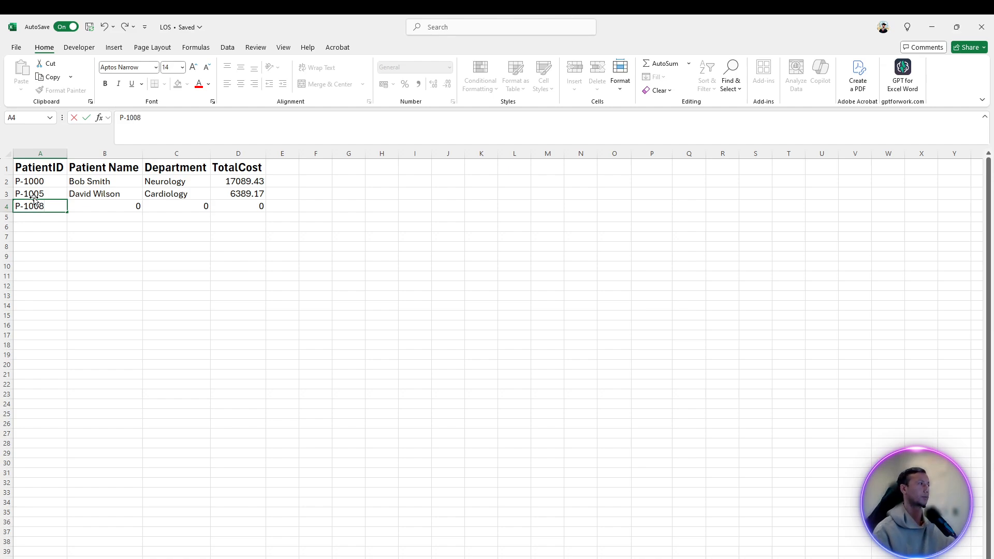
key(Return)
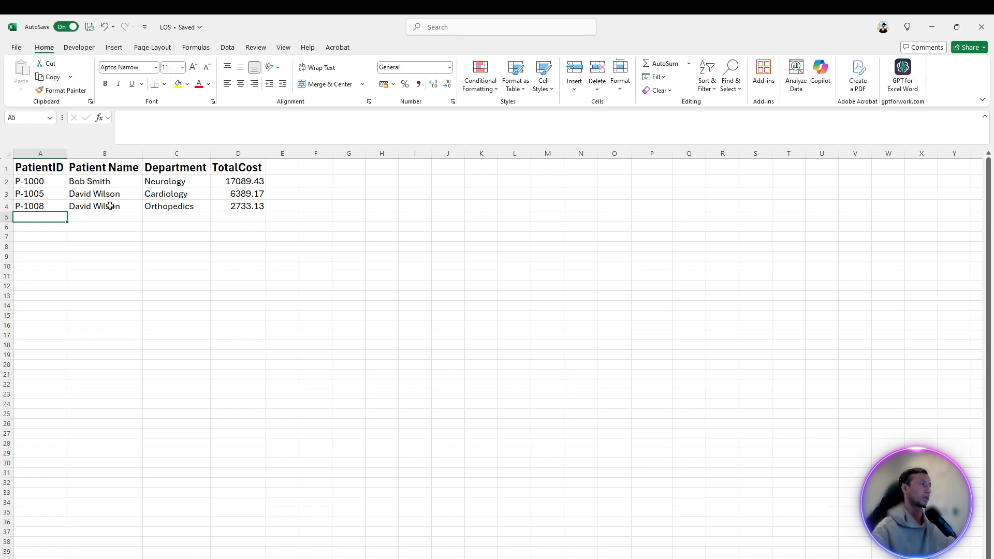
click(110, 207)
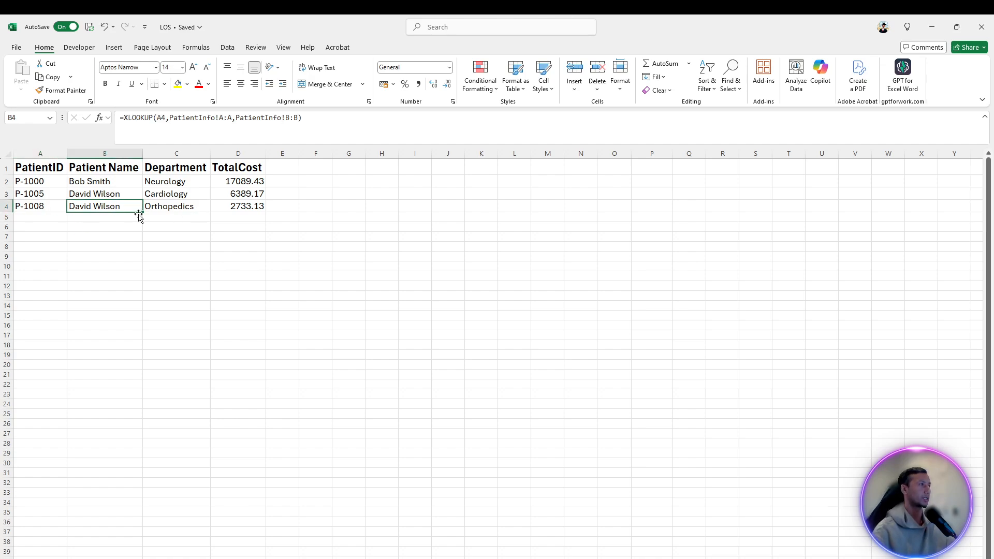
click(166, 209)
click(246, 207)
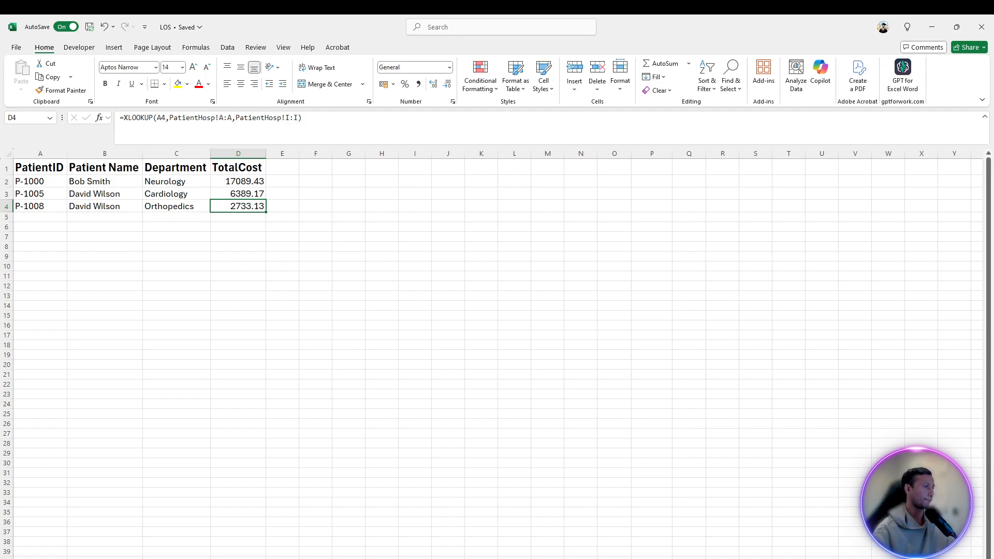
Step: Check the name in row 10 of PatientInfo and the department and Total Cost of Stay in row 10 of PatientHosp
click(231, 558)
click(49, 255)
click(75, 254)
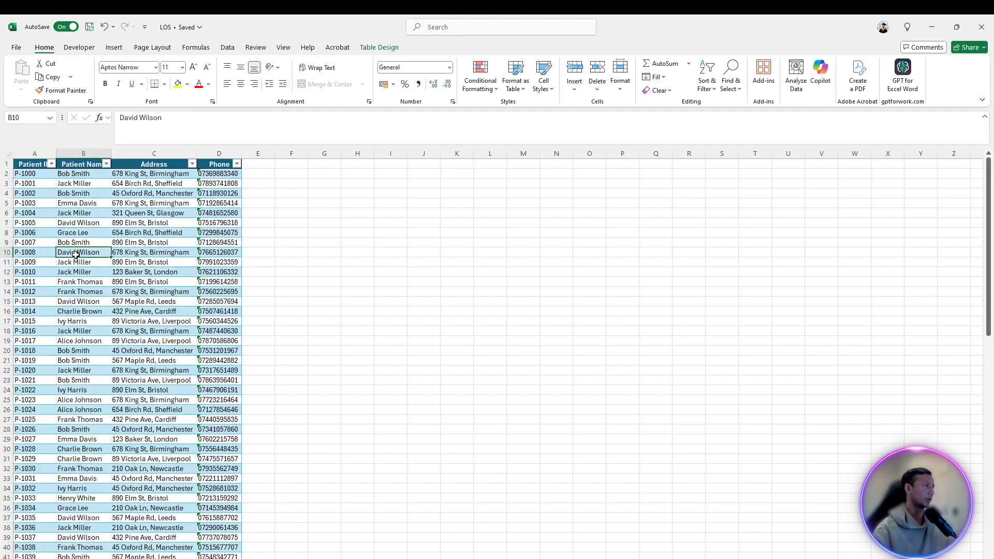
click(84, 225)
click(83, 254)
click(78, 558)
click(33, 254)
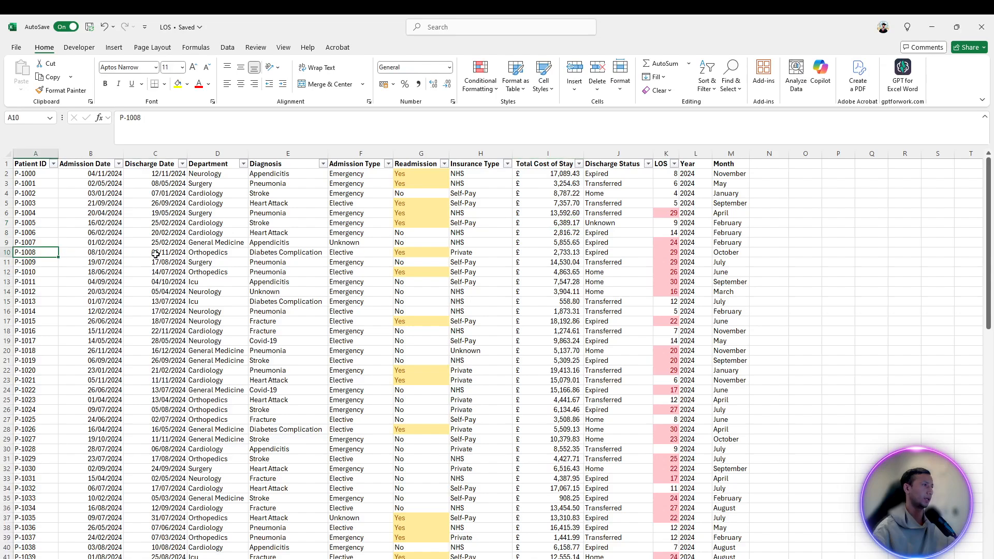
click(204, 255)
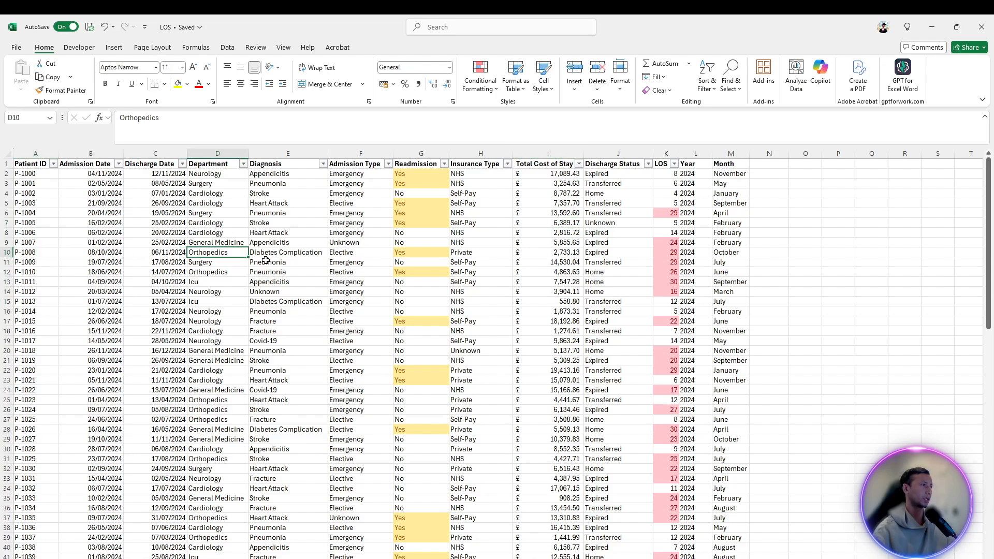
click(559, 253)
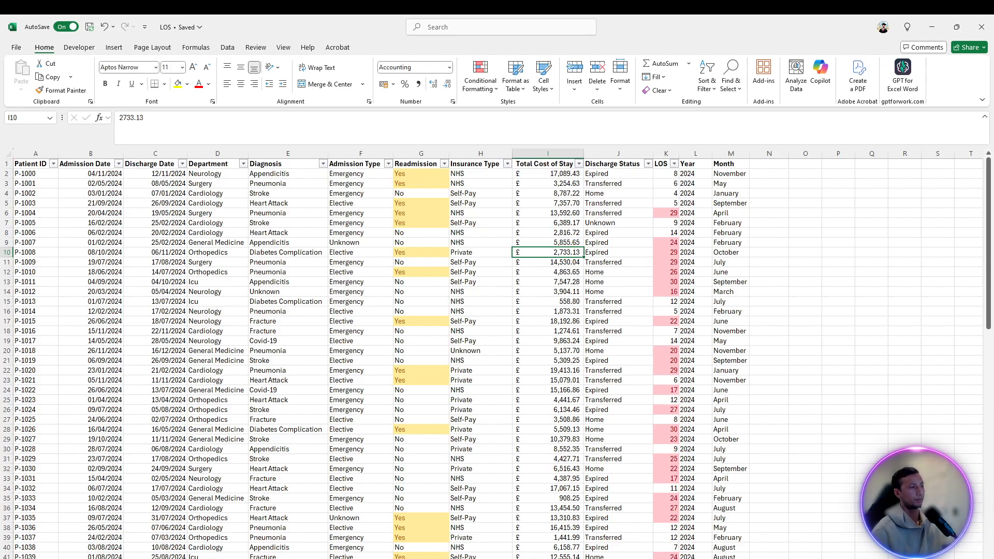
Step: Return to the lookup sheet, select the empty cell E11 and bring up the overview of open windows
click(207, 558)
click(282, 274)
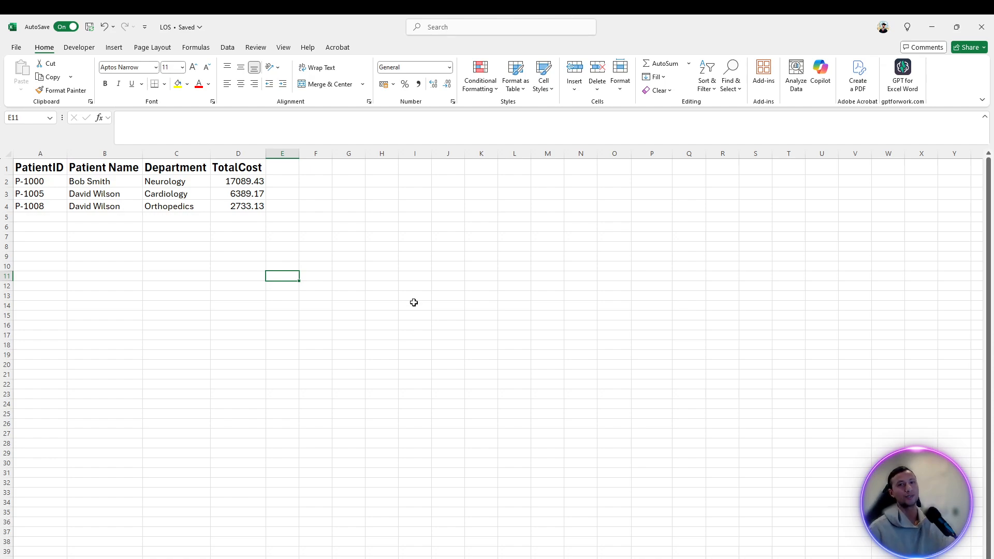
key(alt+Tab)
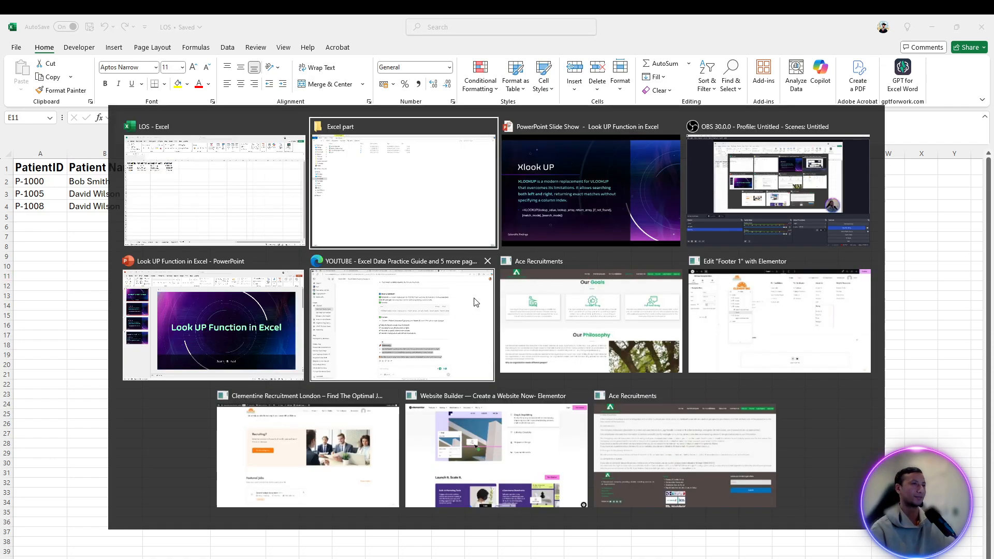